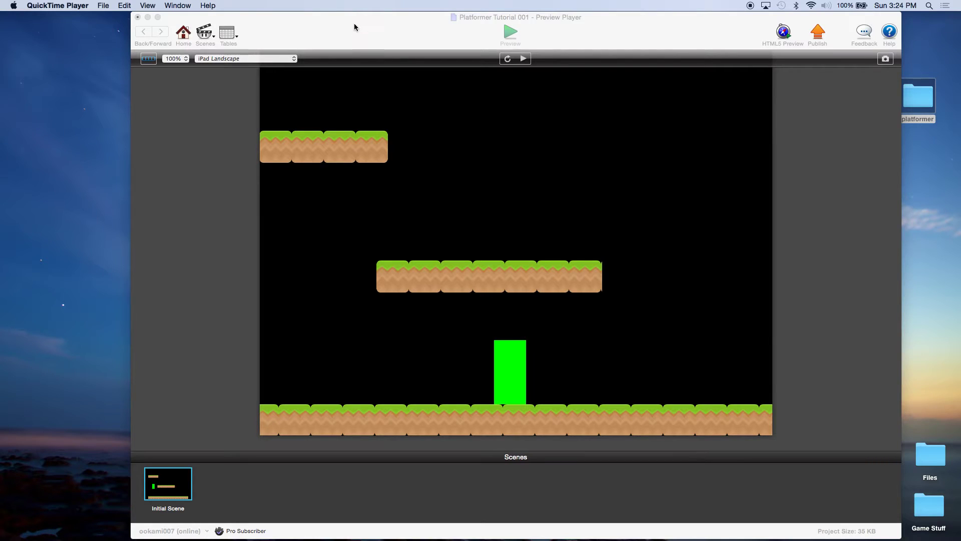
- Bring the Preview Player window showing Platformer Tutorial 001 to the front
left_click_drag(354, 26, 331, 27)
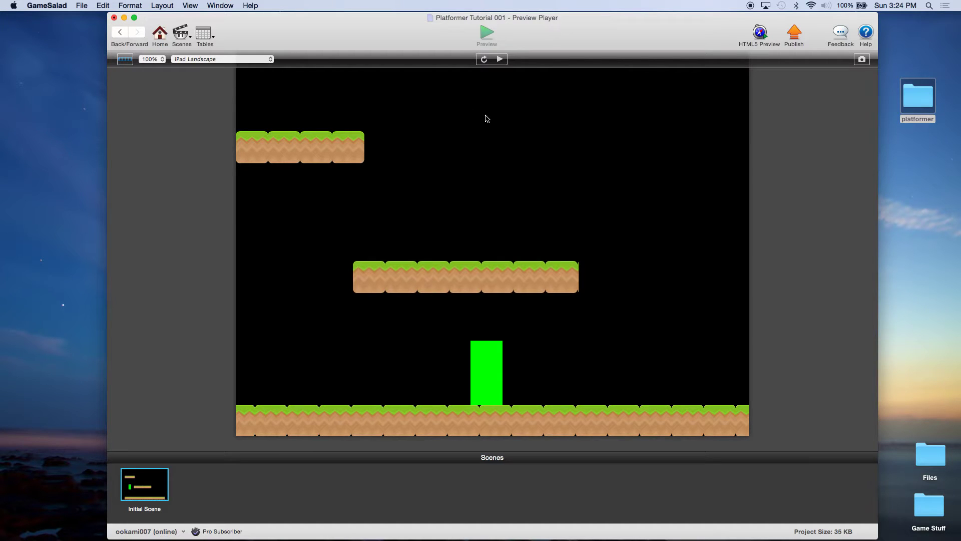
- Launch Safari and go to the kenney.nl website
mouse_move(217, 537)
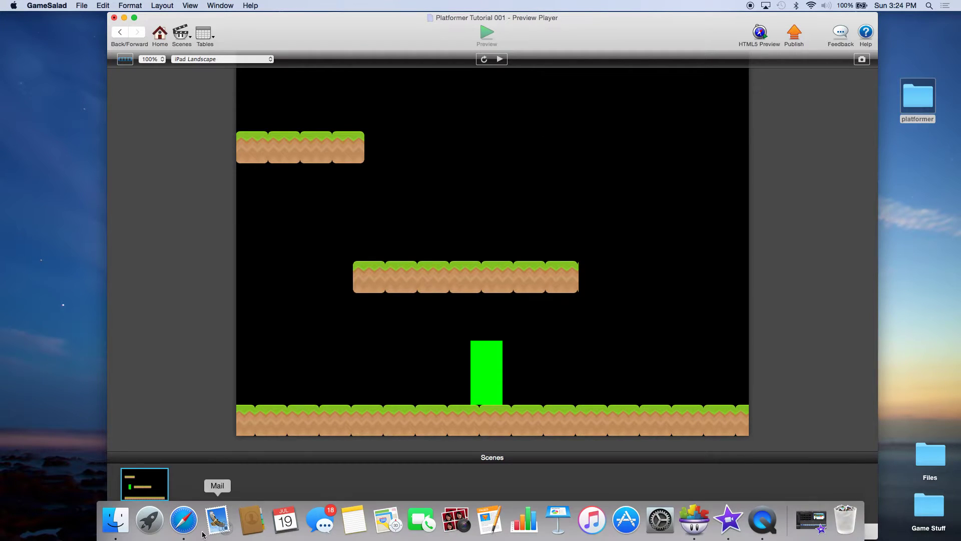
left_click(183, 536)
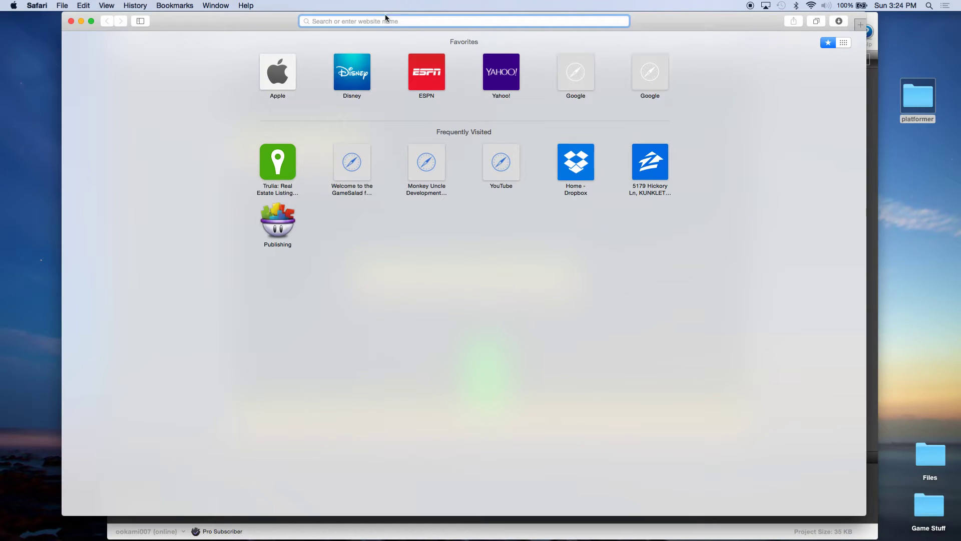
type("kenn")
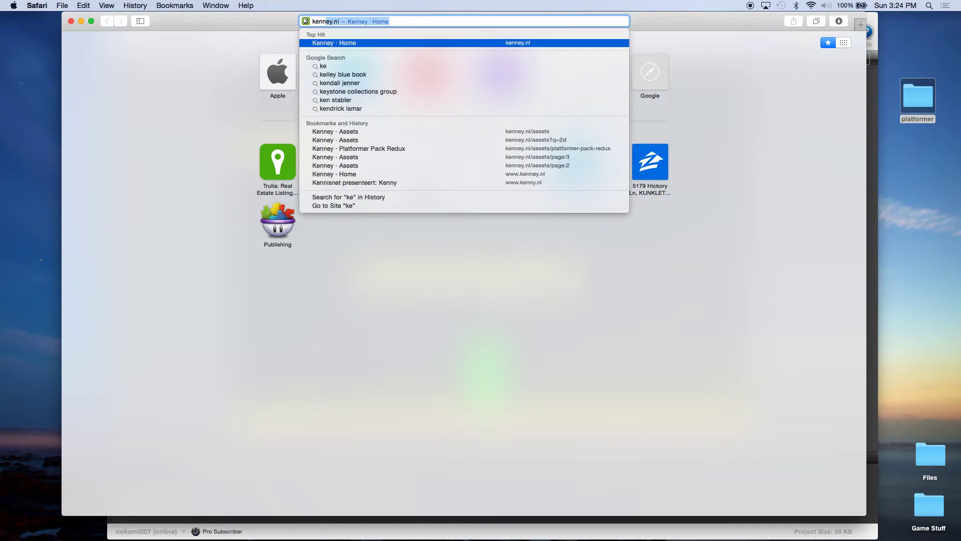
type("ey.")
key("Return")
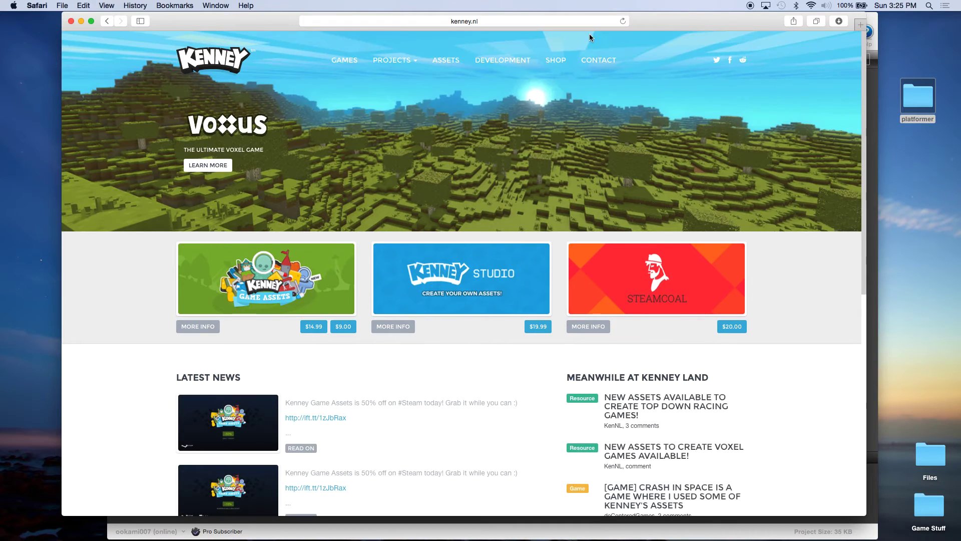
- Filter kenney.nl assets to 2D UI packs and download the Game Icons pack
left_click(446, 60)
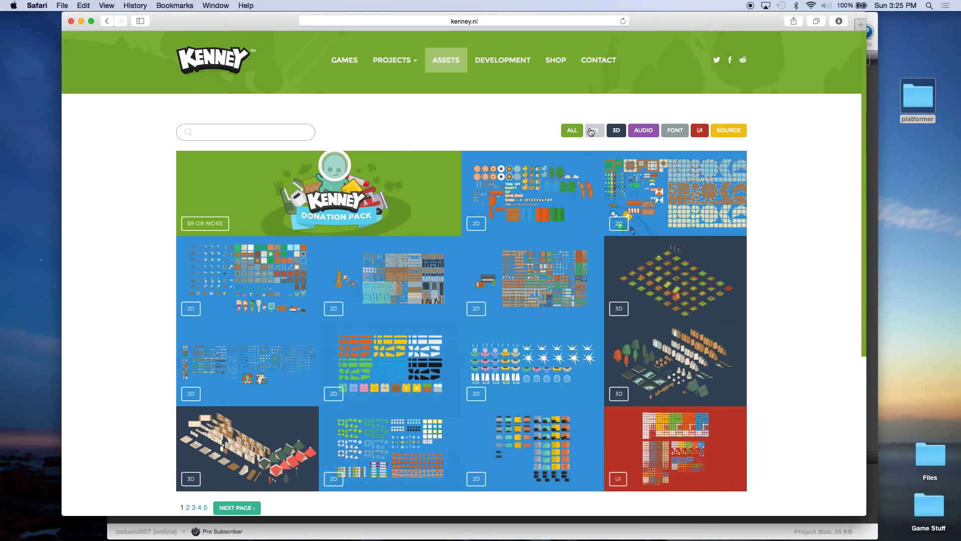
left_click(592, 131)
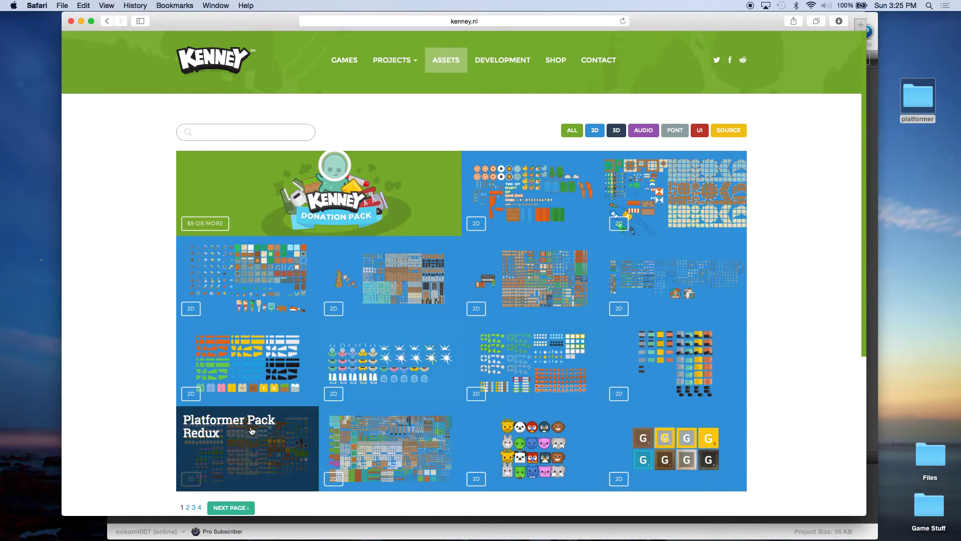
left_click(703, 133)
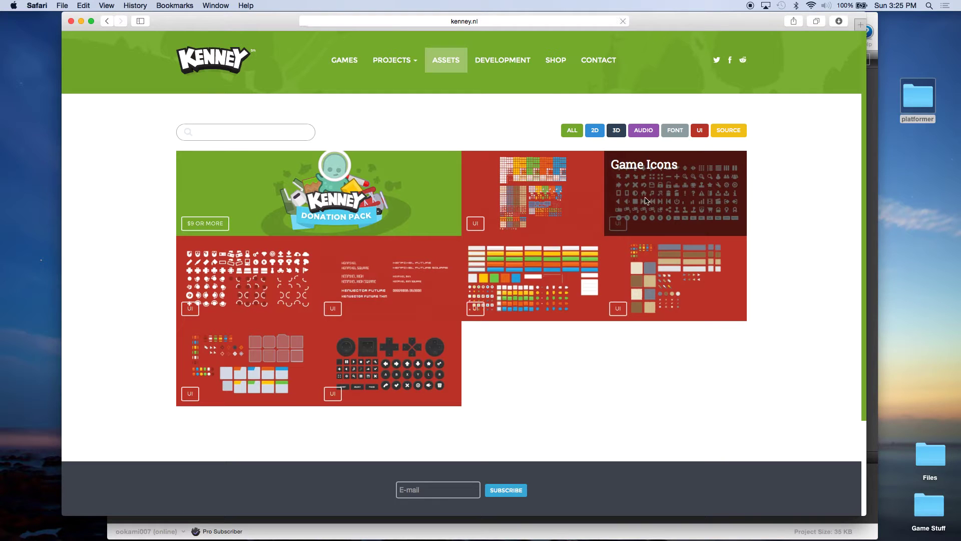
left_click(646, 202)
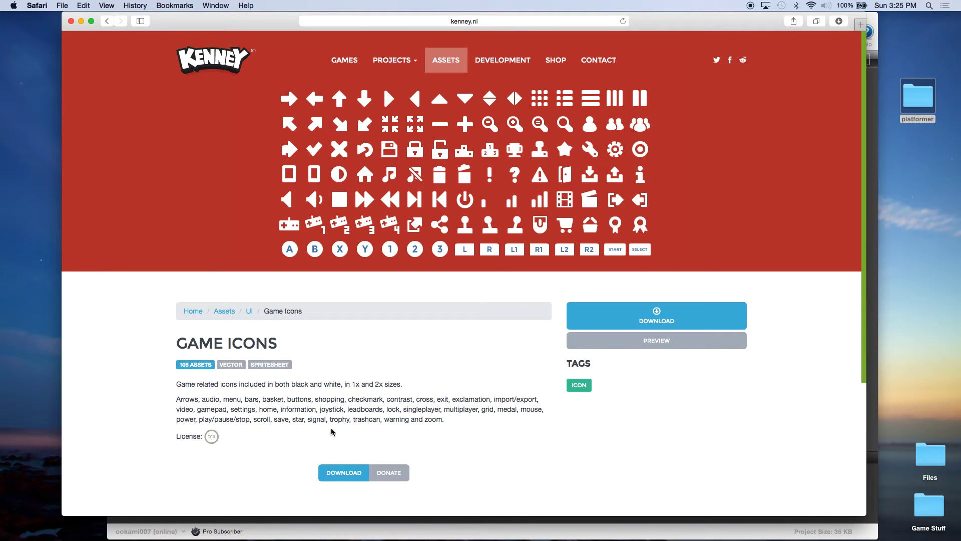
left_click(344, 473)
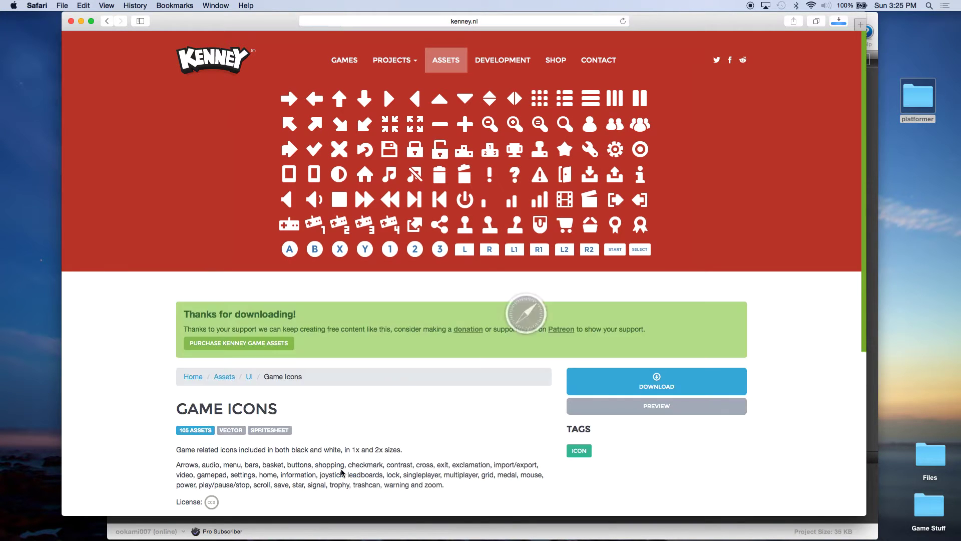
- Move the downloaded gameicons folder onto the desktop and close Safari
left_click(840, 21)
left_click(812, 73)
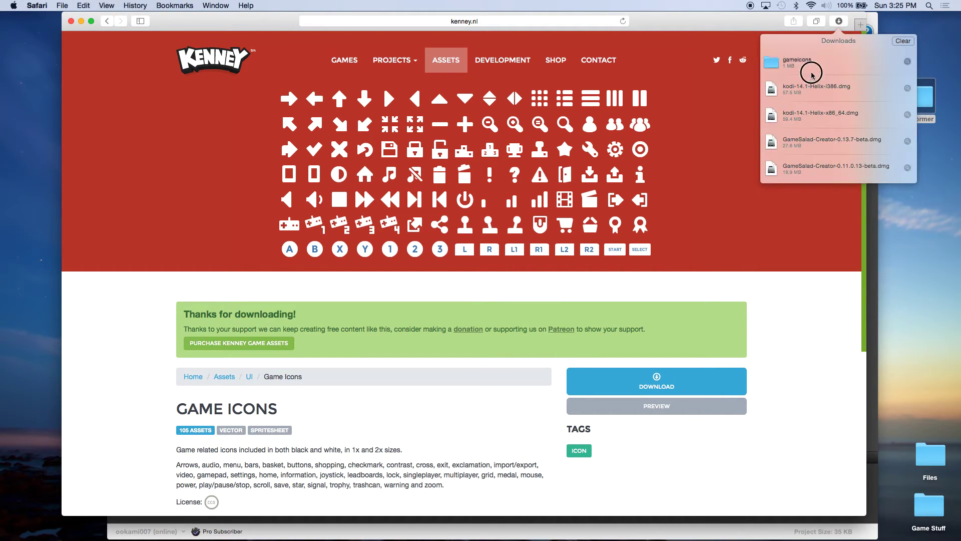
left_click_drag(811, 73, 939, 213)
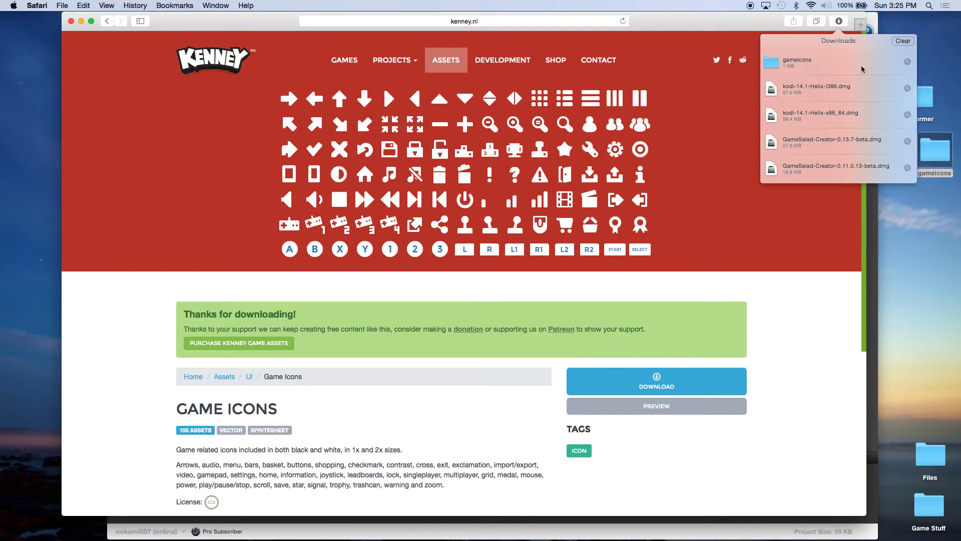
left_click(71, 21)
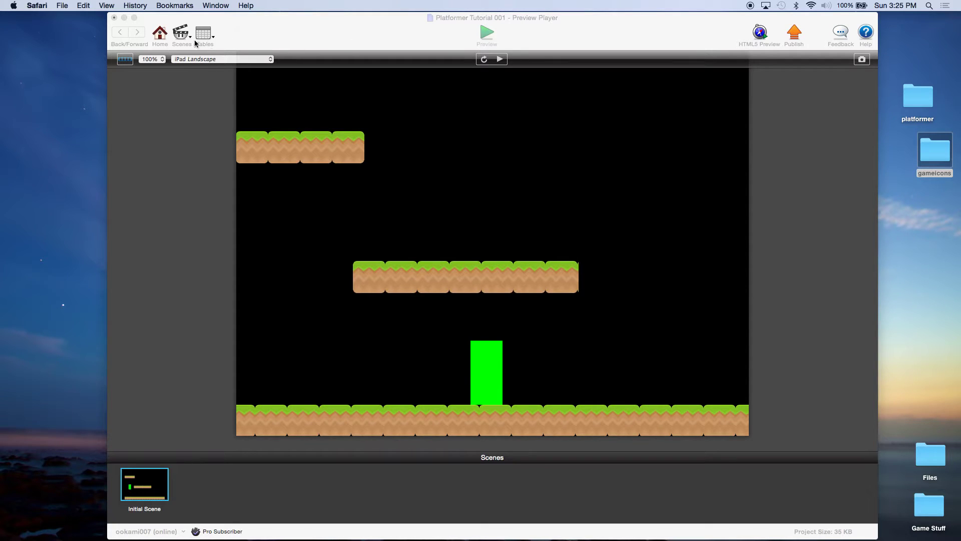
left_click(165, 37)
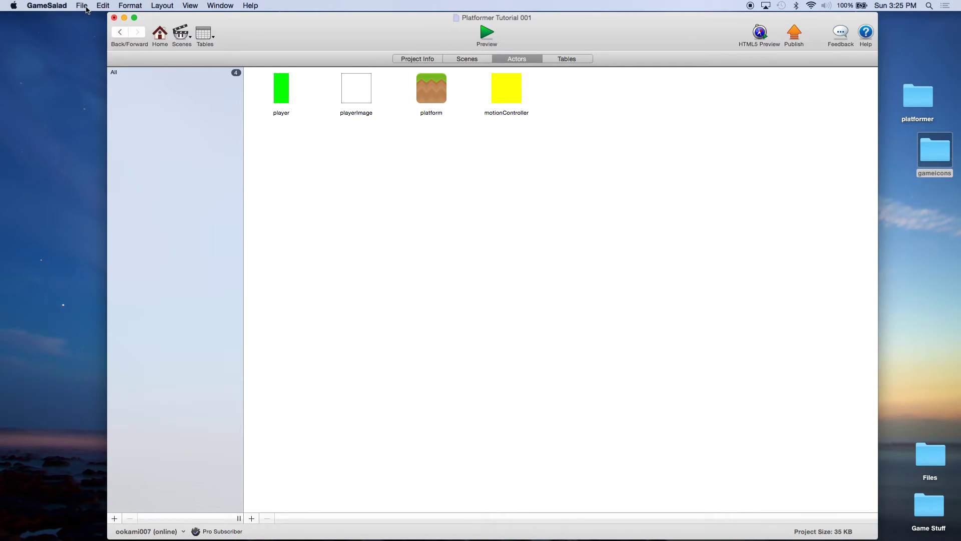
- Save the project as a copy named 'Platformer Tutorial 002'
left_click(83, 6)
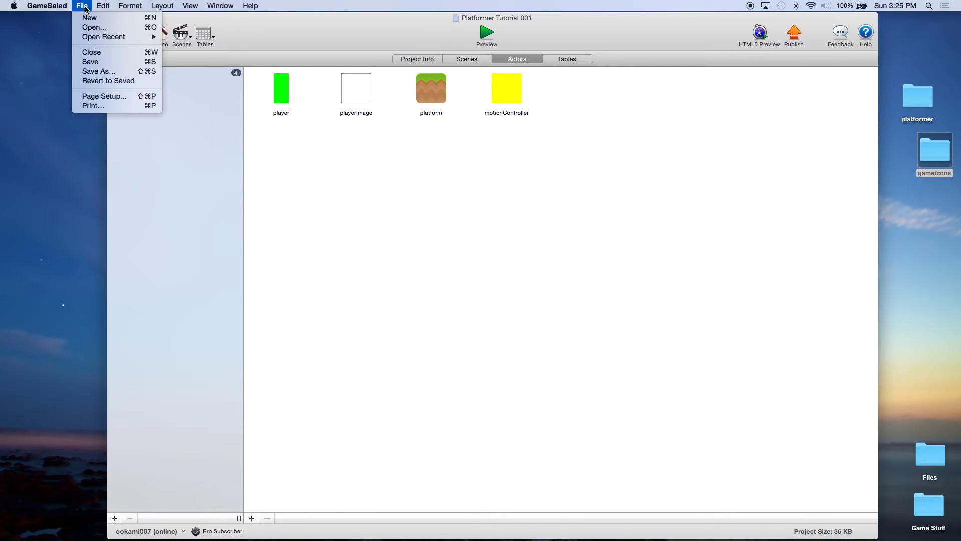
left_click(106, 71)
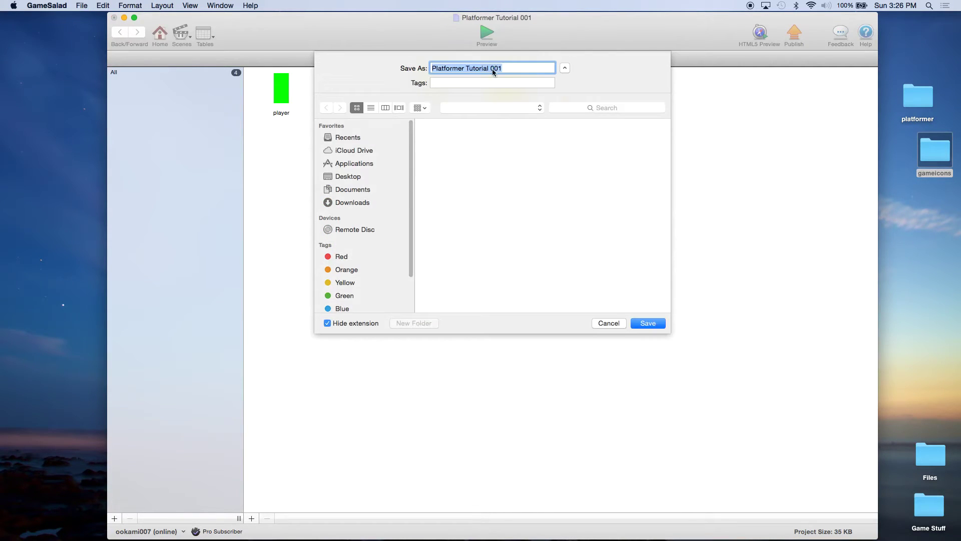
left_click(508, 67)
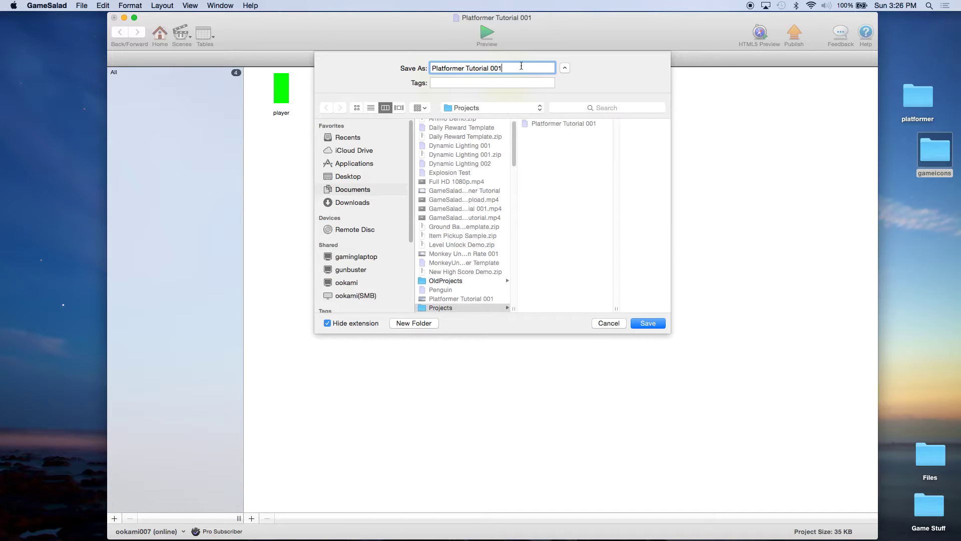
left_click(647, 323)
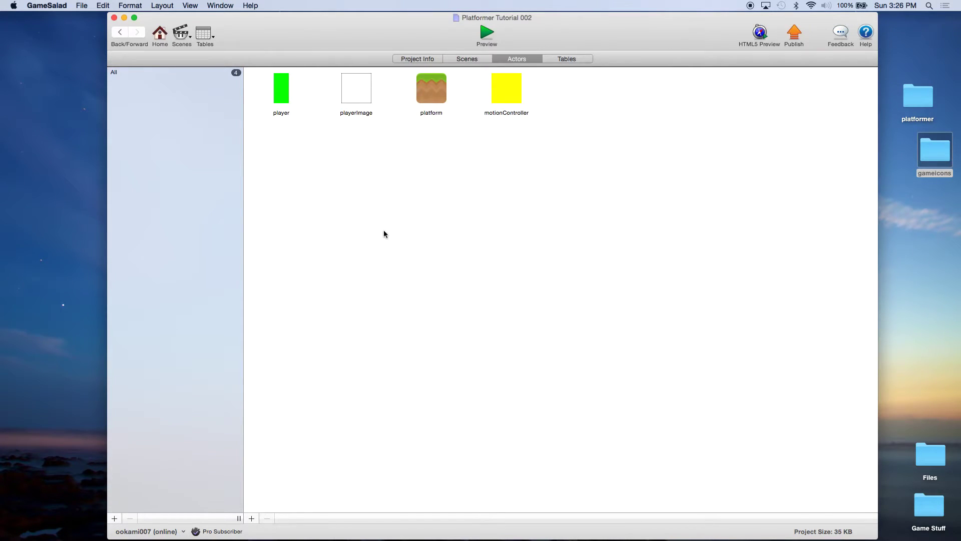
- Add three new actors and rename Actor 1 to ButtonLeft
left_click(252, 519)
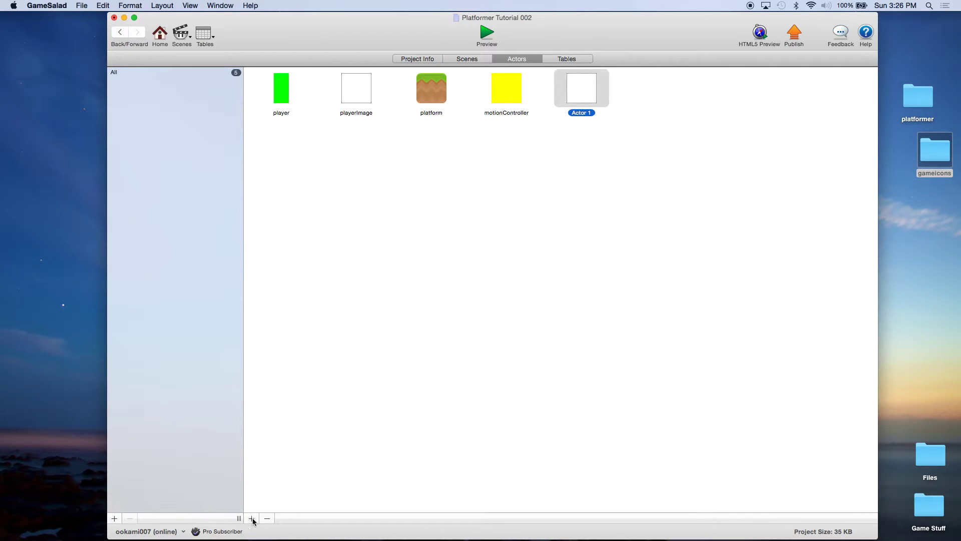
left_click(252, 518)
left_click(252, 518)
double_click(596, 111)
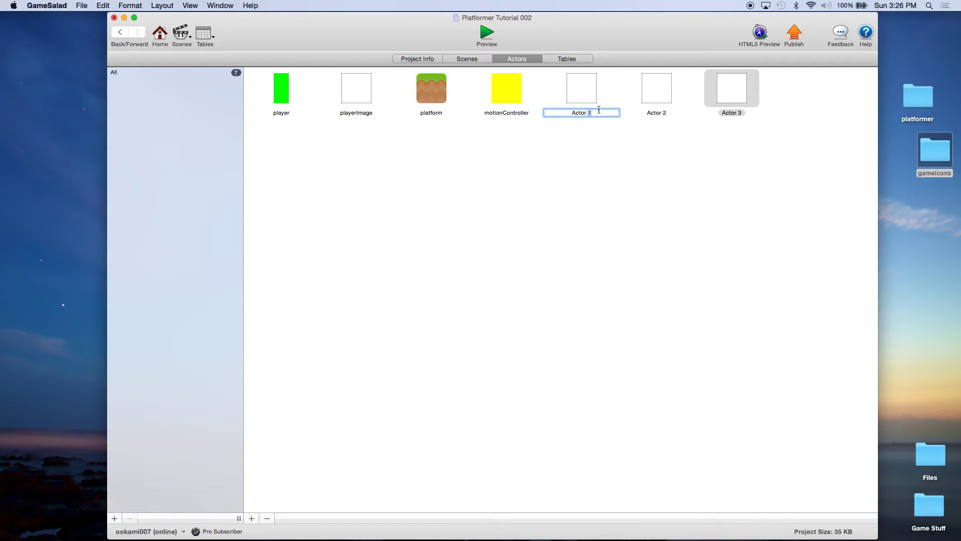
left_click_drag(598, 109, 572, 110)
type("ButtonLeft")
key("Return")
- Rename the other two new actors ButtonRight and ButtonJump
double_click(657, 112)
left_click_drag(666, 111, 626, 111)
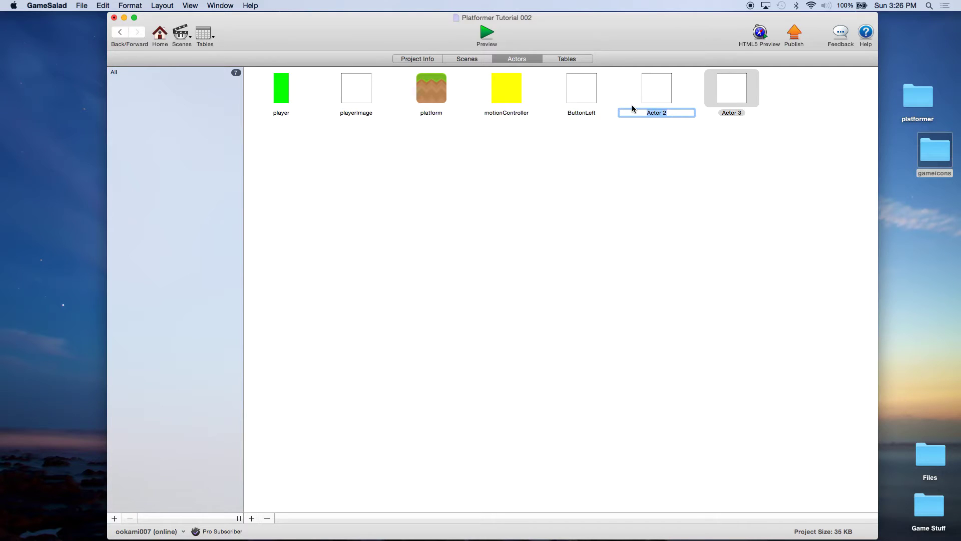
type("ButtonRight")
key("Return")
double_click(736, 112)
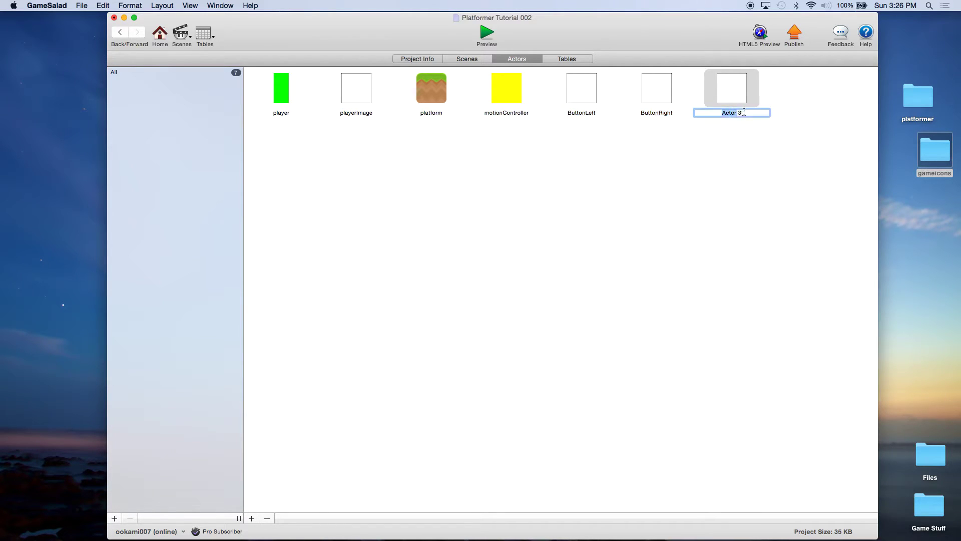
left_click_drag(736, 112, 716, 110)
type("ButtonJump")
key("Return")
- Open ButtonLeft and set its Width and Height to 64
double_click(589, 98)
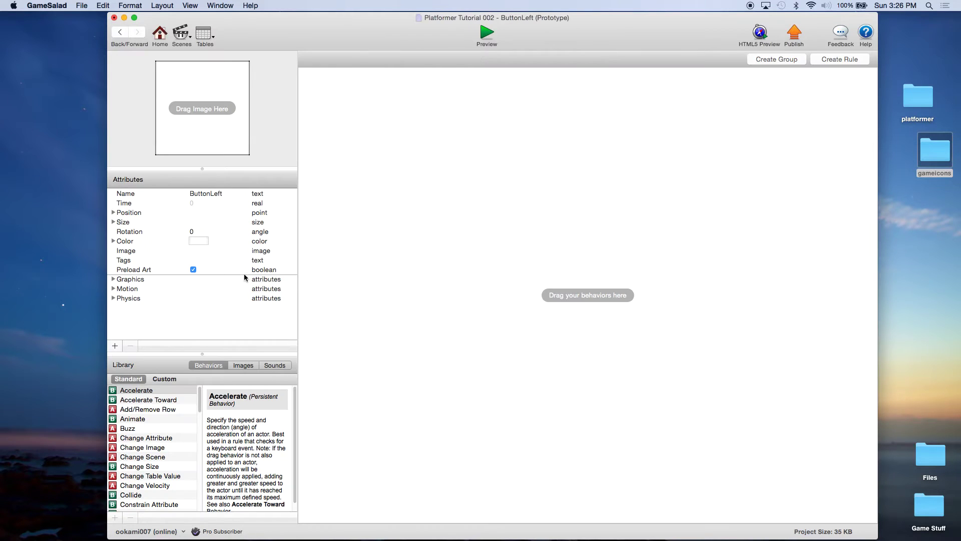
left_click(113, 222)
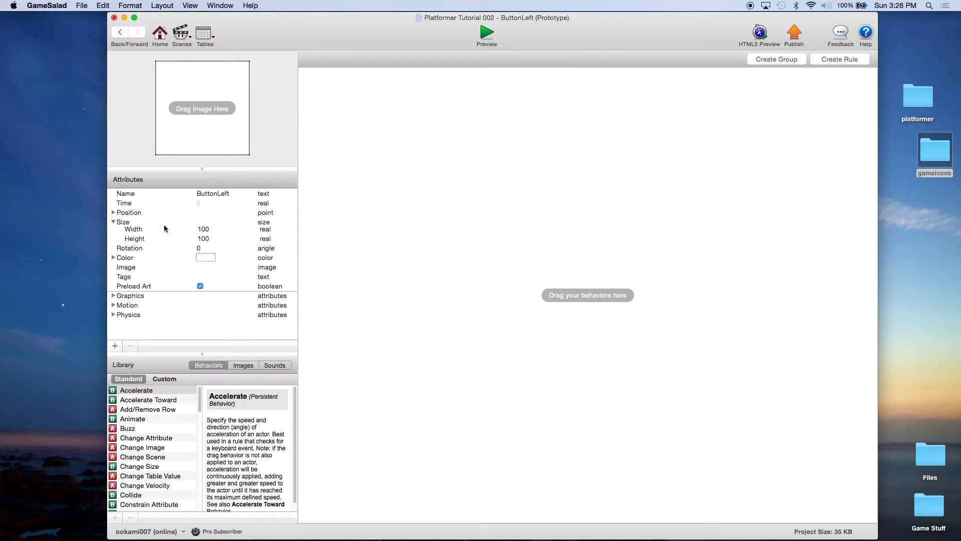
double_click(203, 232)
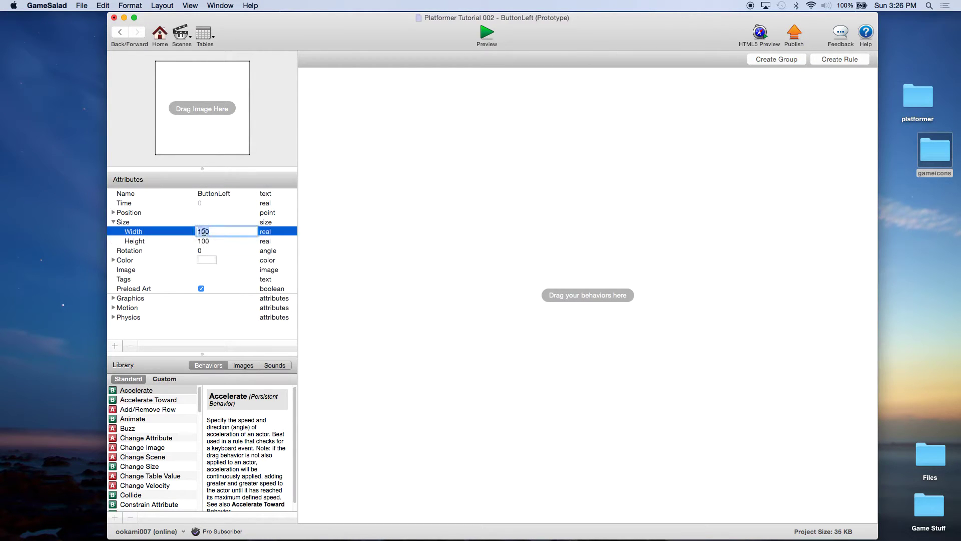
type("64")
key("Tab")
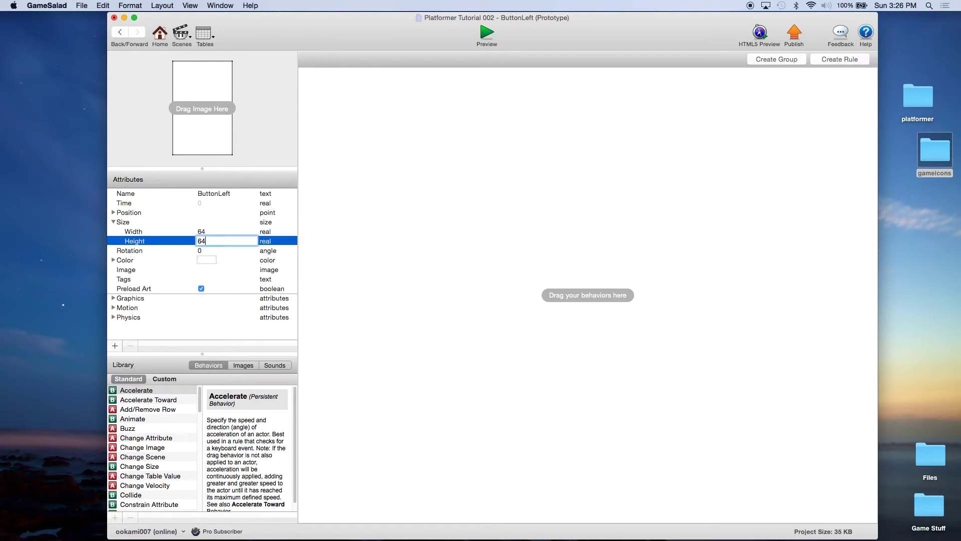
type("64")
left_click(206, 233)
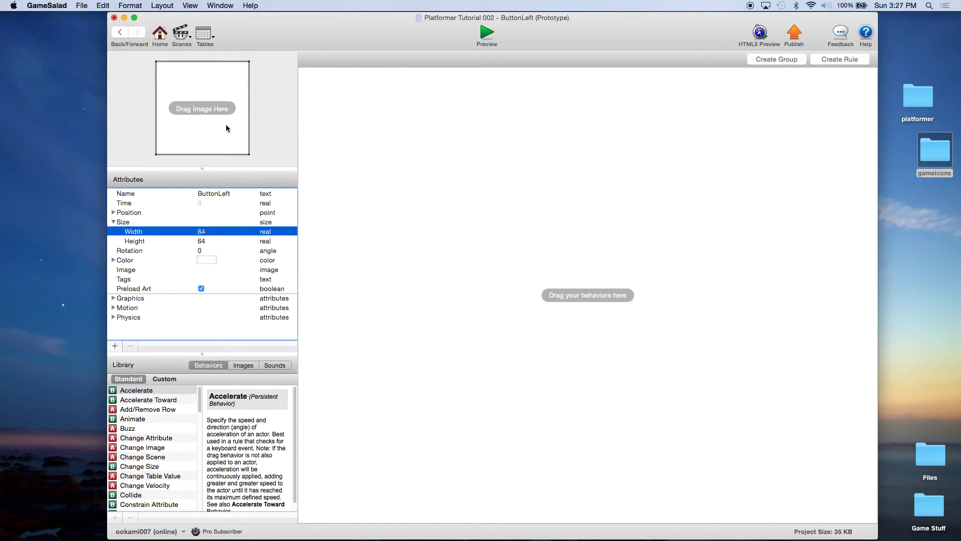
- Open the desktop gameicons folder and expand PNG > White > 2x
left_click(936, 156)
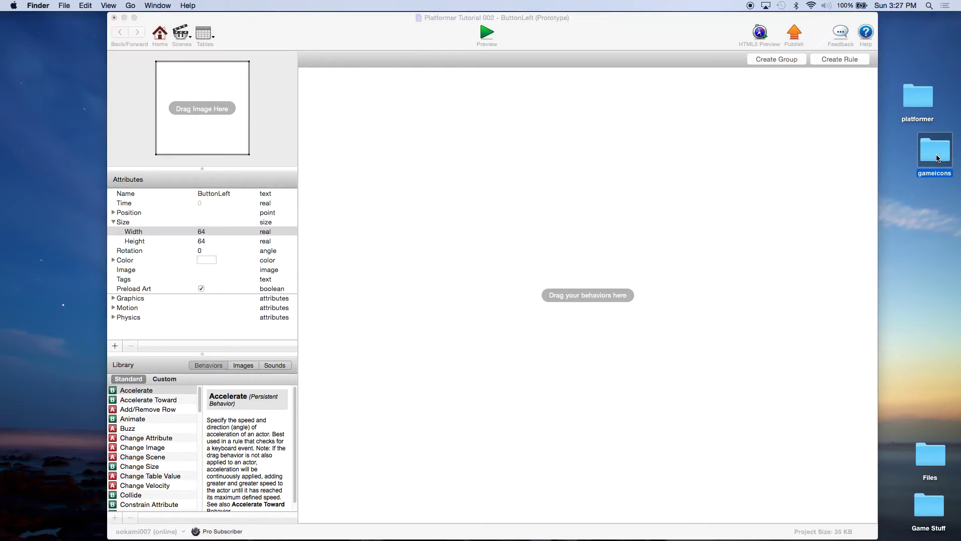
double_click(937, 158)
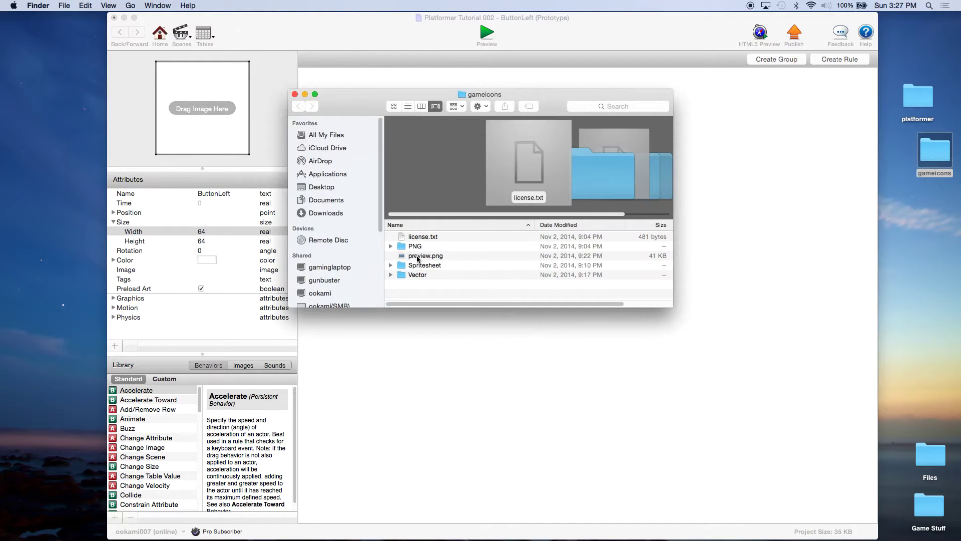
left_click(391, 246)
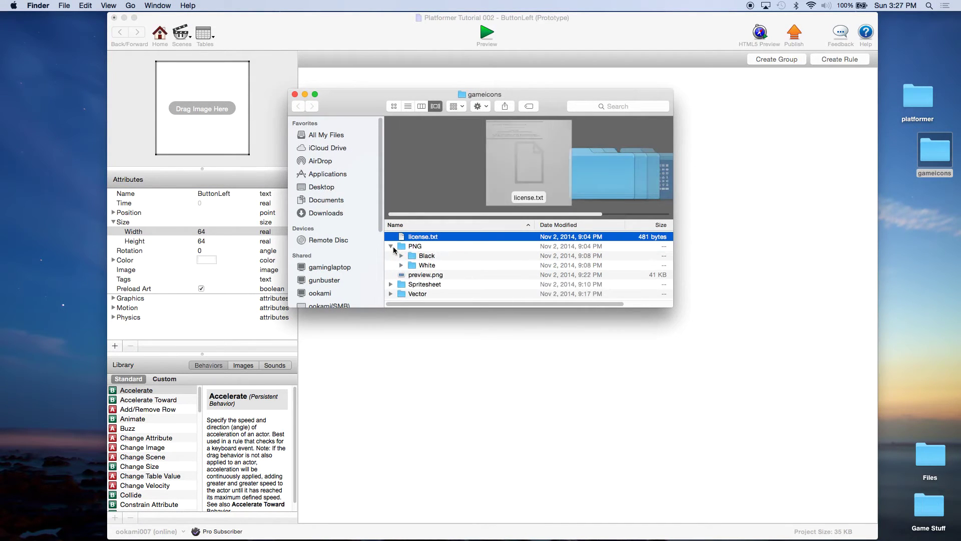
left_click(402, 265)
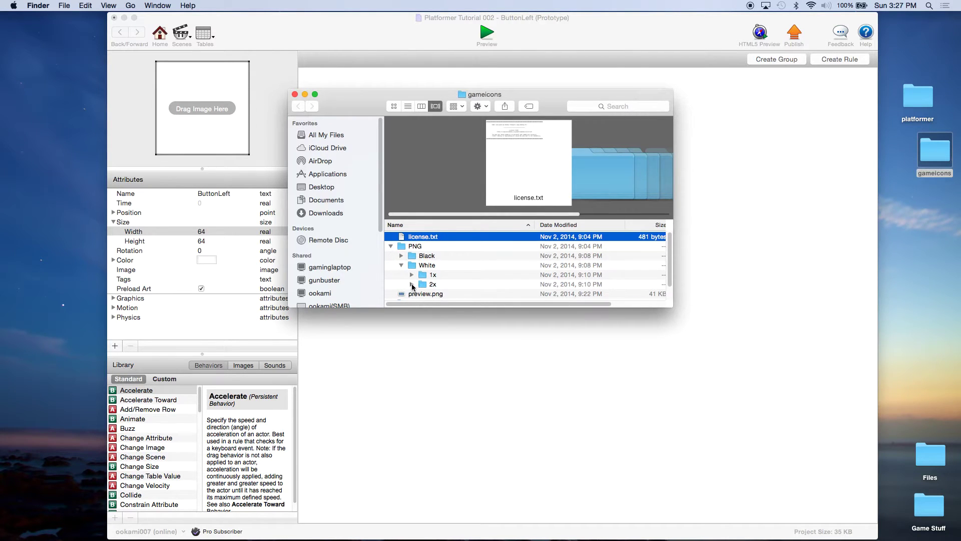
left_click(412, 284)
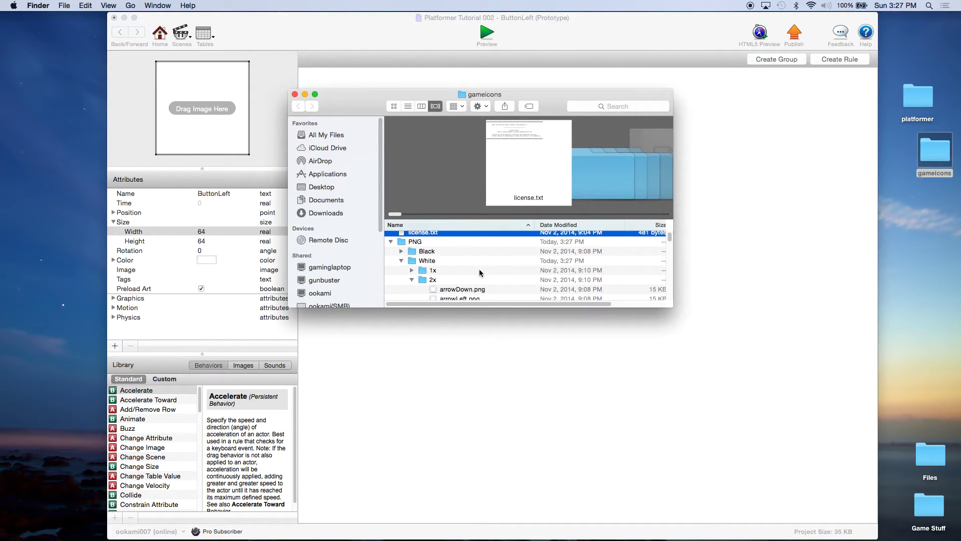
scroll(479, 269, "down", 2)
left_click_drag(562, 90, 748, 65)
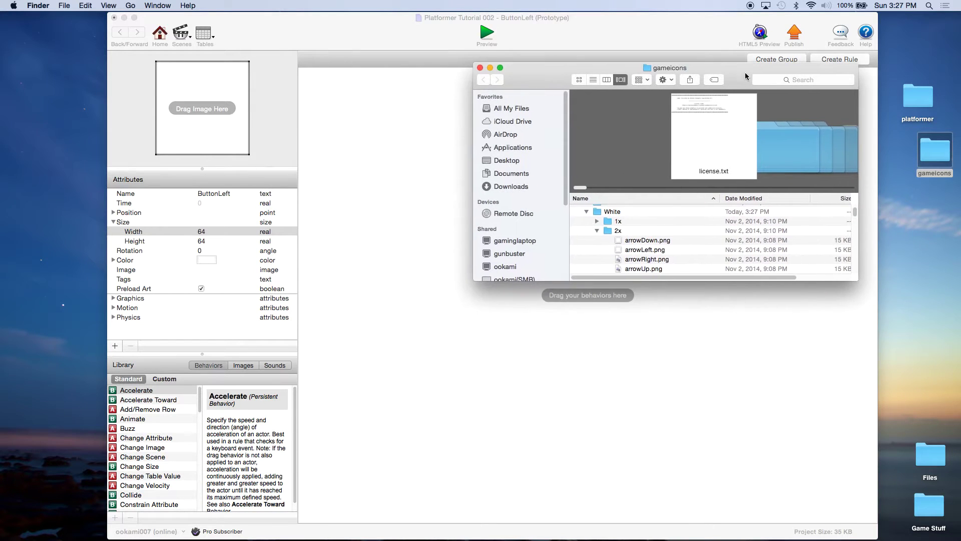
- Set arrowLeft.png as ButtonLeft's image and return to GameSalad
left_click(644, 251)
left_click_drag(644, 251, 209, 131)
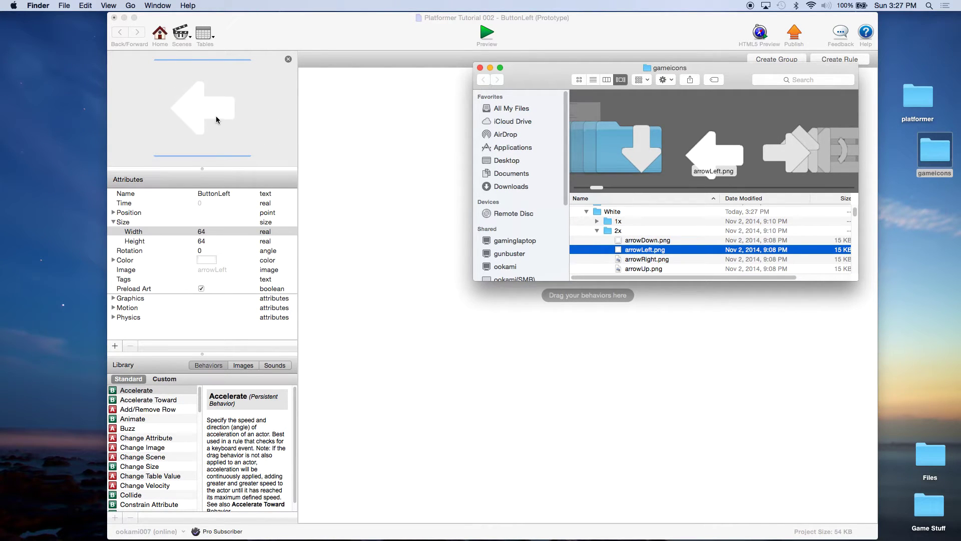
left_click(420, 274)
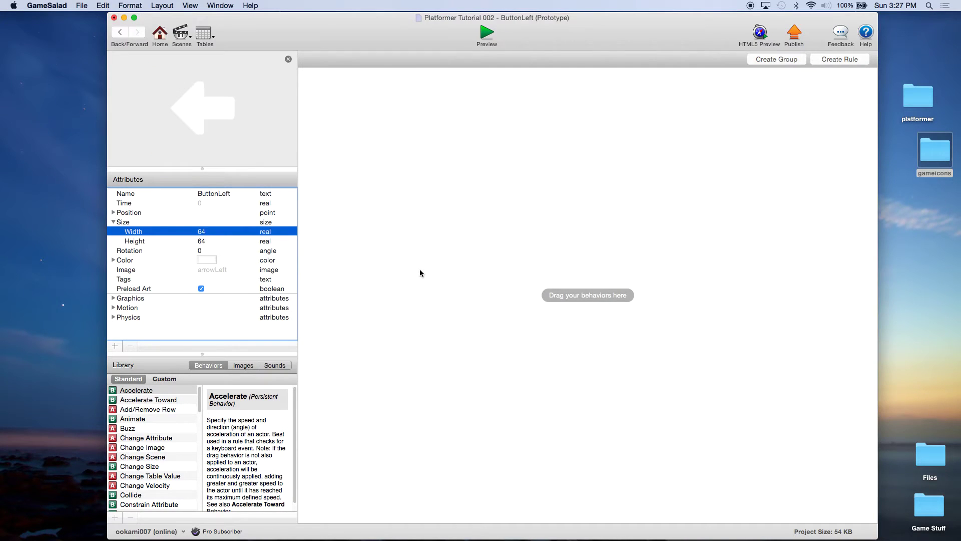
- Save the project and create a ButtonLeft rule with a touch is pressed condition
left_click(85, 6)
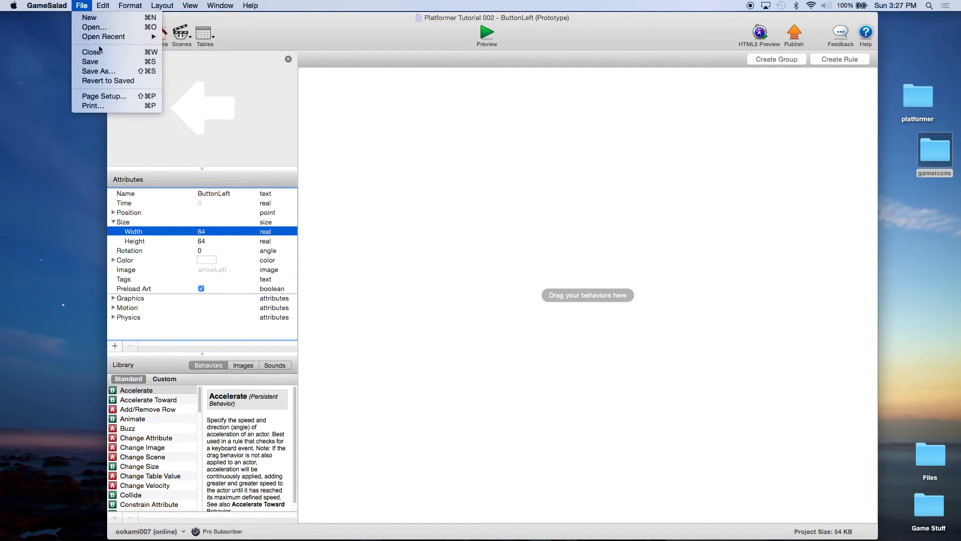
left_click(100, 61)
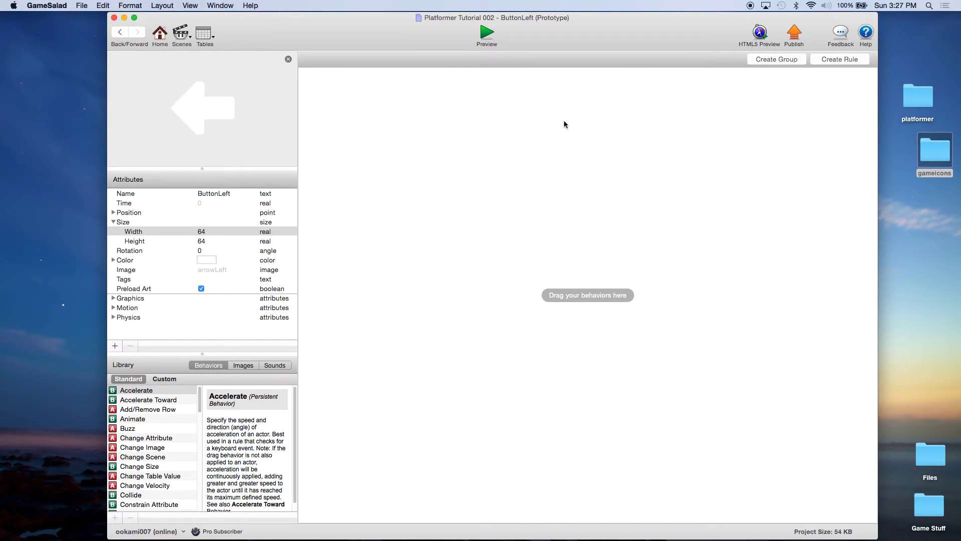
left_click(840, 60)
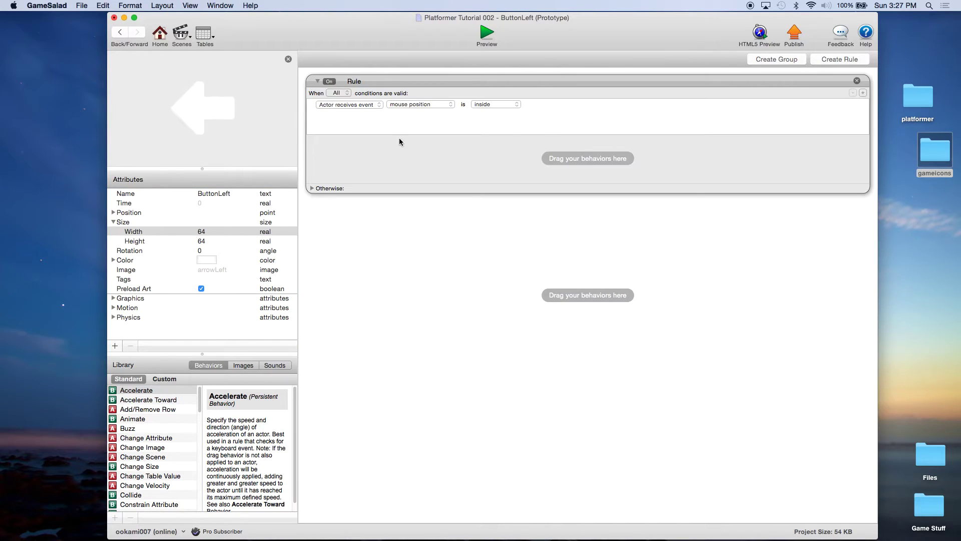
left_click(401, 104)
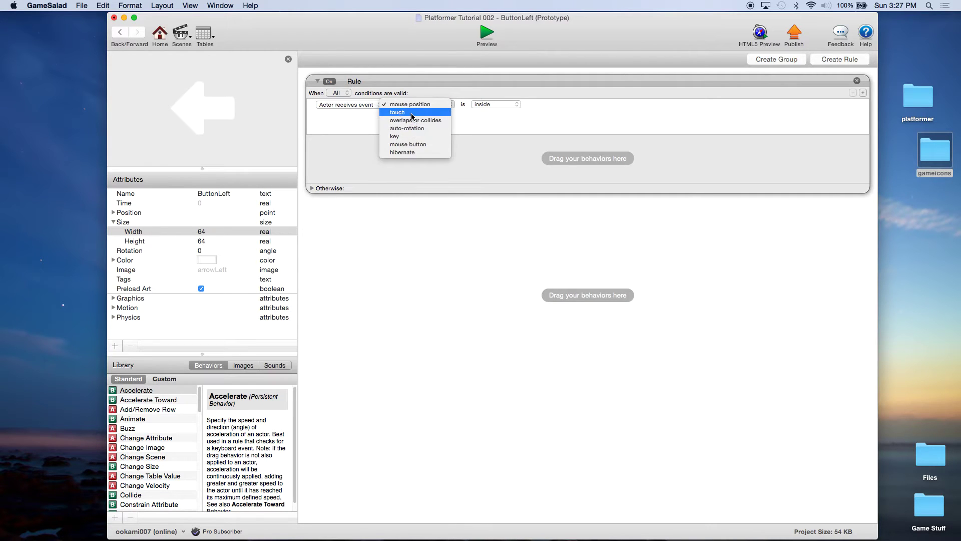
left_click(412, 112)
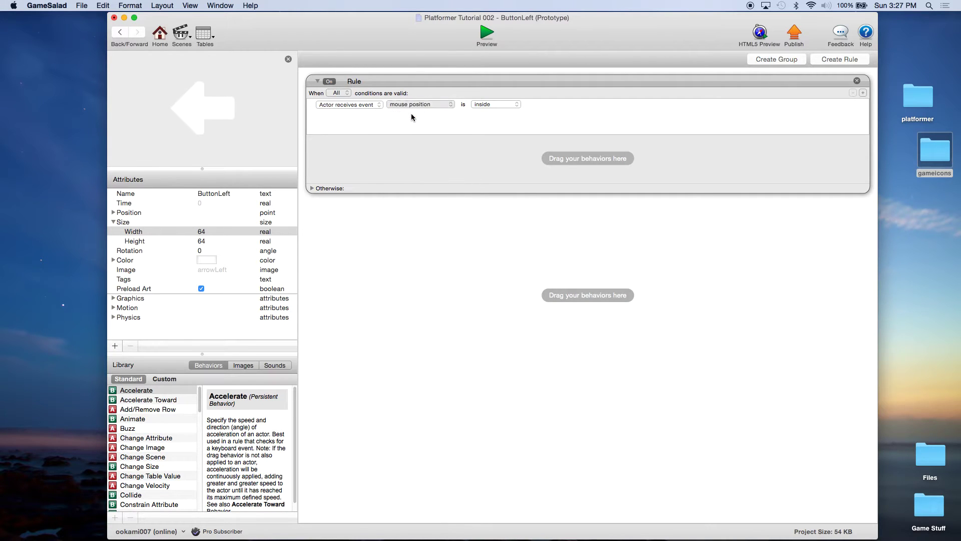
- Add a second rule condition: touch is inside
left_click(863, 93)
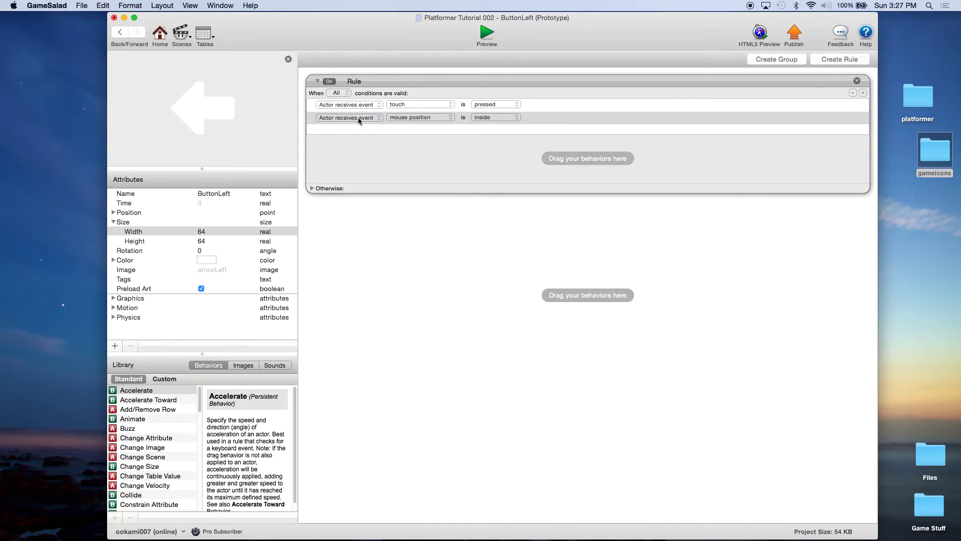
left_click(397, 118)
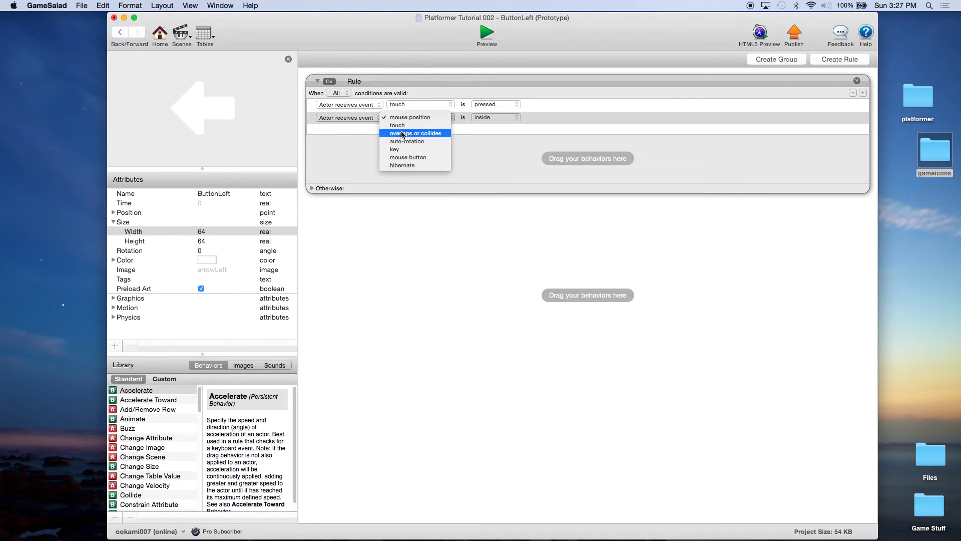
left_click(398, 125)
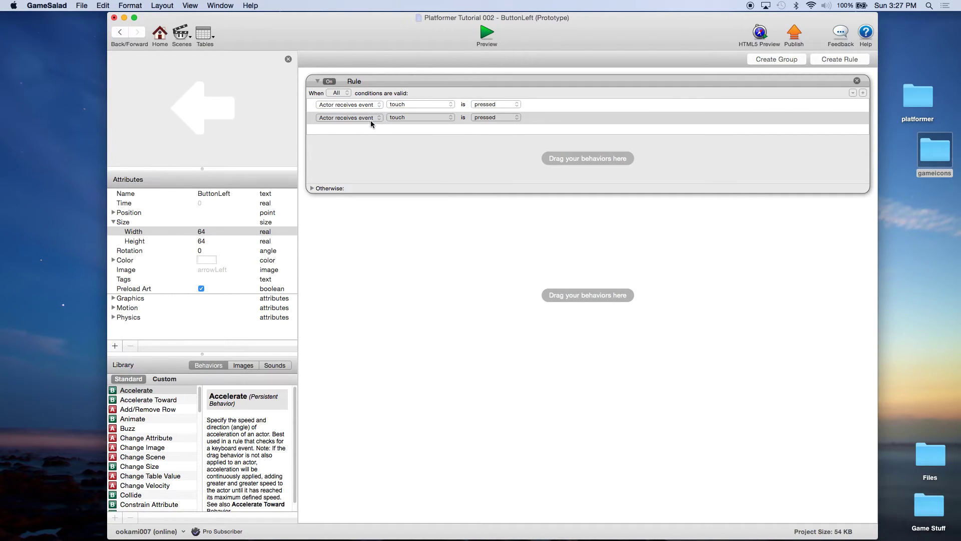
left_click(488, 119)
left_click(491, 138)
- Rename the ButtonLeft rule to 'Pressed'
double_click(355, 81)
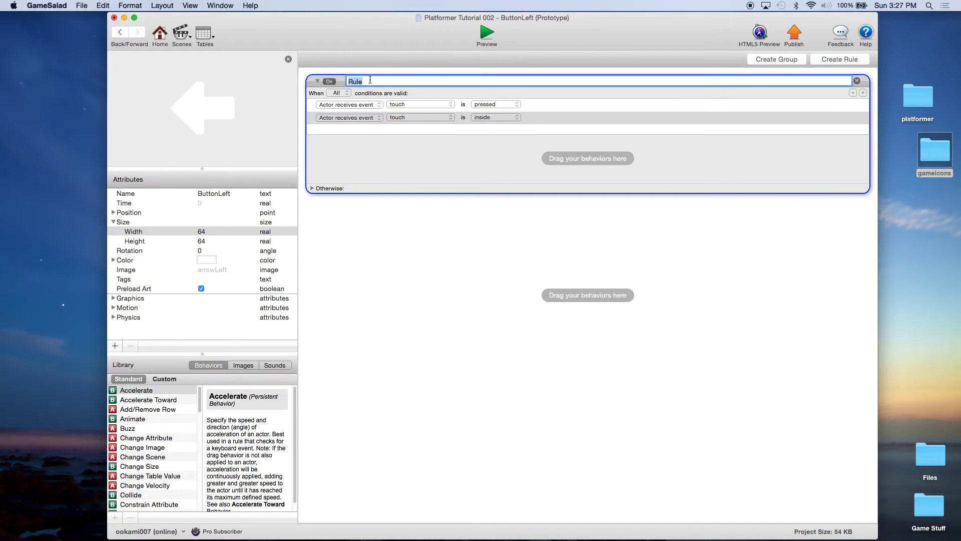
type("Pressed")
key("Return")
left_click(436, 158)
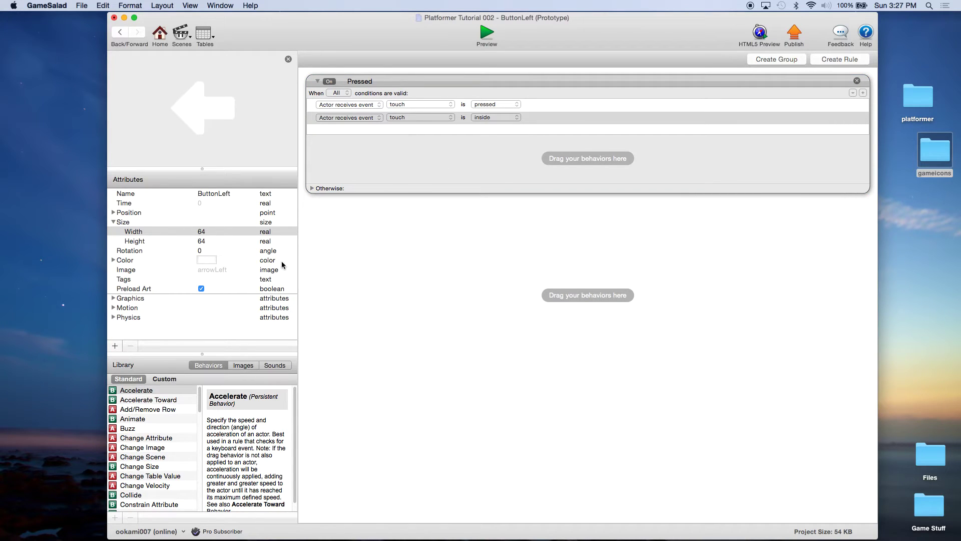
- Add a Change Attribute behavior setting game.buttonLeft to true
left_click(152, 441)
left_click_drag(152, 441, 405, 155)
left_click(454, 161)
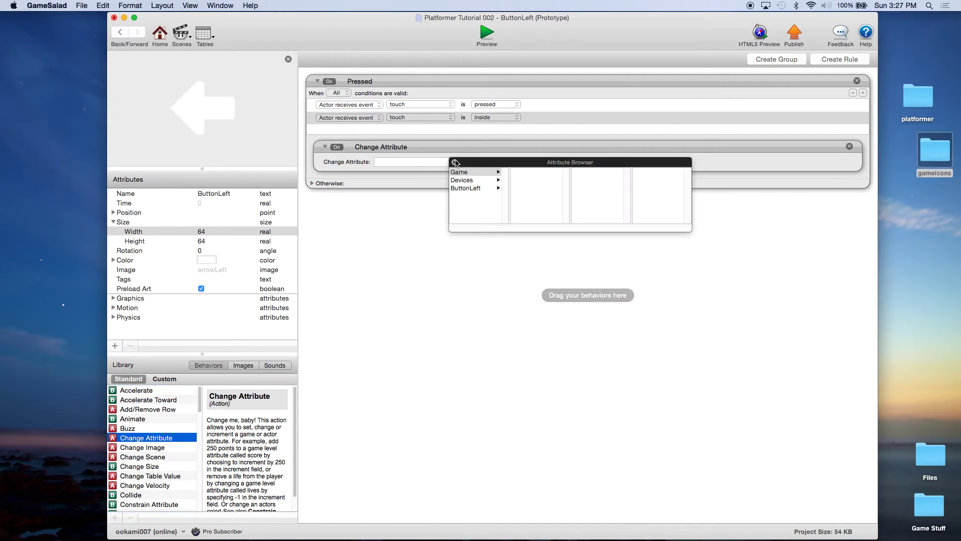
left_click(461, 173)
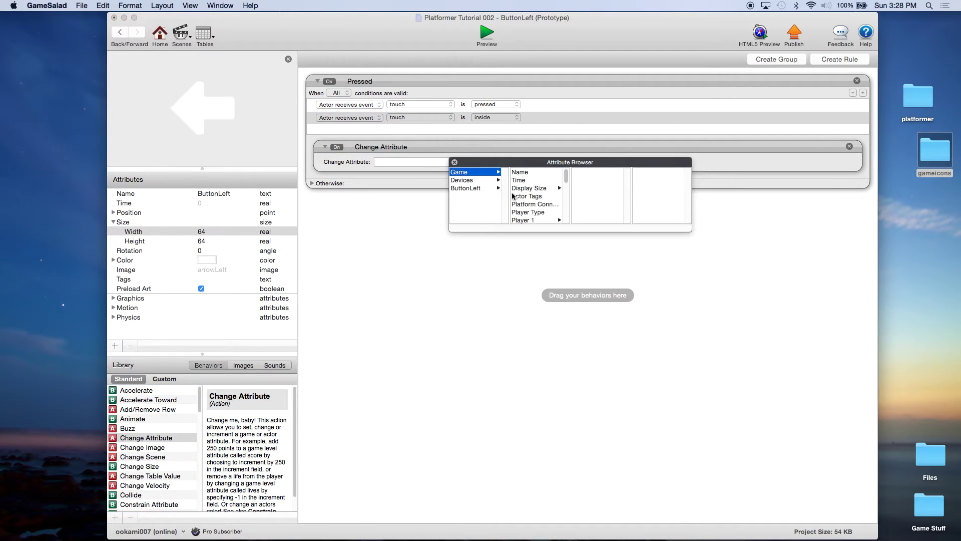
scroll(544, 201, "down", 2)
scroll(544, 202, "down", 4)
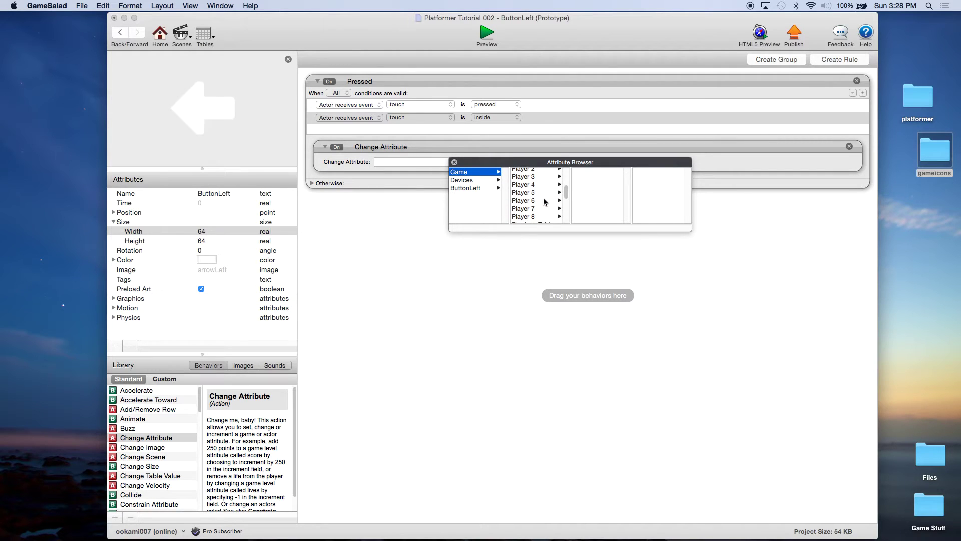
scroll(545, 201, "down", 1)
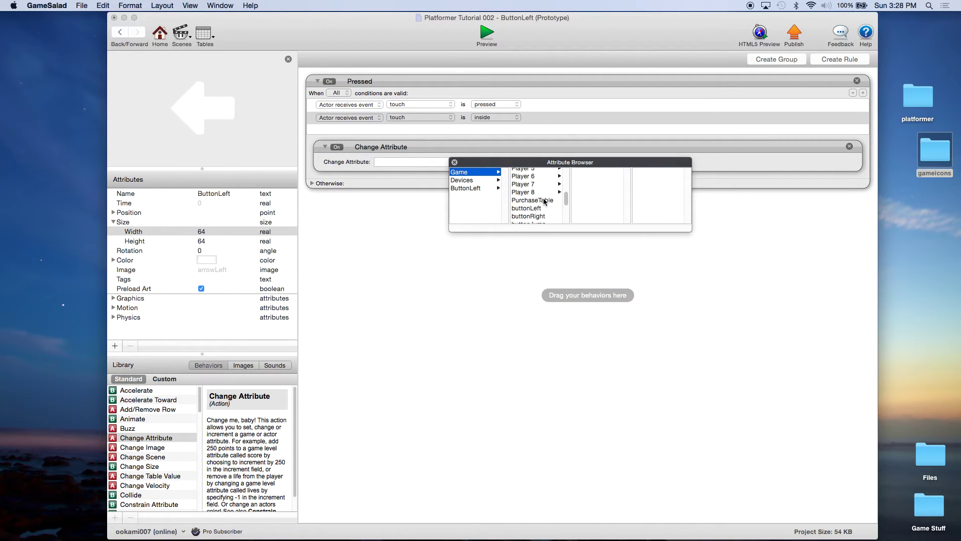
double_click(526, 208)
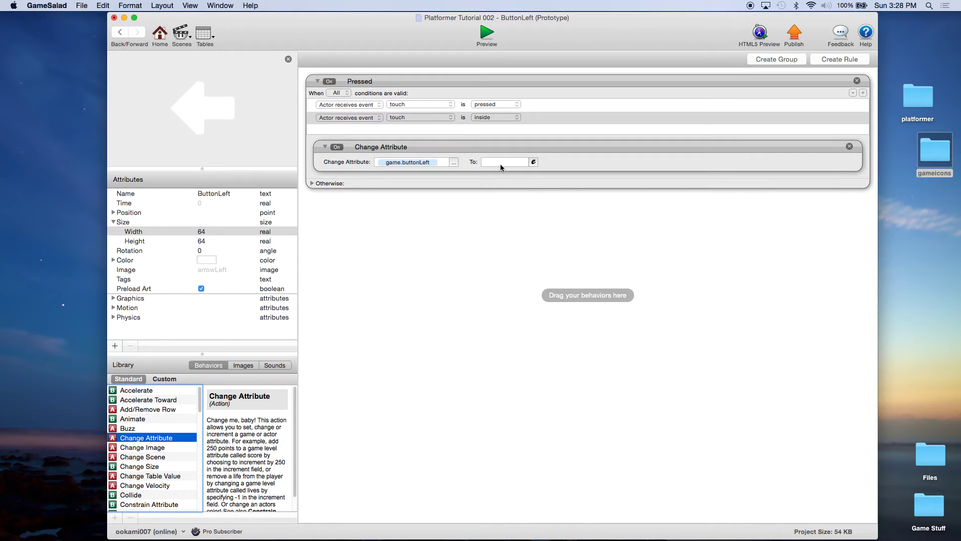
left_click(500, 164)
type("true")
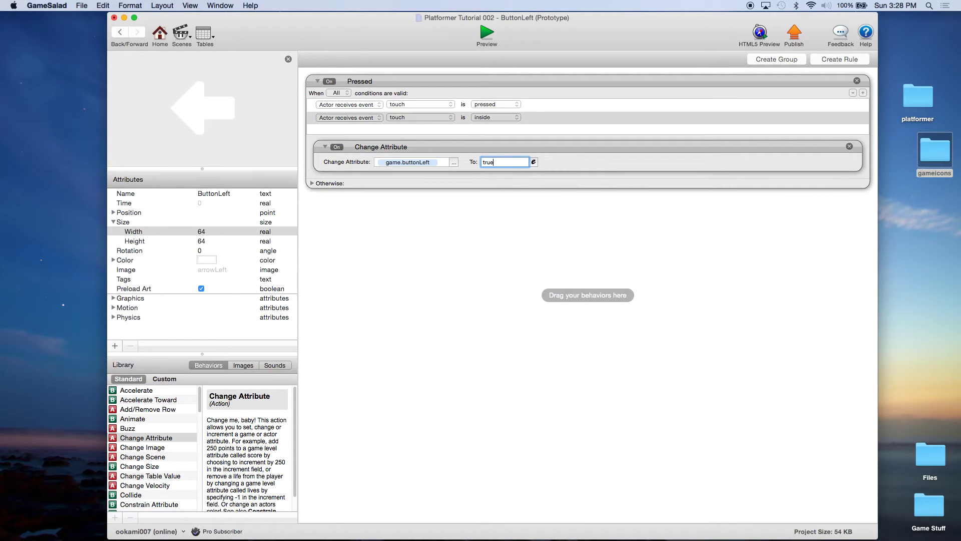
left_click(515, 248)
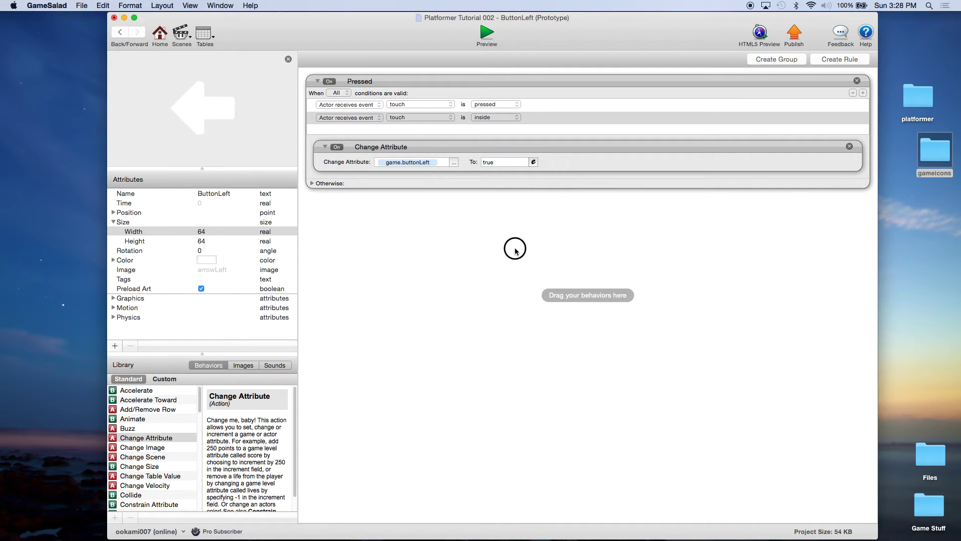
- Copy the Change Attribute into Otherwise and set its value to false
left_click(312, 184)
left_click(424, 148)
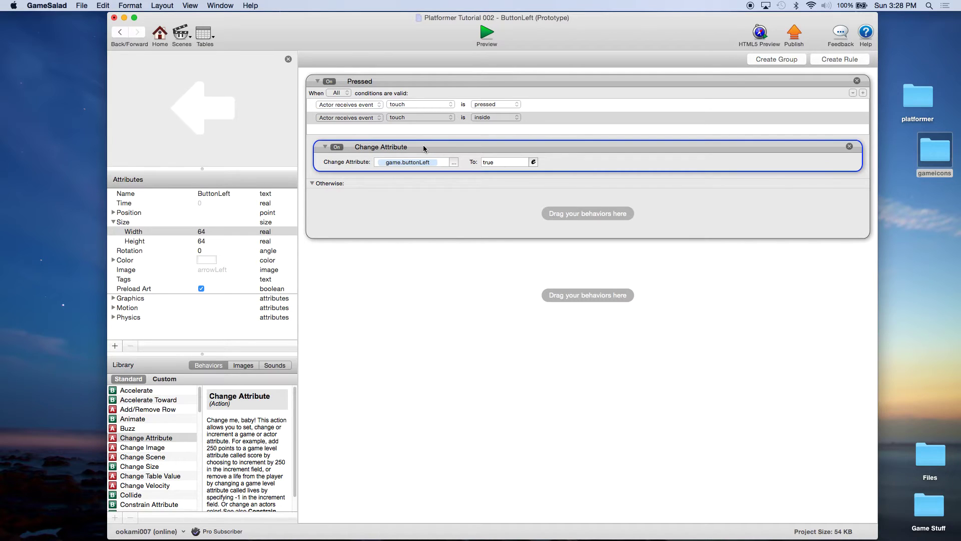
left_click_drag(424, 148, 463, 218, "alt")
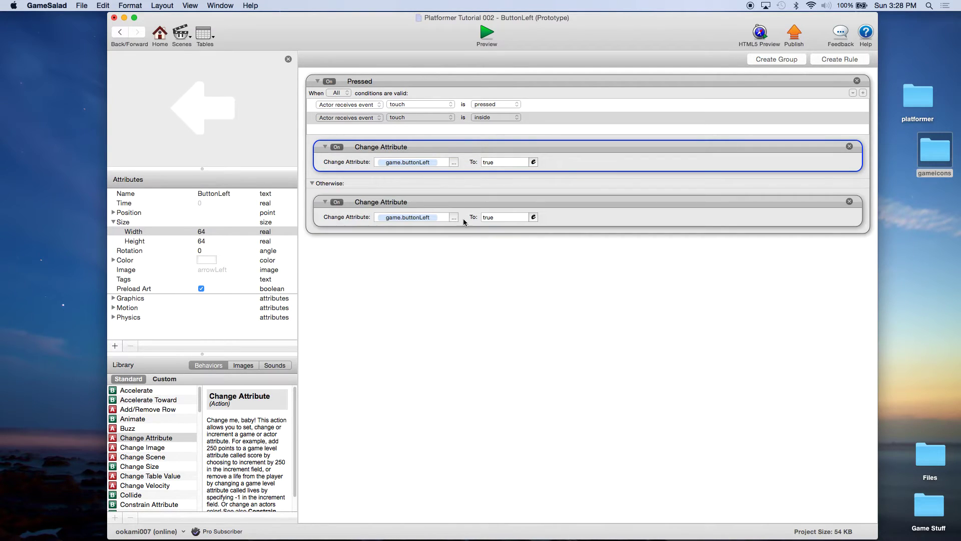
double_click(504, 220)
type("false")
left_click(517, 281)
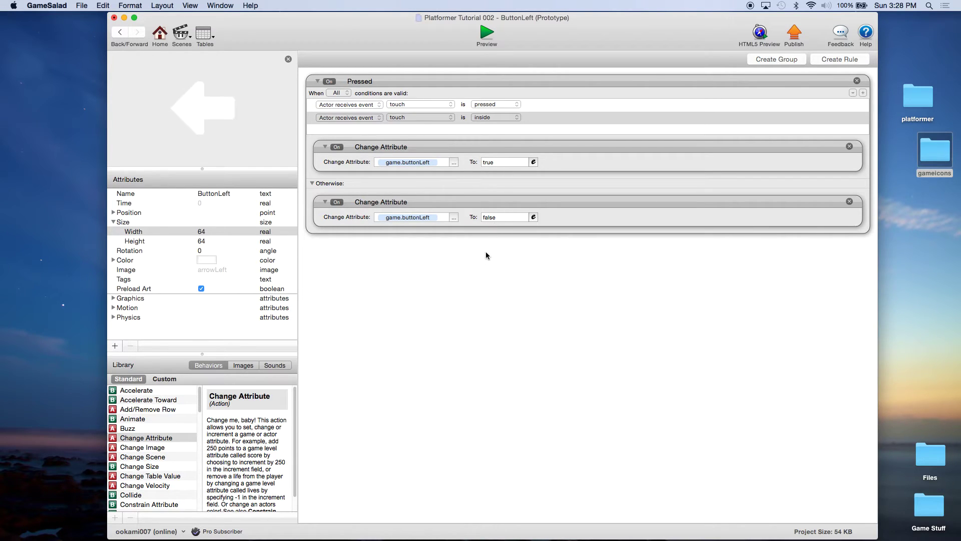
- Open the ButtonRight actor and try dragging in arrowRight.png from gameicons
left_click(161, 43)
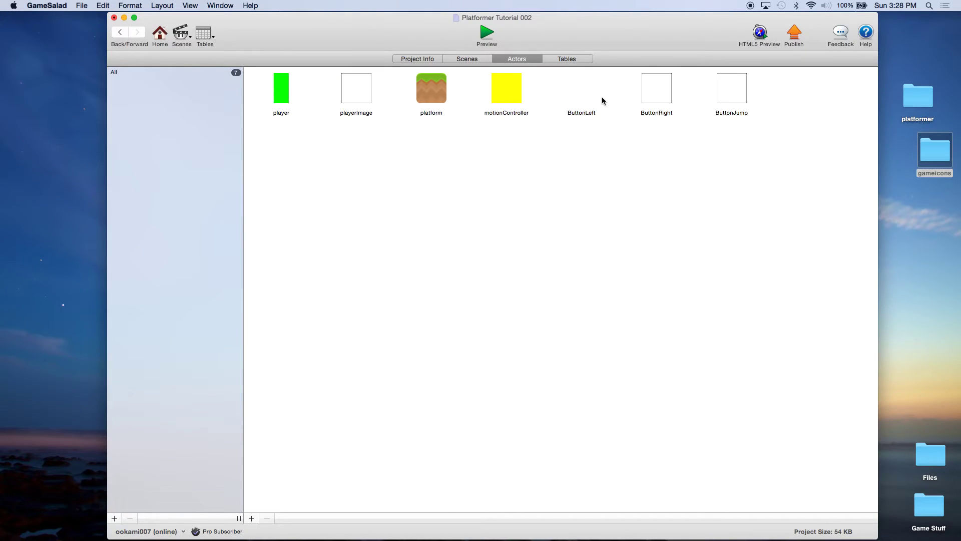
double_click(654, 99)
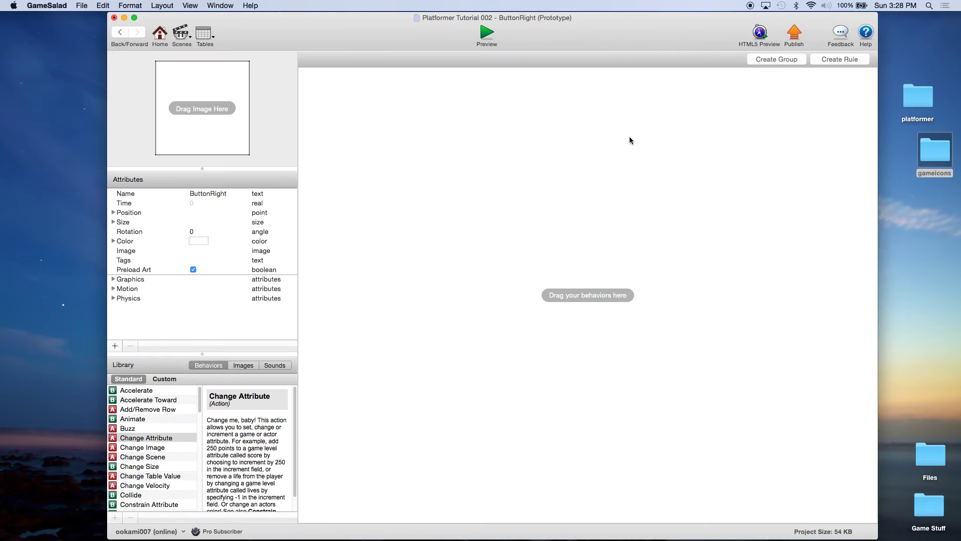
double_click(943, 163)
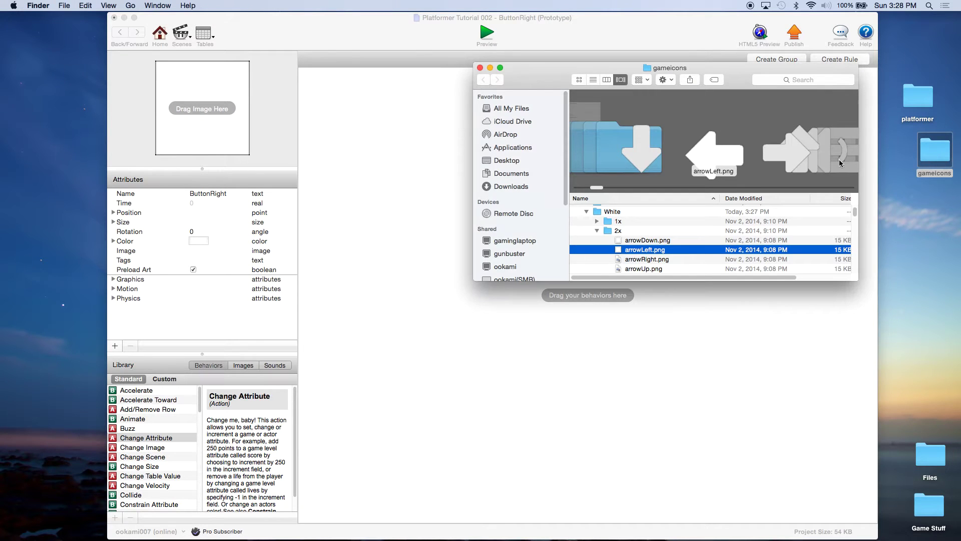
left_click(646, 259)
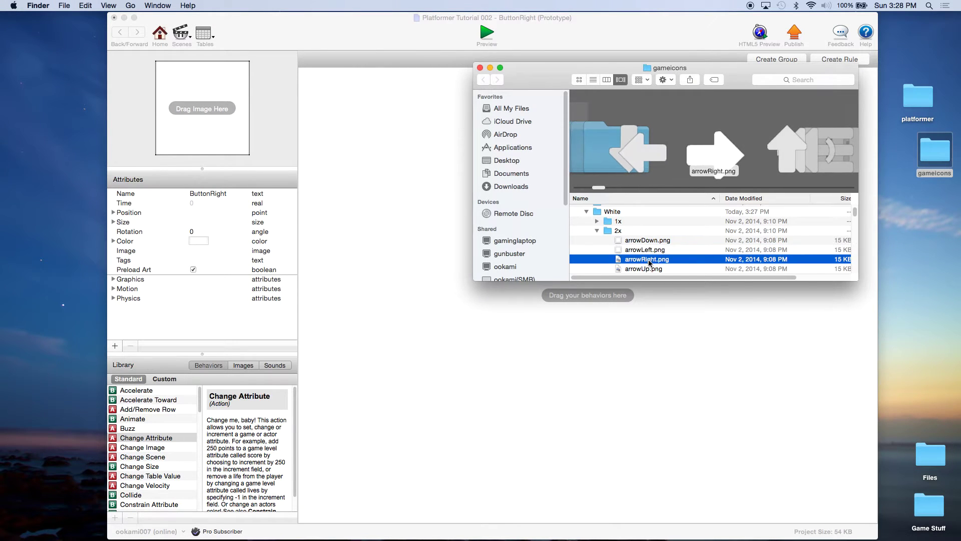
mouse_move(646, 260)
left_mouse_down()
mouse_move(332, 204)
mouse_move(224, 131)
mouse_move(482, 193)
mouse_move(651, 259)
left_mouse_up()
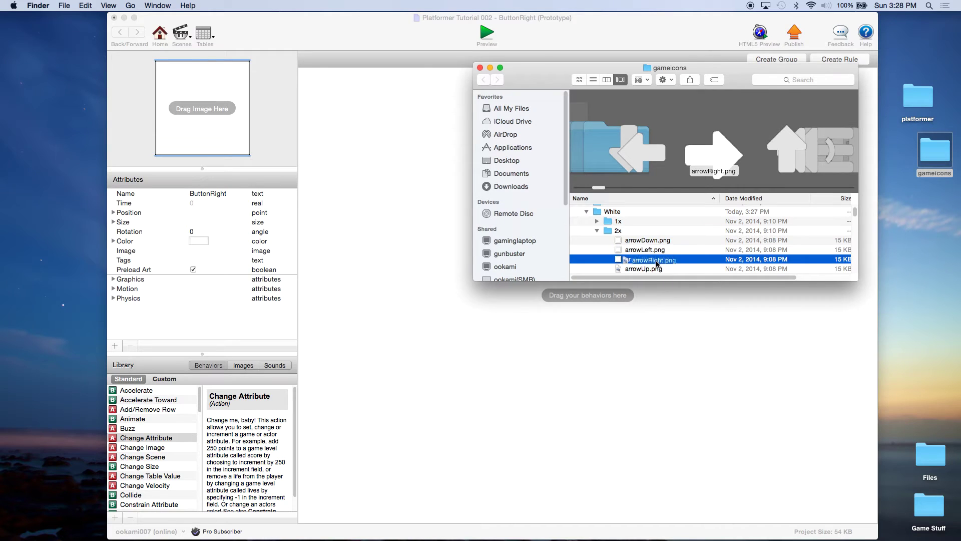
- Resize ButtonRight from 100 by 100 to 64 by 64
left_click(113, 222)
left_click(211, 233)
left_click(212, 232)
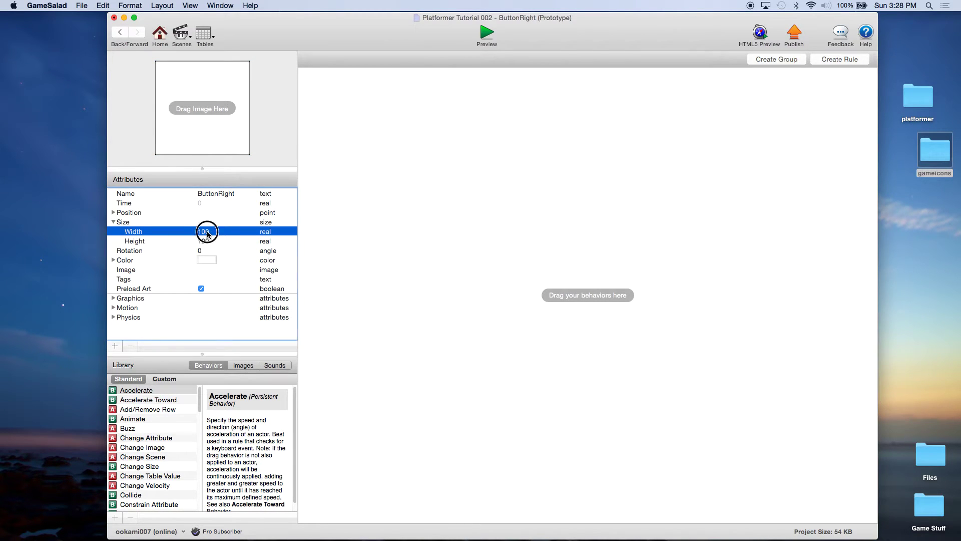
type("64")
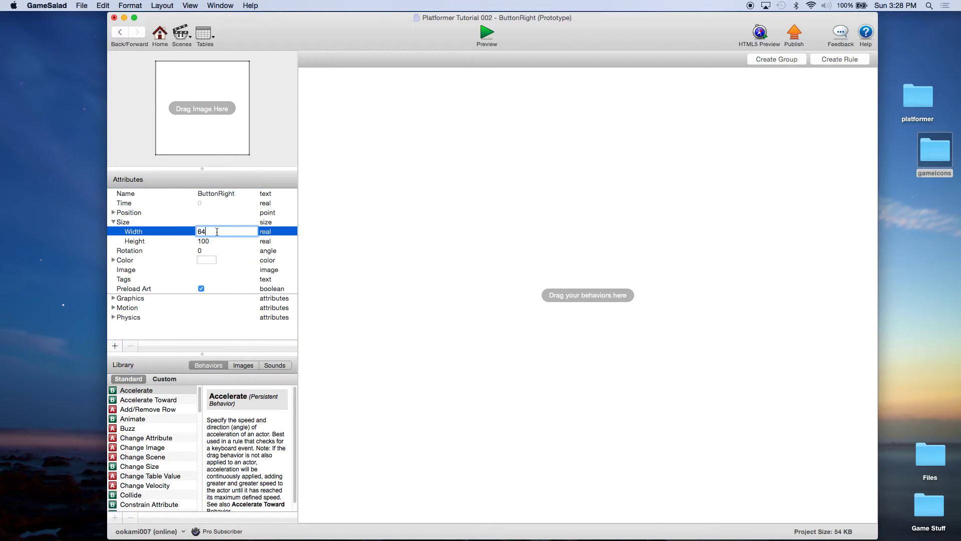
left_click(210, 239)
left_click(209, 239)
type("64")
left_click(205, 231)
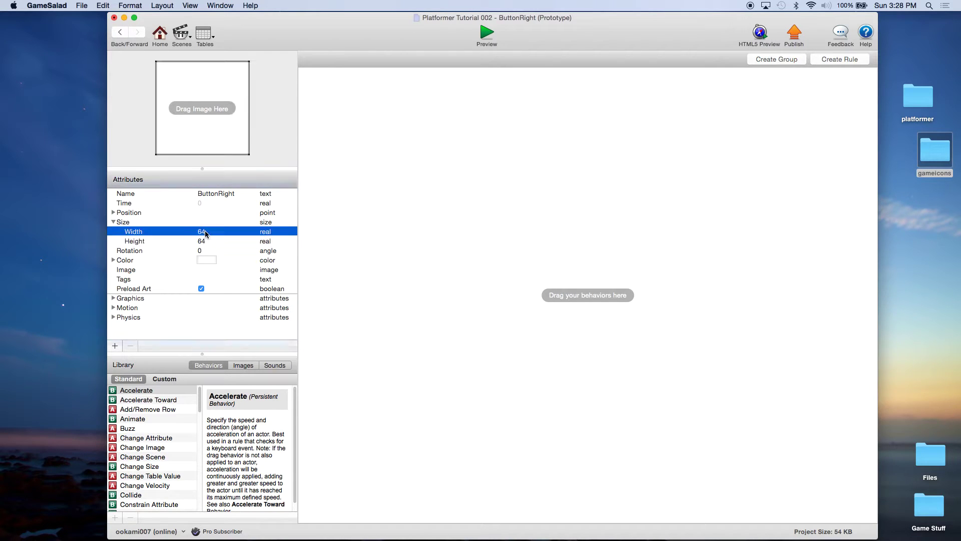
- Drag arrowRight.png from the gameicons folder into ButtonRight's image well
double_click(941, 155)
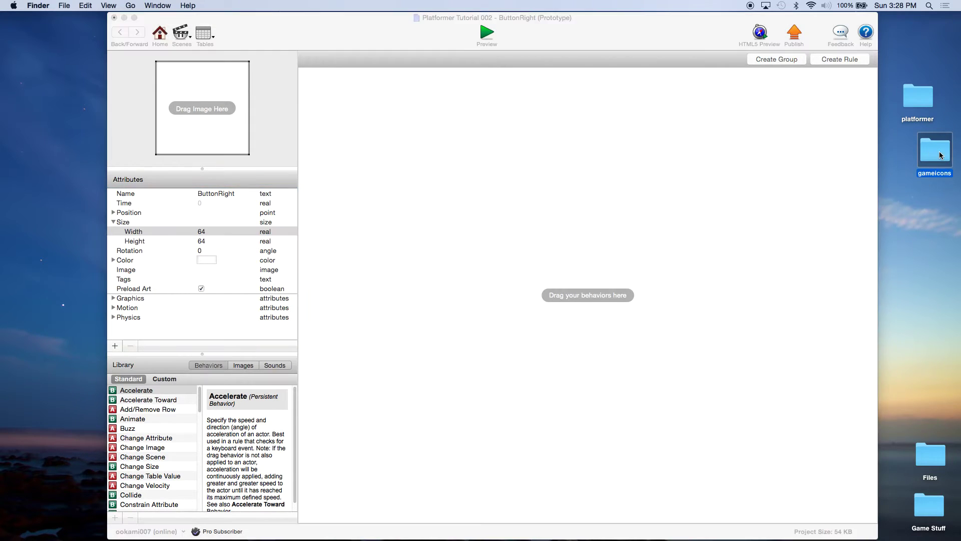
left_click_drag(640, 262, 216, 122)
left_click(359, 197)
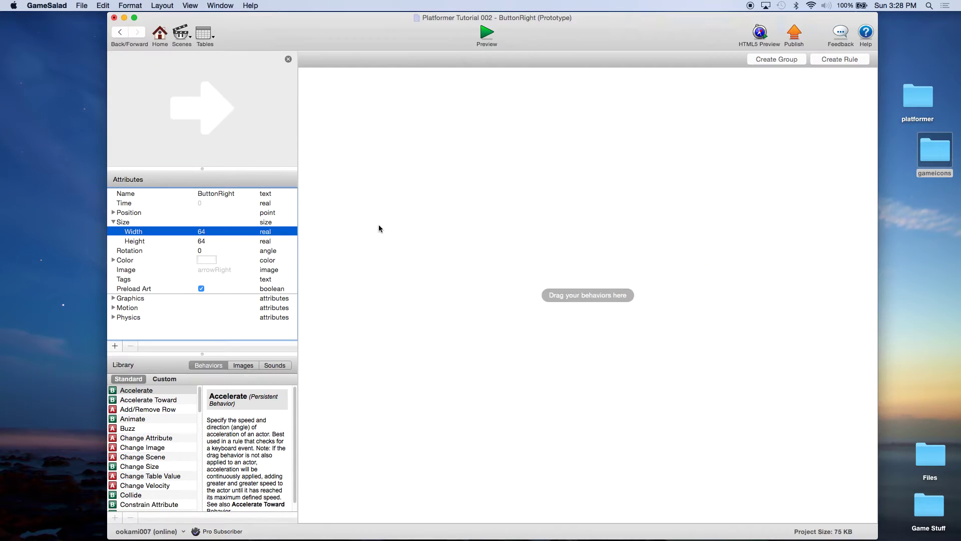
left_click(709, 157)
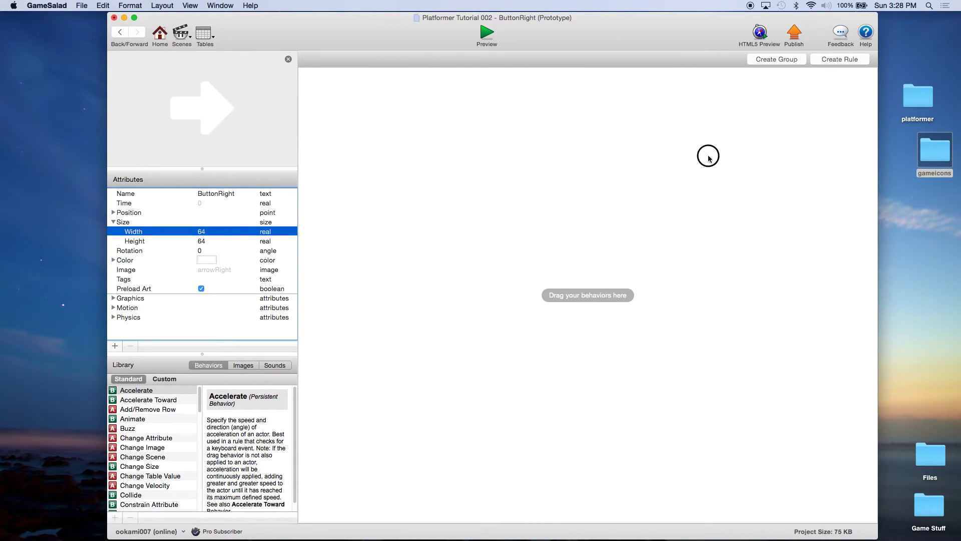
- Create a ButtonRight rule with conditions touch is pressed and touch is inside
left_click(832, 60)
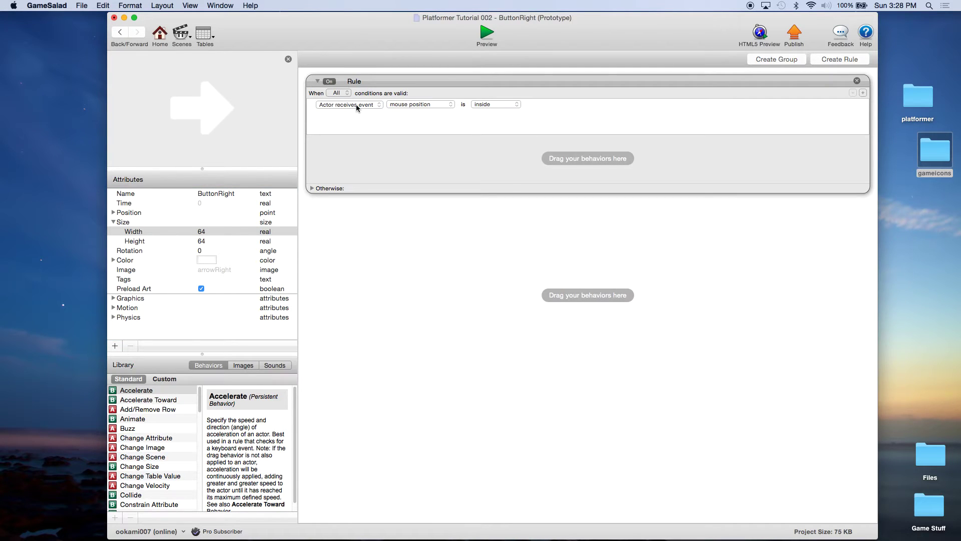
left_click(403, 105)
left_click(408, 114)
left_click(862, 93)
left_click(428, 120)
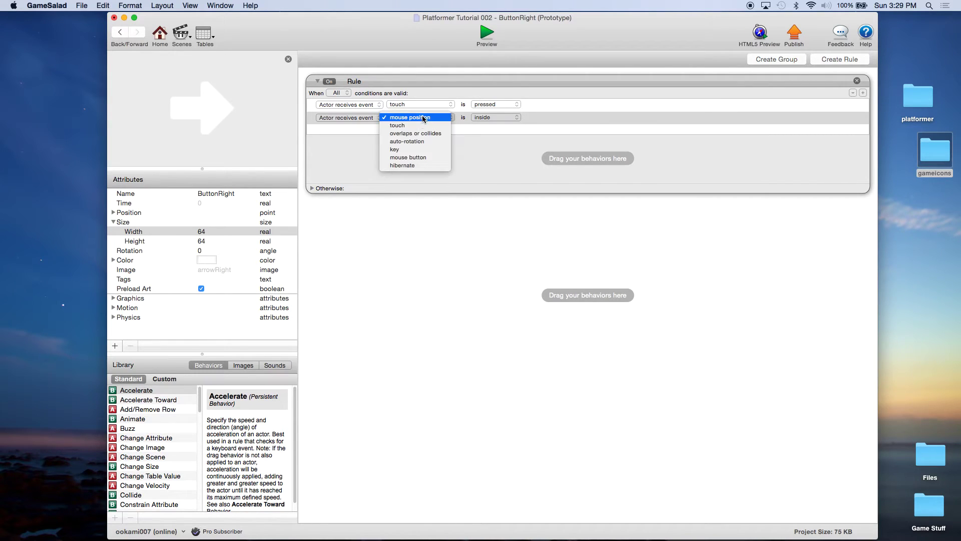
left_click(414, 124)
left_click(489, 120)
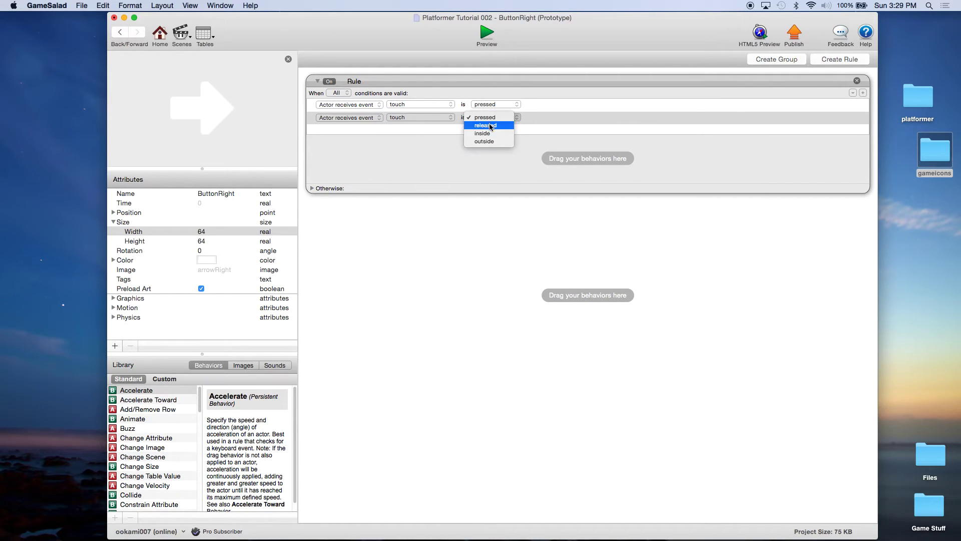
left_click(488, 138)
- Name the rule 'Pressed' and expand its Otherwise section
left_click(360, 83)
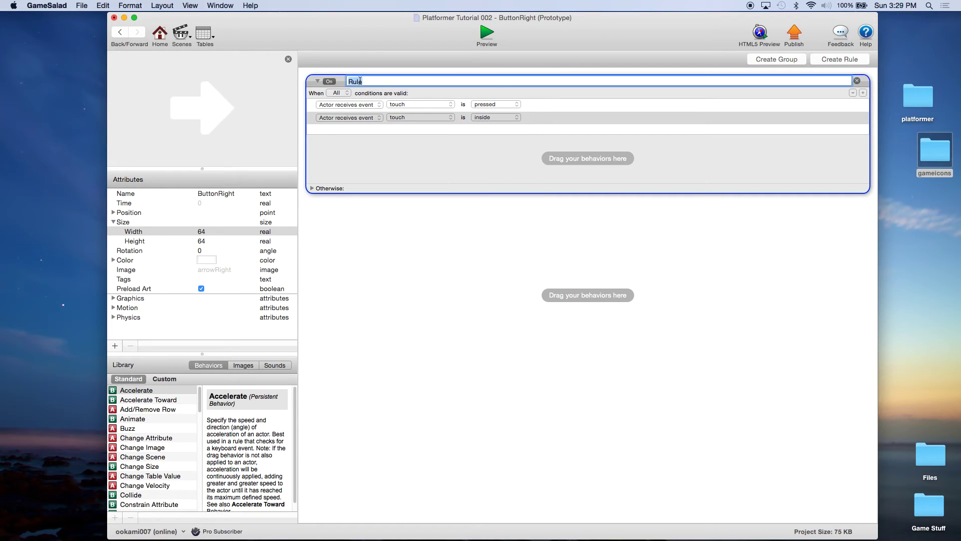
type("Pressed")
key("Return")
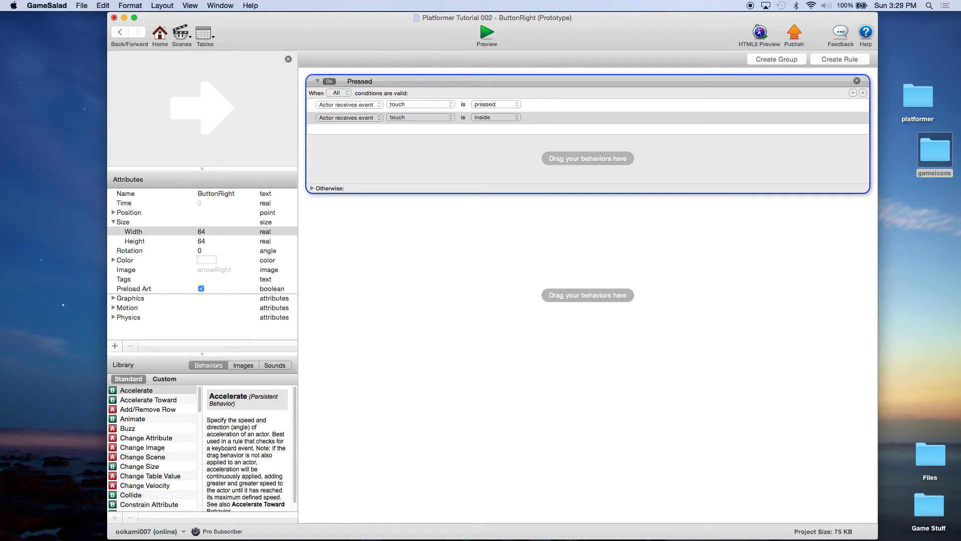
left_click(312, 189)
- Add a Change Attribute behavior setting game.buttonRight to true
left_click_drag(144, 439, 410, 163)
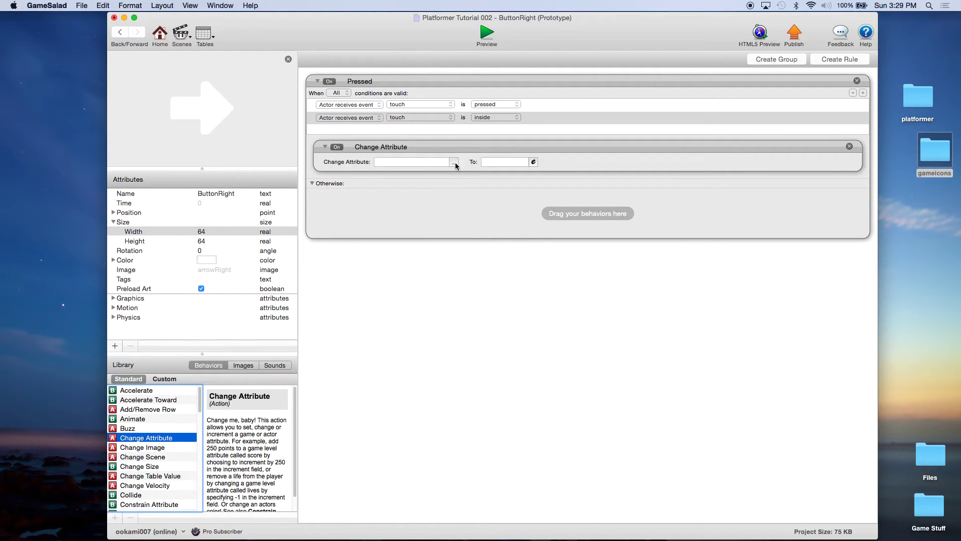
left_click(454, 163)
left_click(474, 173)
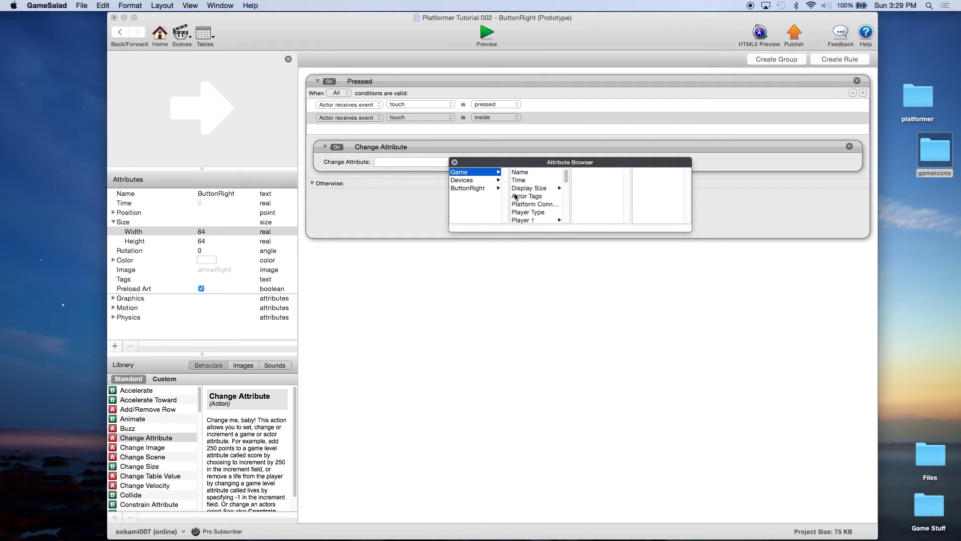
scroll(529, 204, "down", 5)
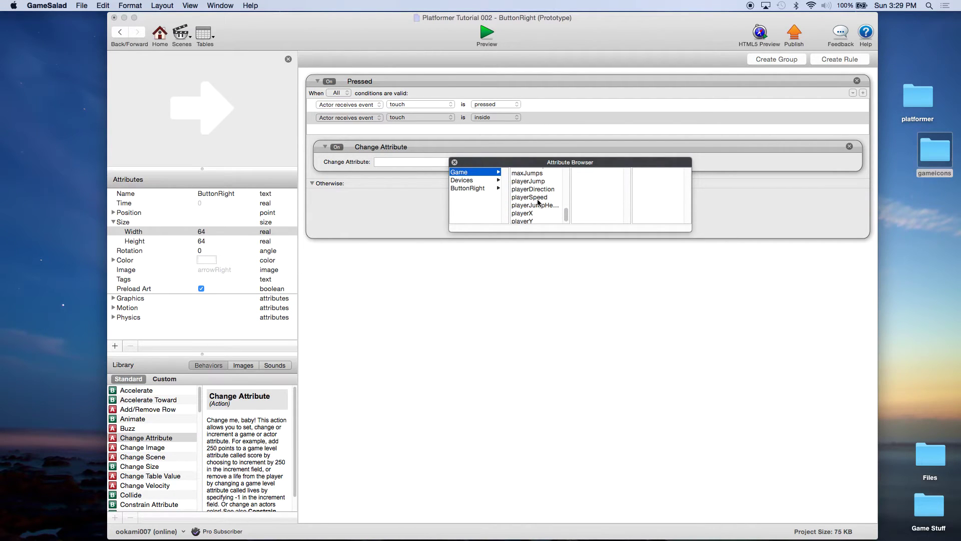
scroll(535, 200, "up", 3)
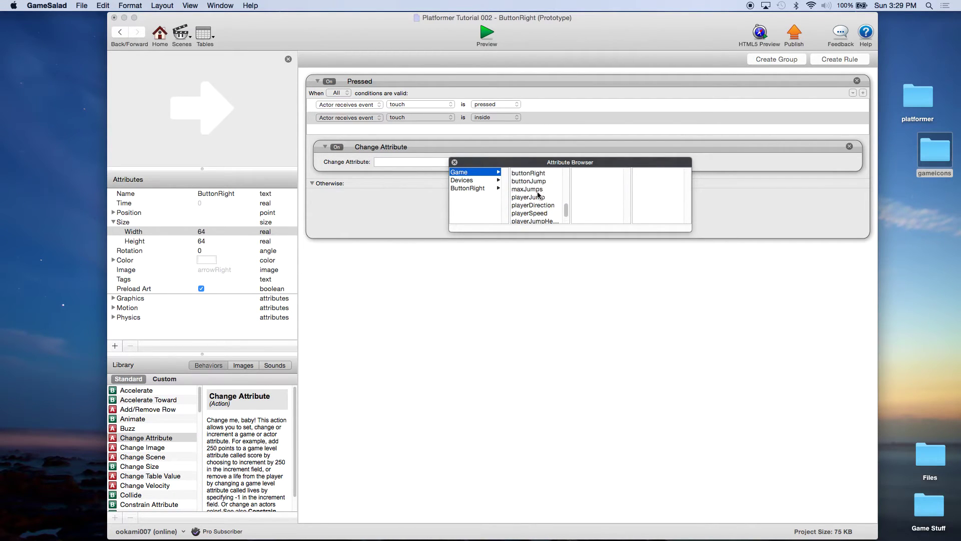
left_click(531, 175)
left_click(514, 162)
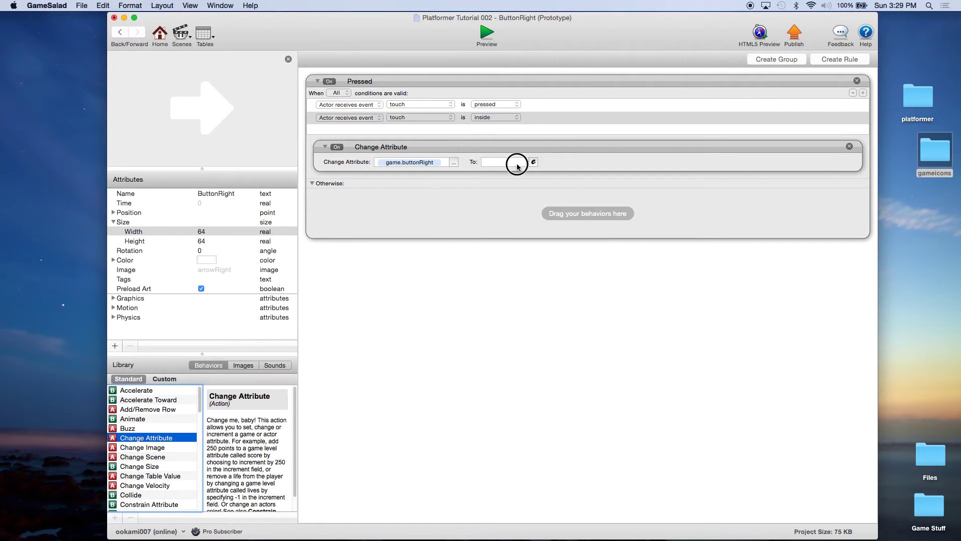
type("tru")
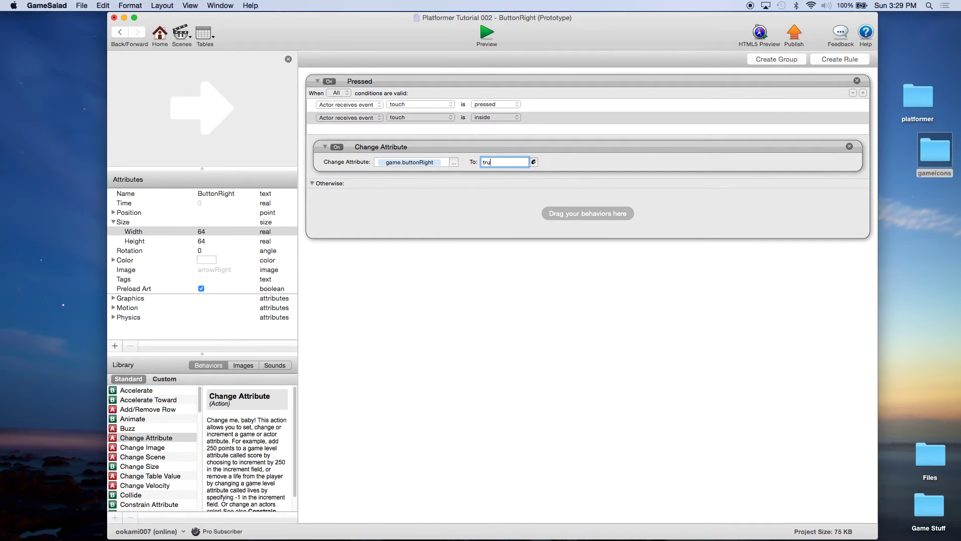
type("e")
key("Return")
- Copy the Change Attribute into Otherwise with value false, then return to the actor list
left_click(512, 155)
left_click_drag(511, 170, 513, 216, "alt")
left_click(502, 217)
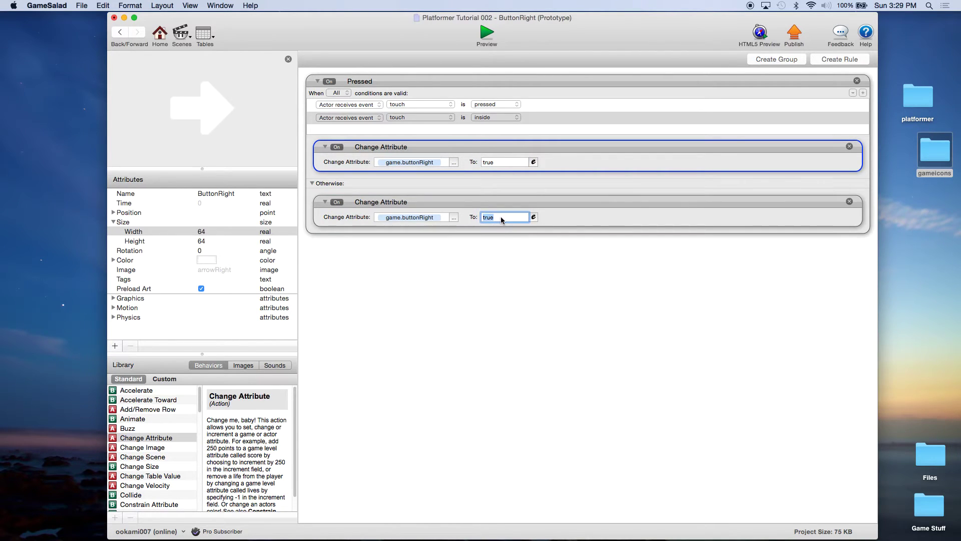
type("false")
key("Return")
left_click(518, 202)
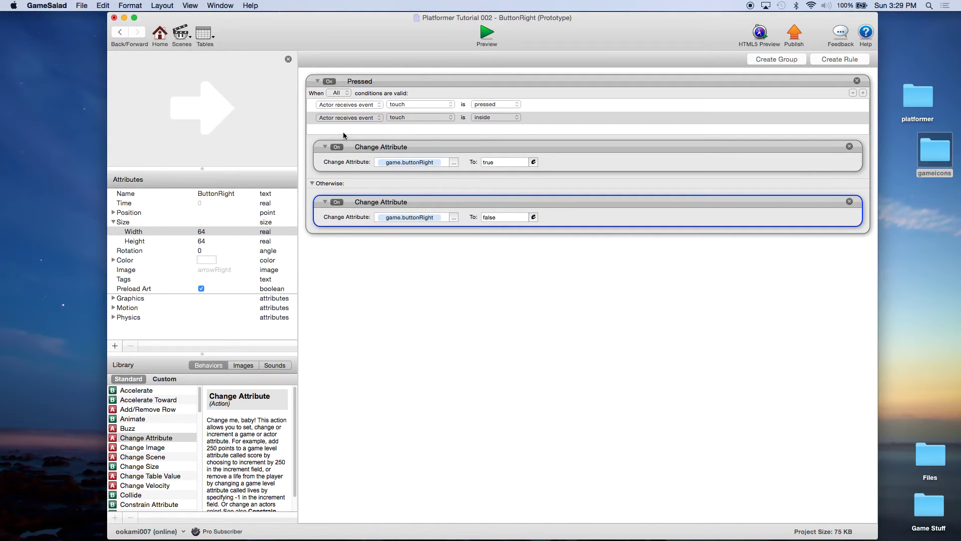
left_click(161, 36)
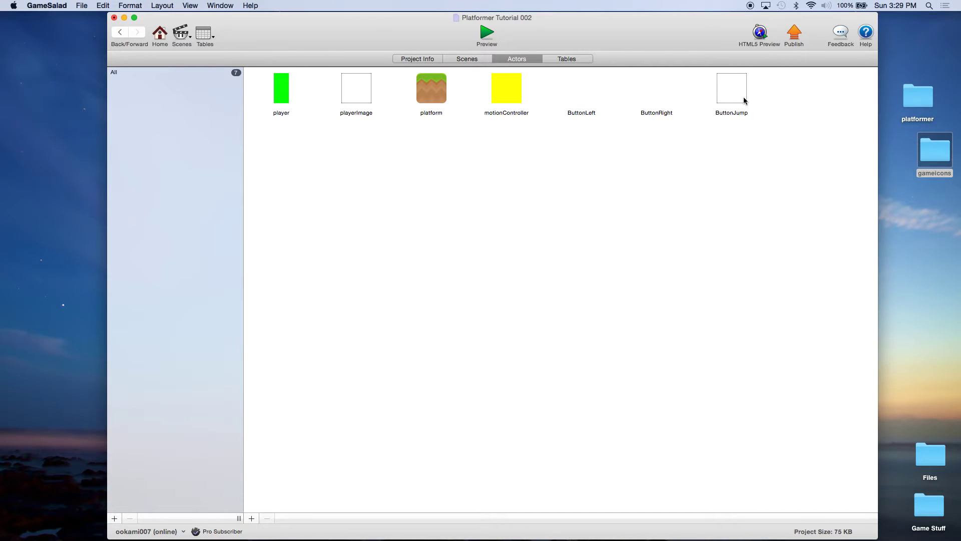
- Open ButtonJump and set its Width and Height to 64
double_click(742, 98)
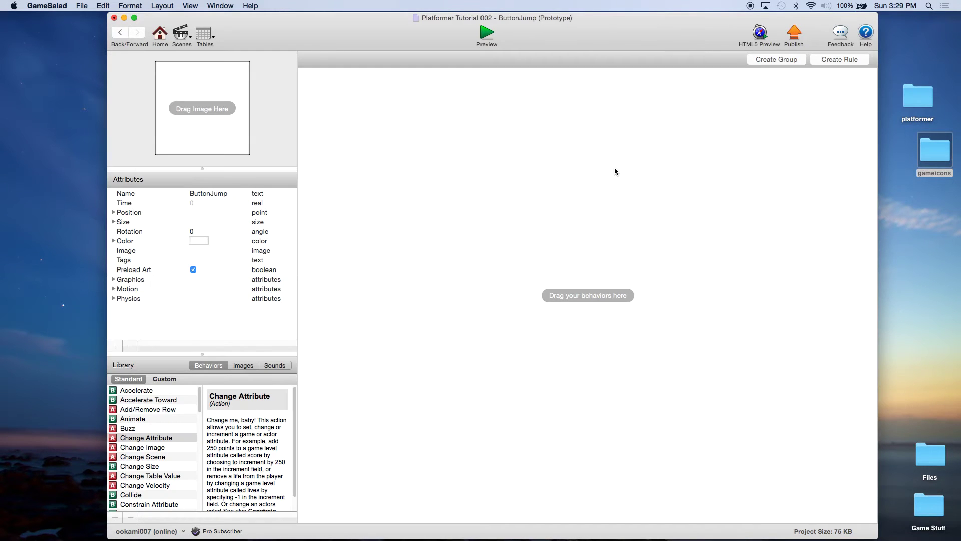
left_click(113, 222)
left_click(205, 231)
left_click(208, 231)
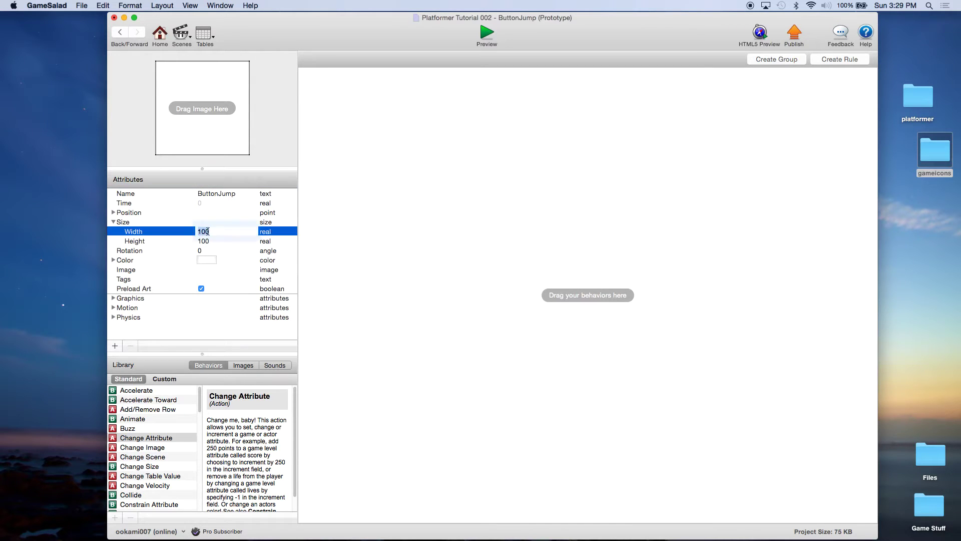
type("64")
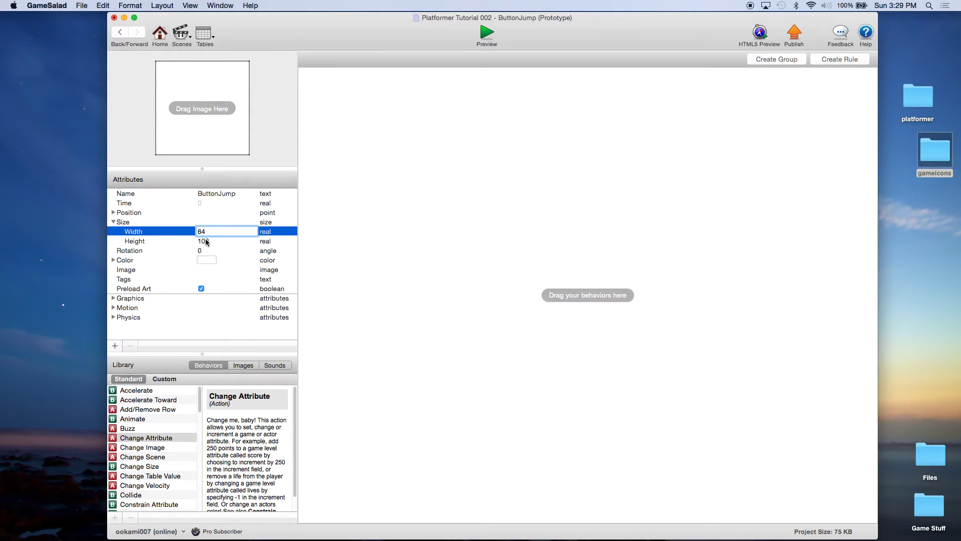
left_click(206, 241)
left_click(205, 242)
type("64")
left_click(412, 233)
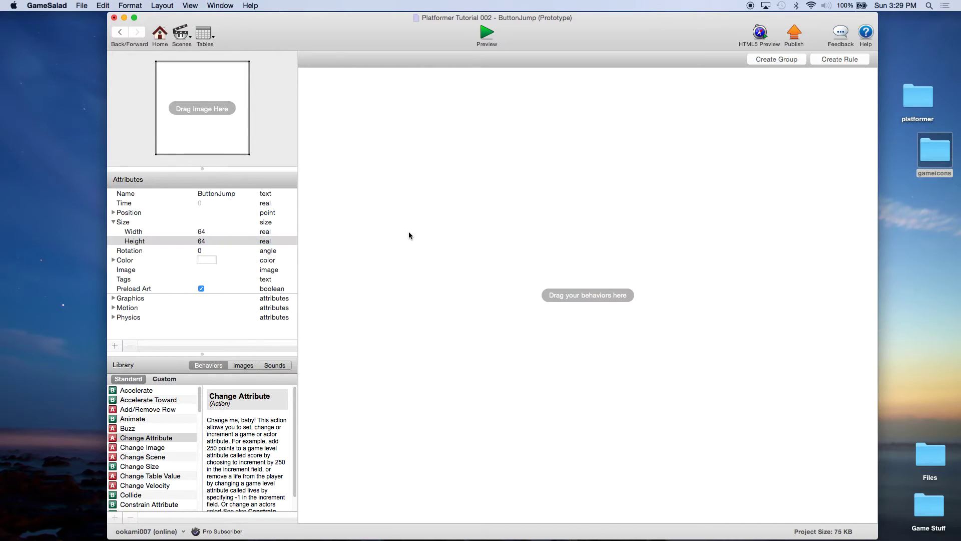
- Drag button1.png from the gameicons folder onto ButtonJump's image, then close the Finder window
double_click(947, 157)
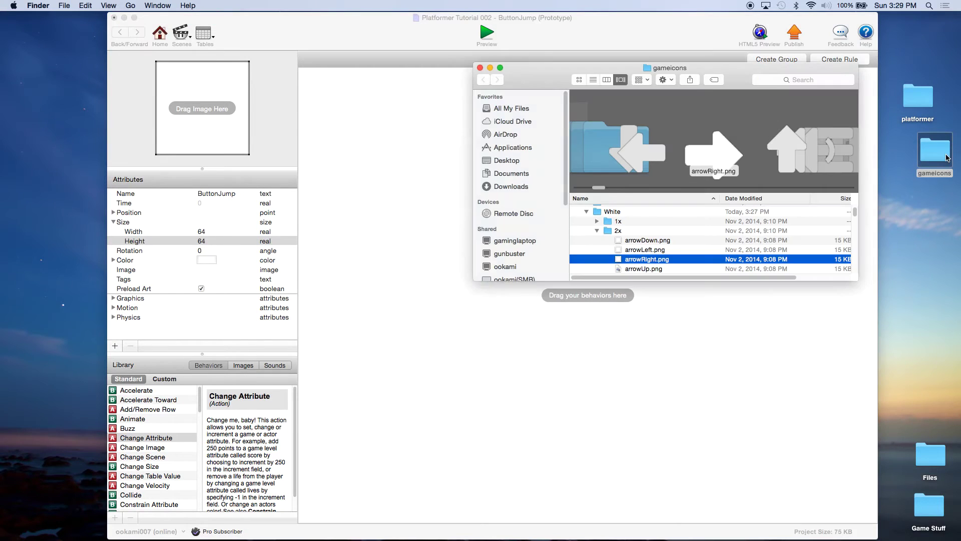
scroll(731, 244, "down", 2)
scroll(730, 244, "down", 4)
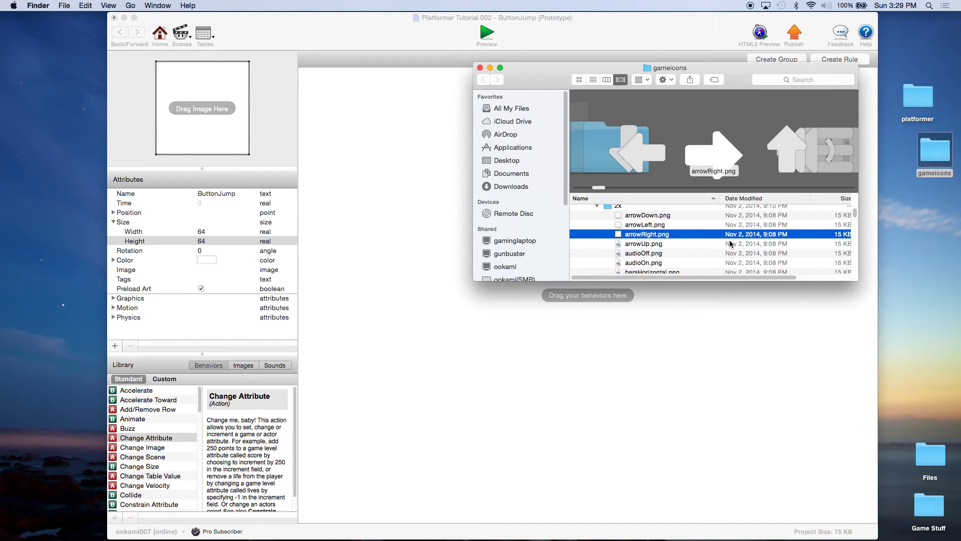
scroll(730, 244, "down", 2)
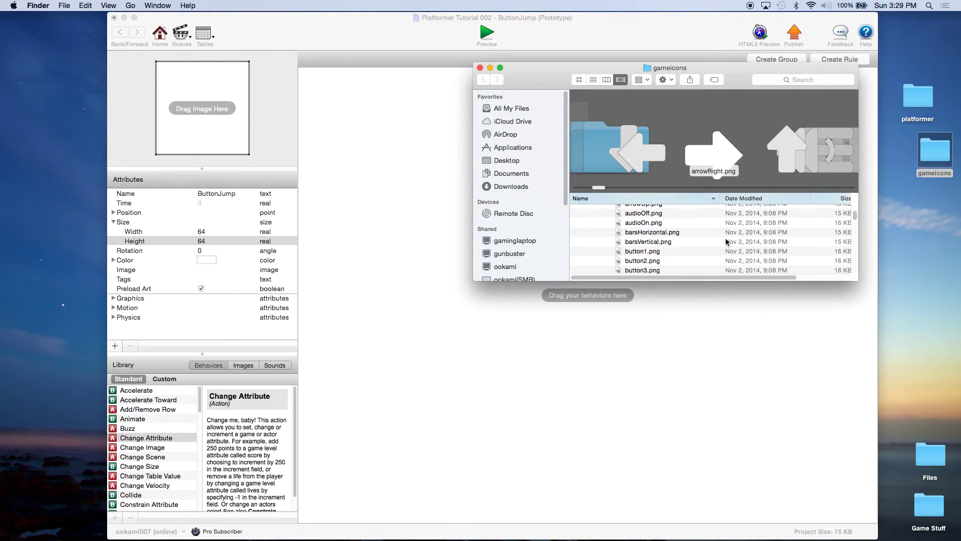
left_click(639, 252)
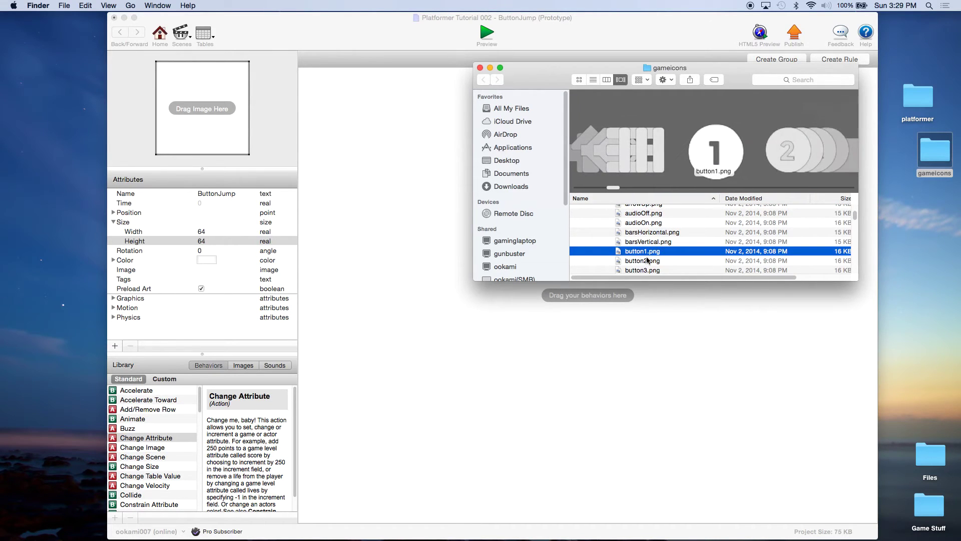
left_click(640, 261)
left_click(643, 252)
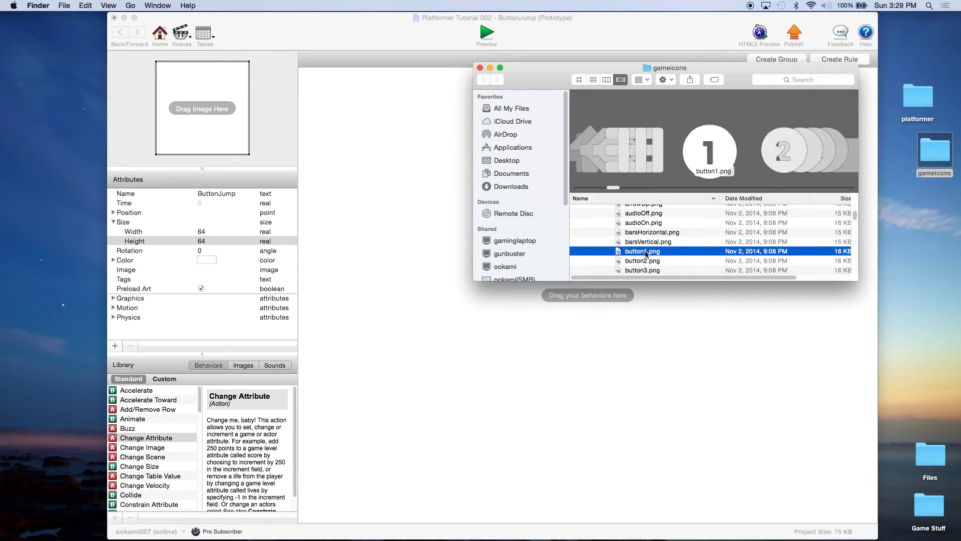
left_click_drag(644, 253, 212, 133)
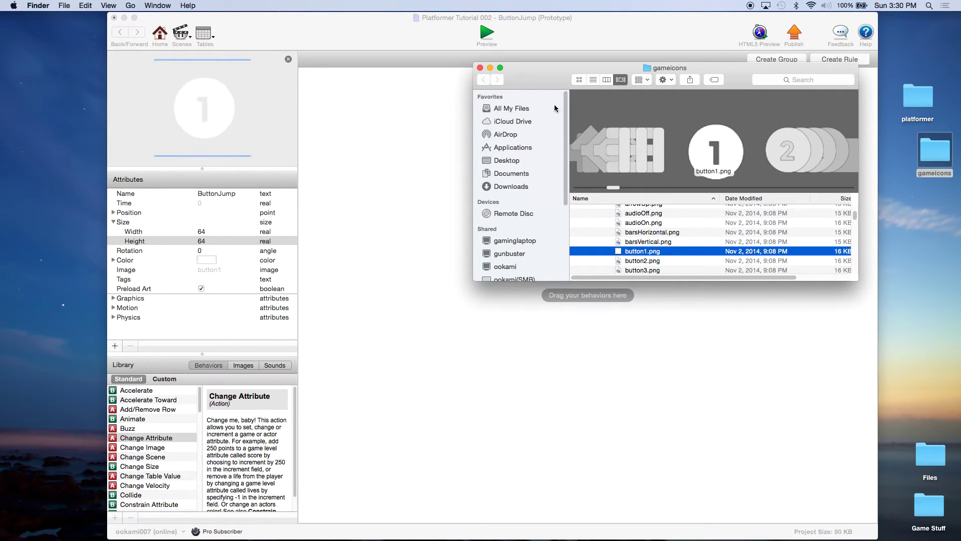
left_click(479, 68)
left_click(419, 219)
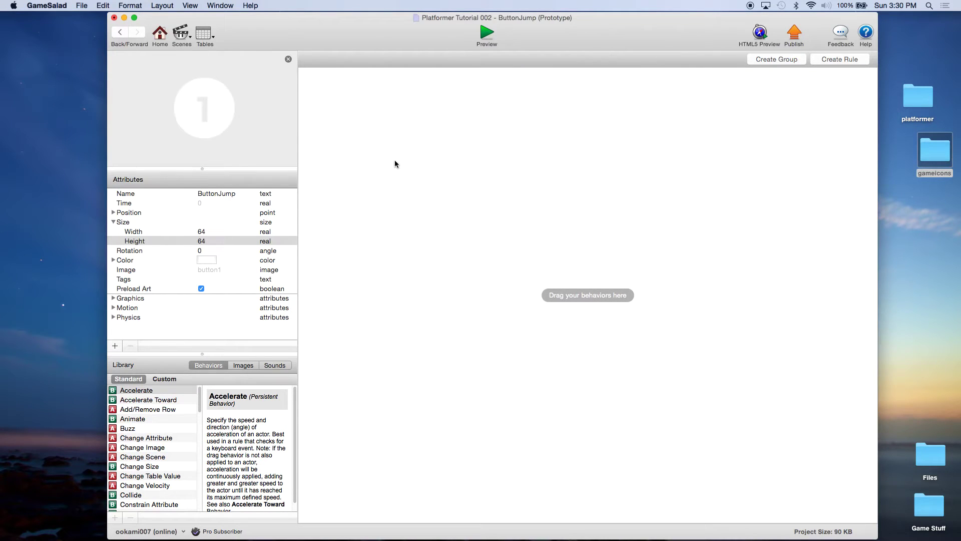
- Add a new rule to ButtonJump and name it 'Pressed'
left_click(825, 59)
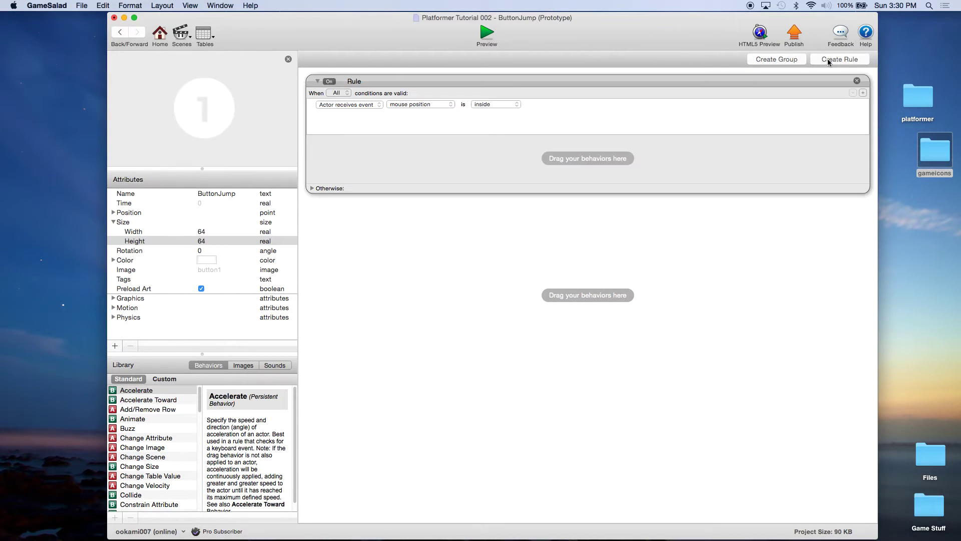
double_click(360, 81)
type("Pres")
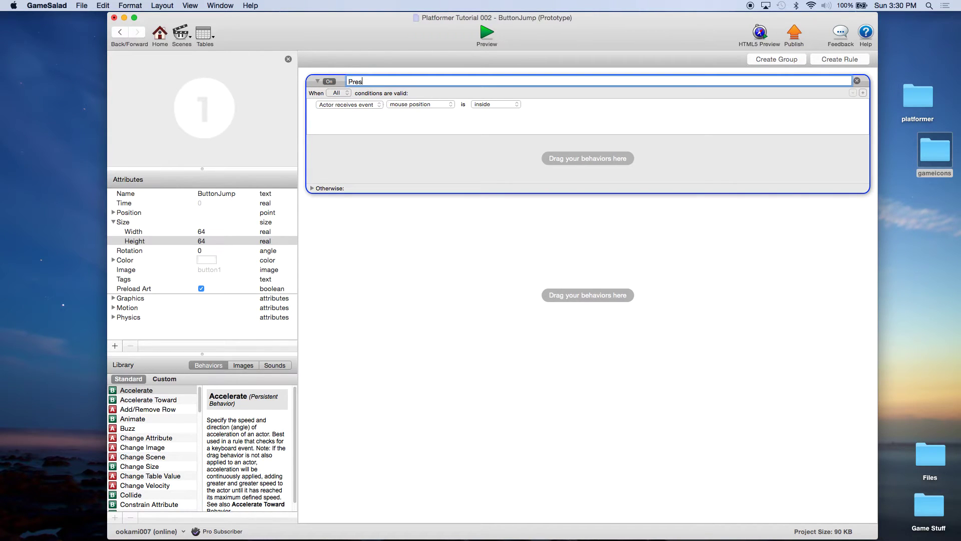
type("sed")
key("Return")
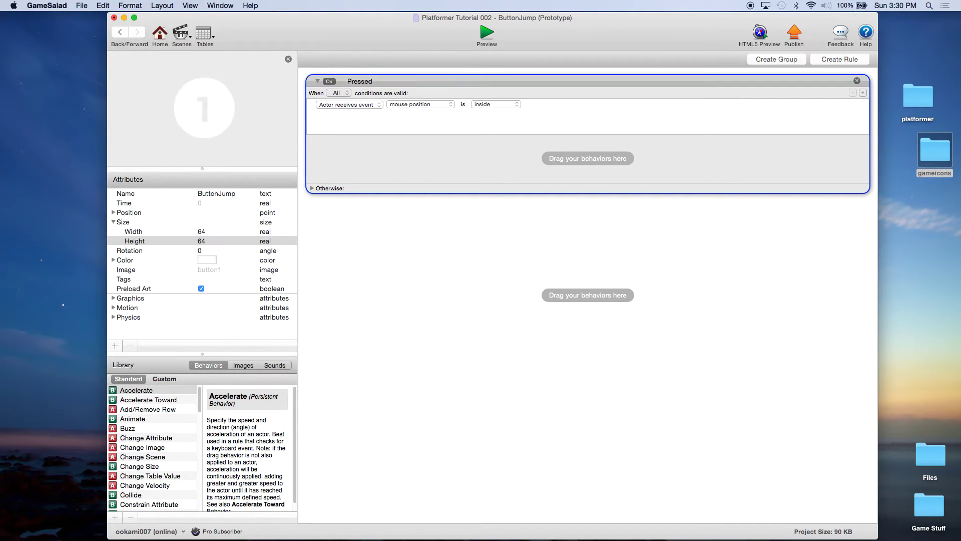
- Give the rule a touch-pressed condition and a second touch-inside condition
left_click(388, 104)
left_click(405, 105)
left_click(863, 92)
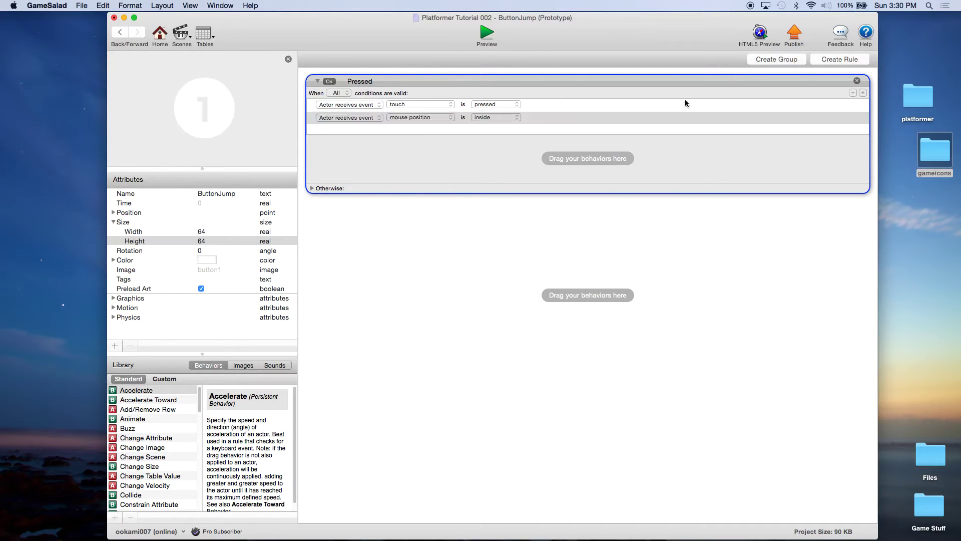
left_click(397, 117)
left_click(407, 126)
left_click(485, 117)
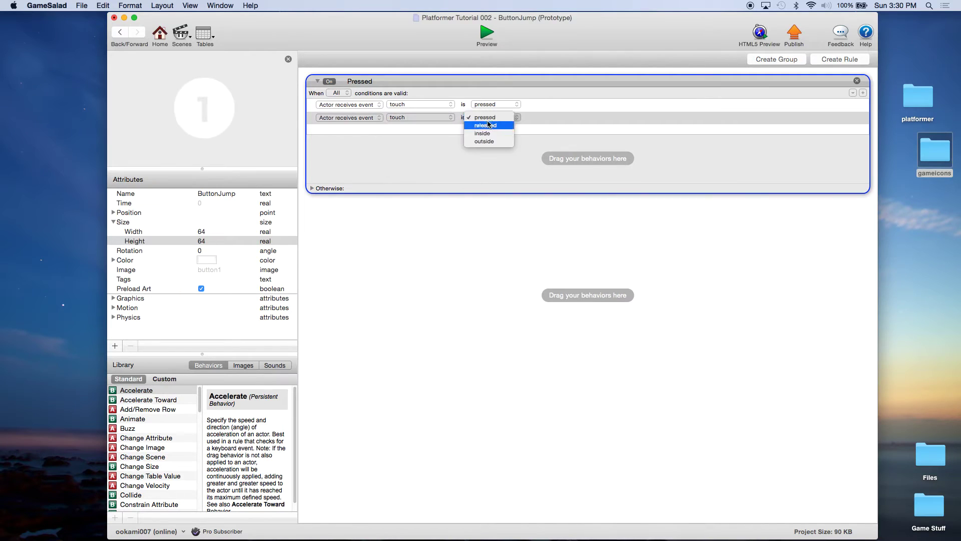
left_click(485, 126)
- Expand the rule's Otherwise section and add a Change Attribute behavior to the rule
left_click(329, 201)
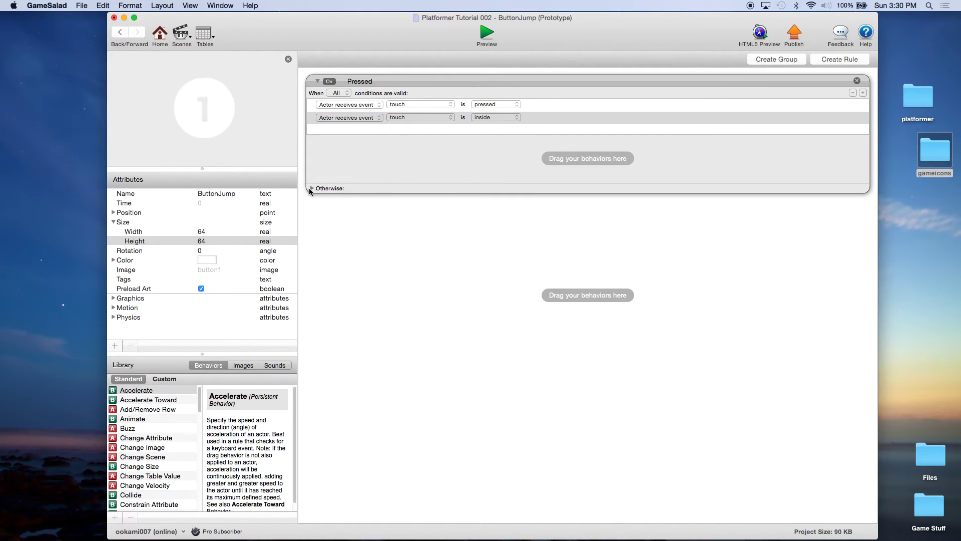
left_click(311, 189)
left_click_drag(145, 439, 441, 176)
- Make the Change Attribute behavior set game.buttonJump to true
left_click(453, 162)
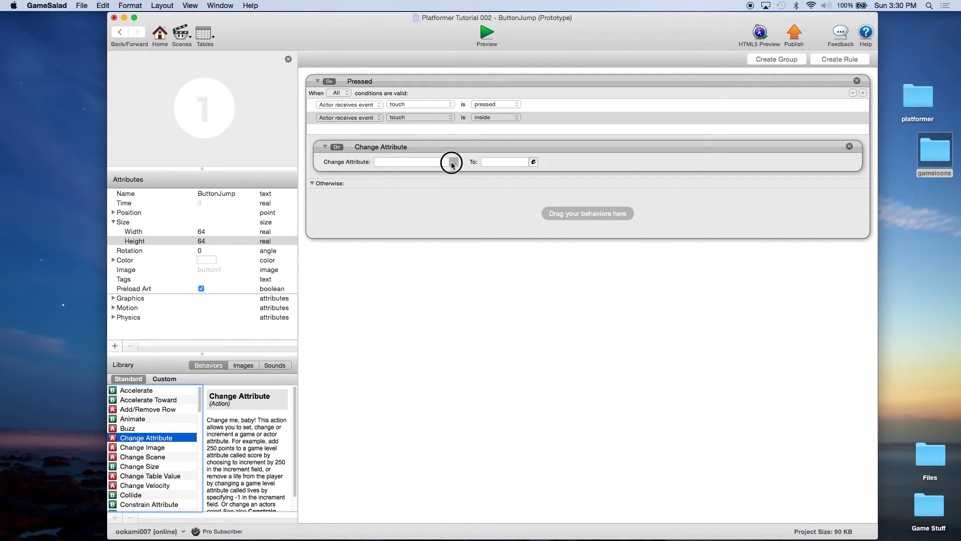
left_click(471, 173)
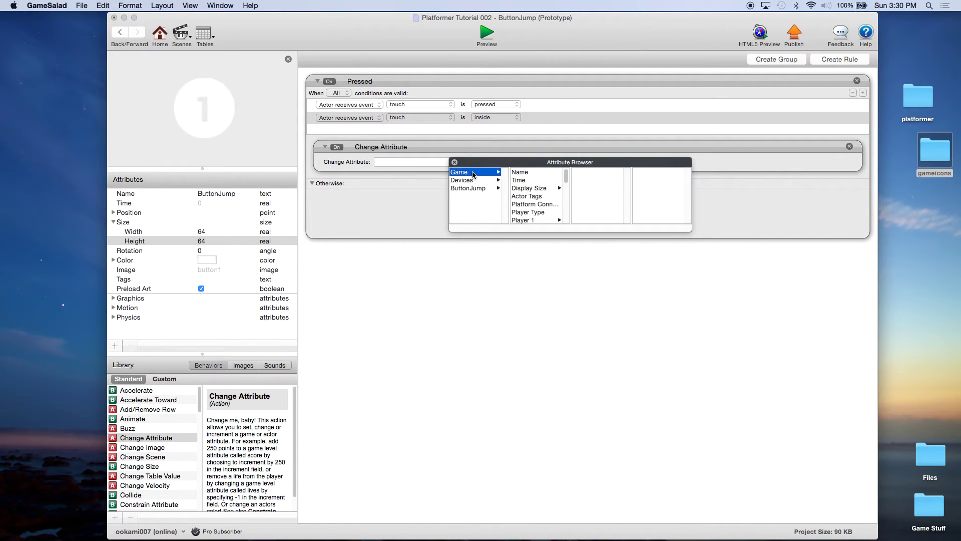
scroll(533, 197, "down", 5)
scroll(535, 205, "down", 1)
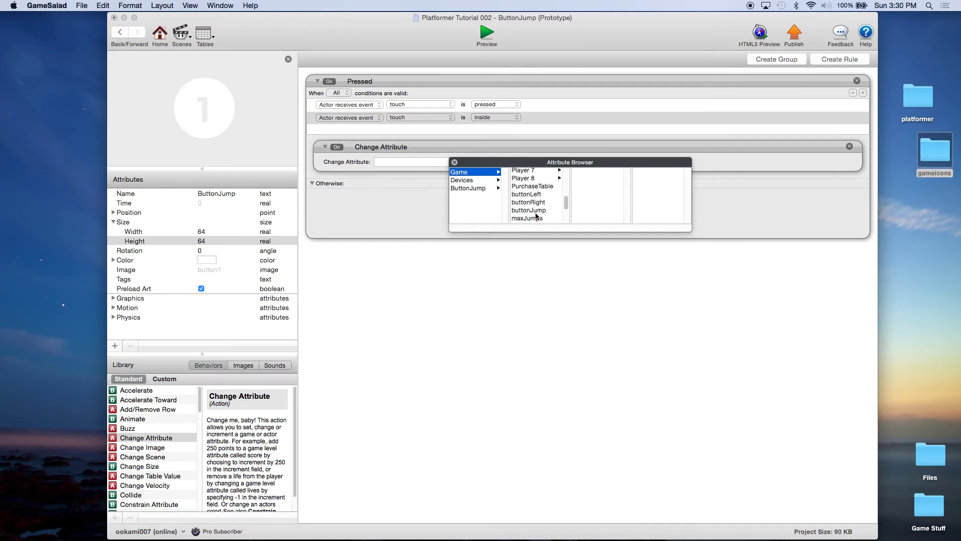
double_click(535, 210)
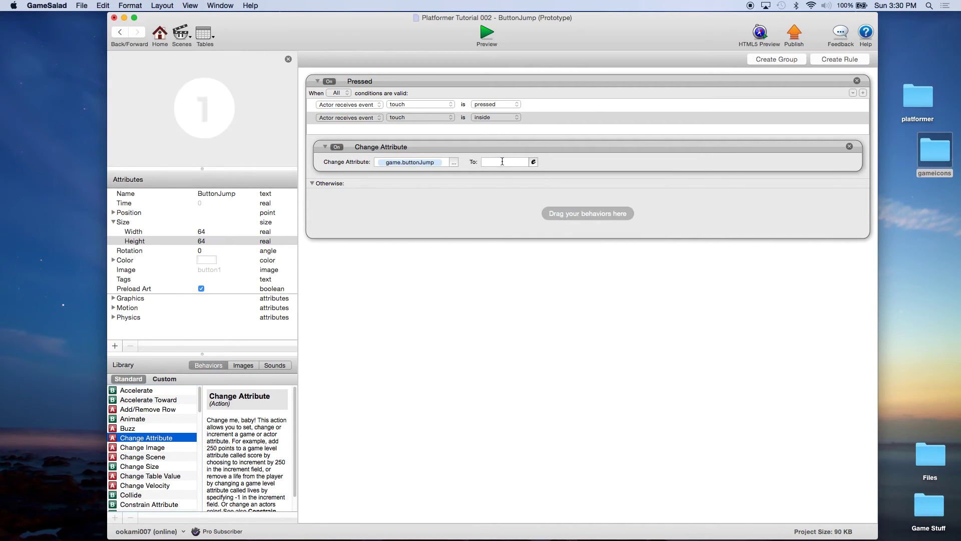
type("true")
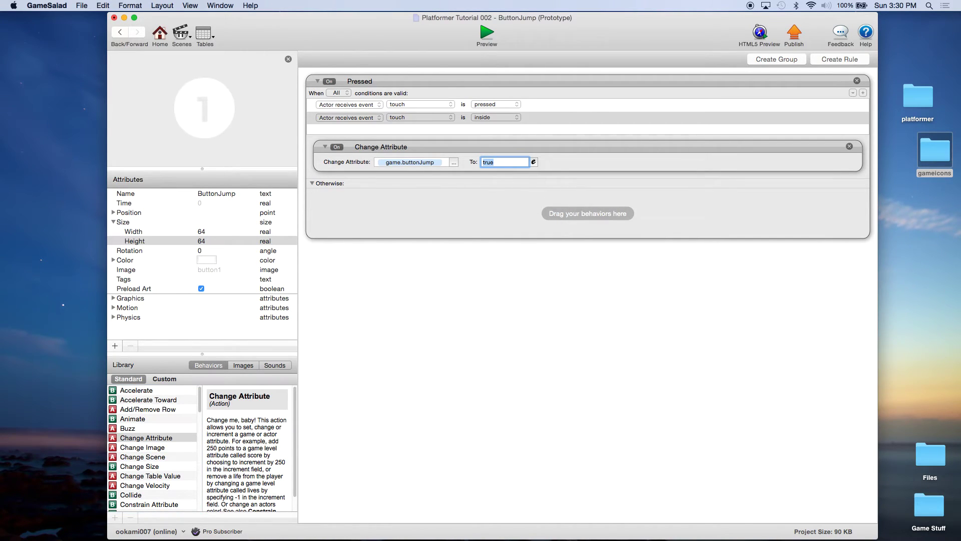
left_click(552, 149)
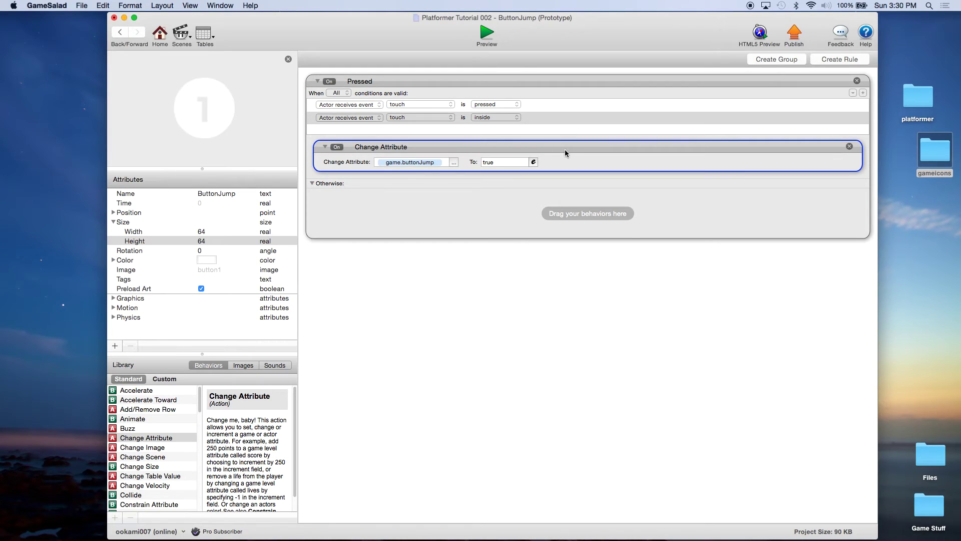
- Copy the behavior into Otherwise and change its value to false
left_click_drag(567, 145, 570, 206, "alt")
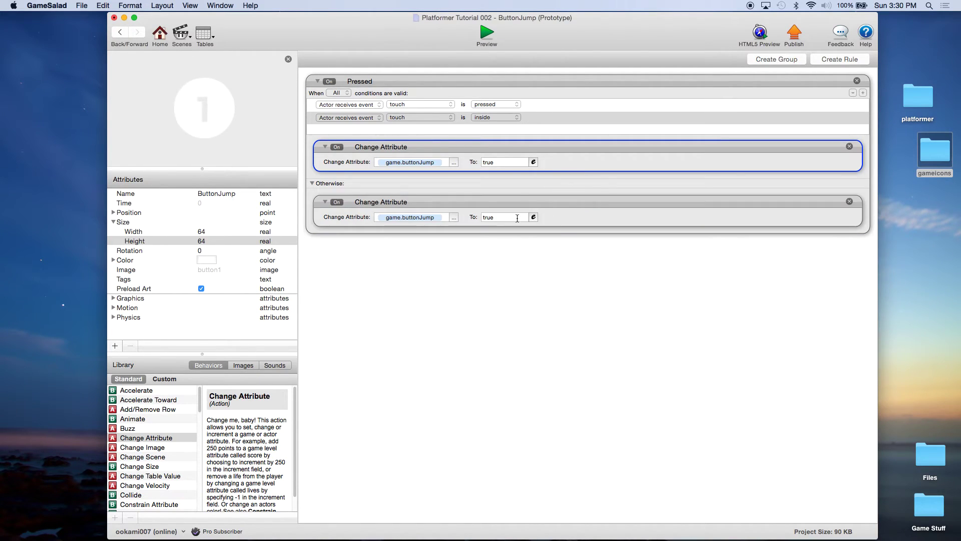
left_click(494, 219)
type("false")
key("super+a")
left_click(532, 284)
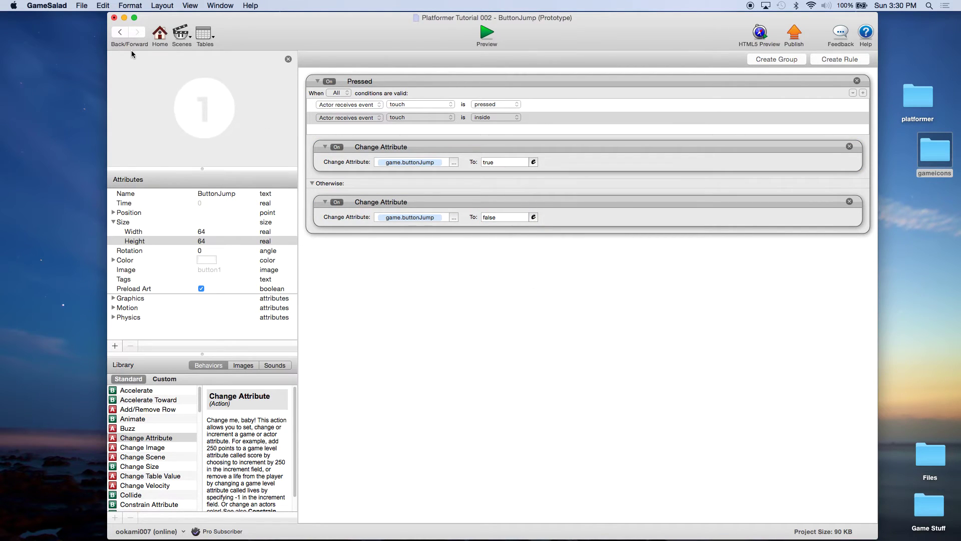
- Save the project, go Home, and open Initial Scene from the Scenes list
left_click(83, 6)
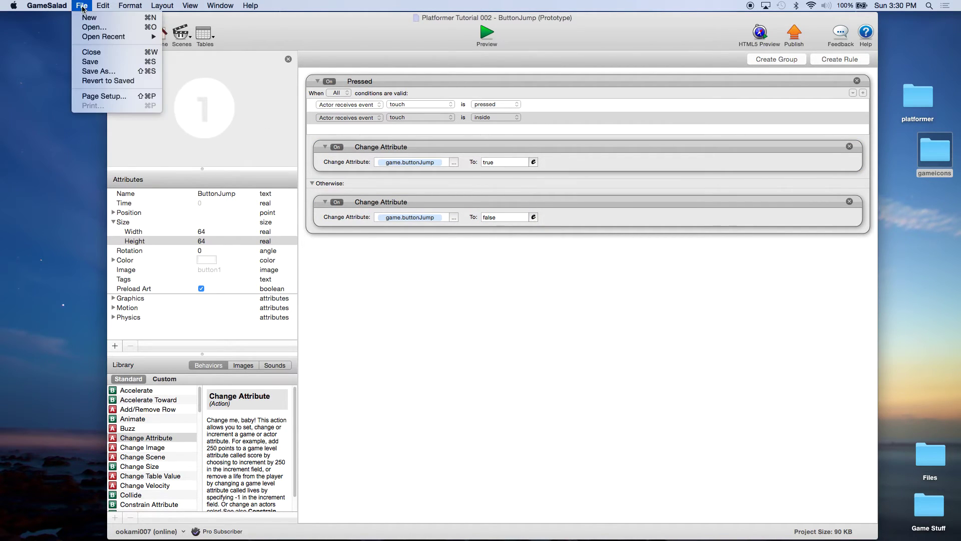
left_click(91, 61)
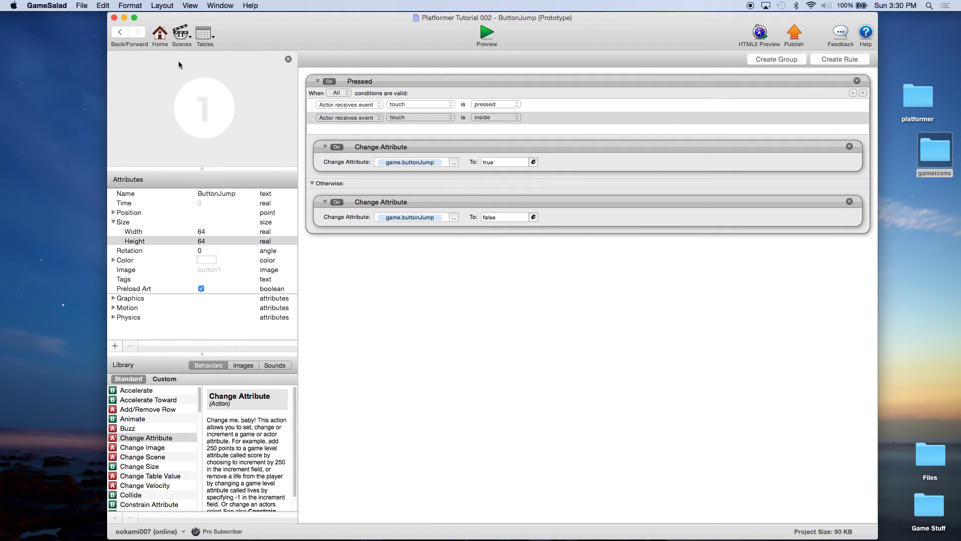
left_click(160, 33)
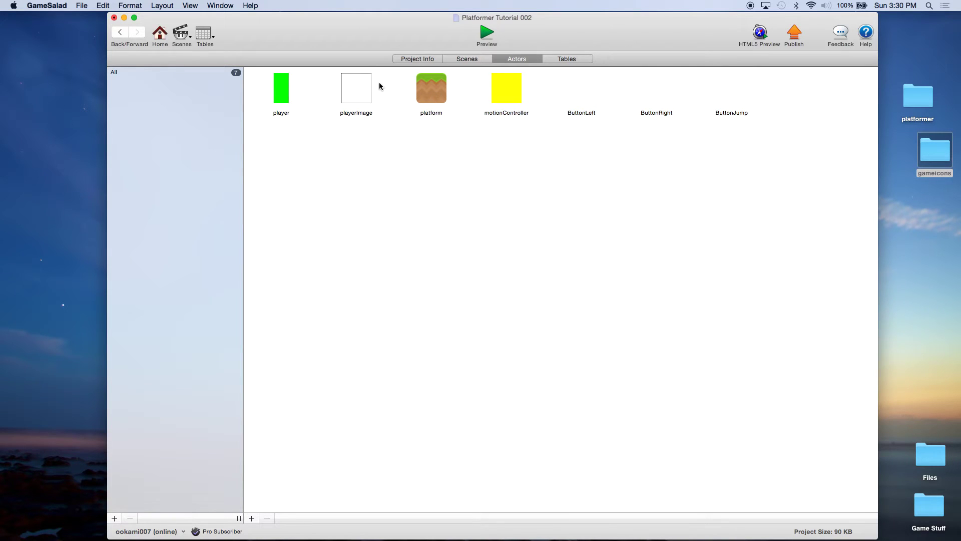
left_click(468, 59)
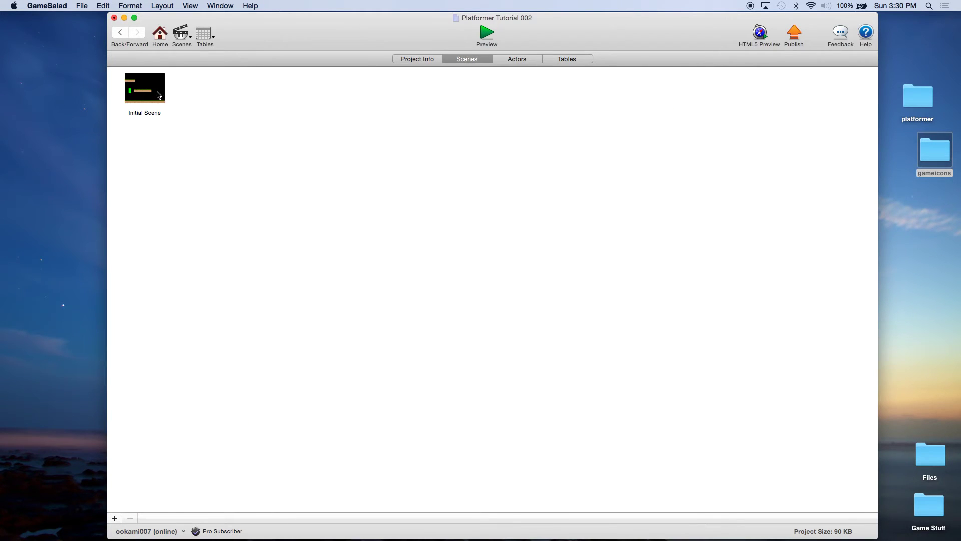
double_click(158, 95)
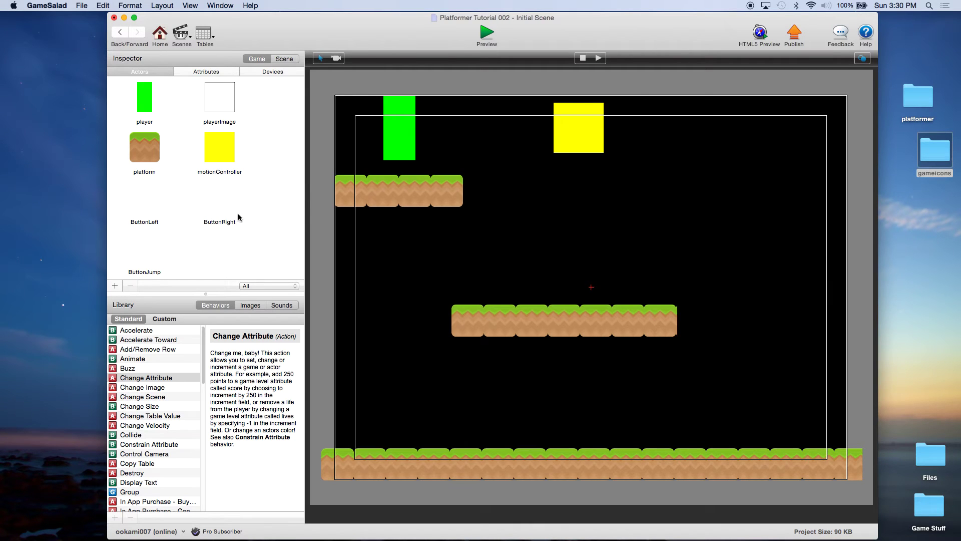
- Drop ButtonLeft and ButtonRight at the stage's bottom-left and ButtonJump at the bottom-right
left_click(150, 202)
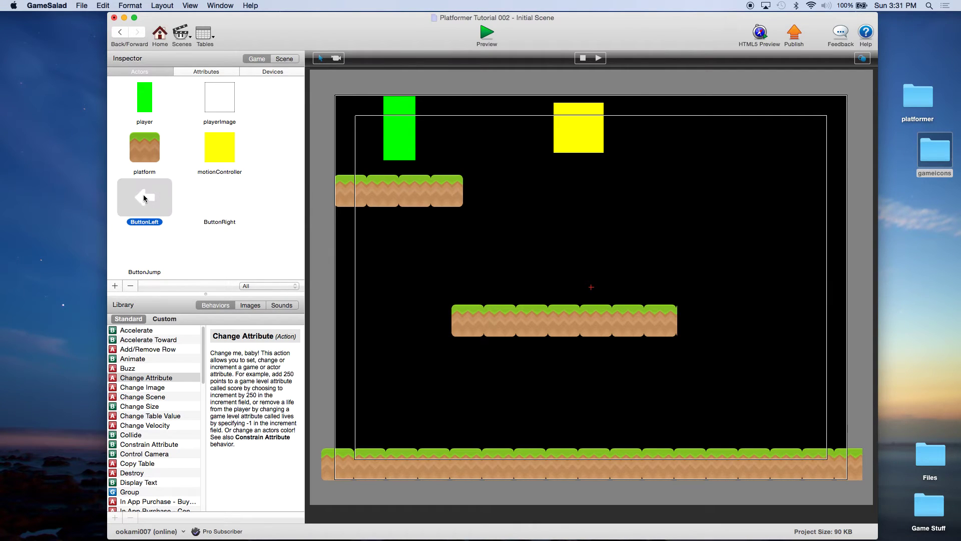
left_click_drag(144, 197, 369, 452)
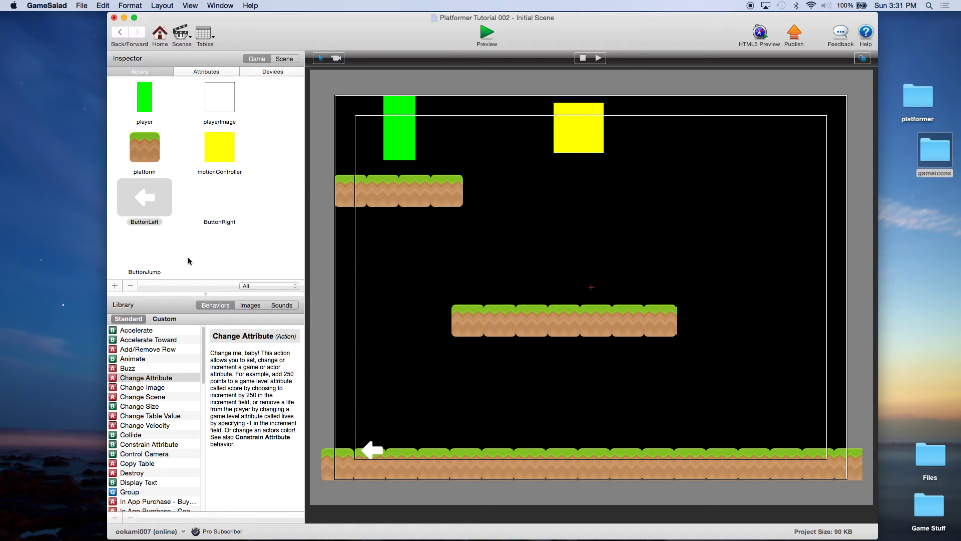
left_click_drag(215, 206, 425, 450)
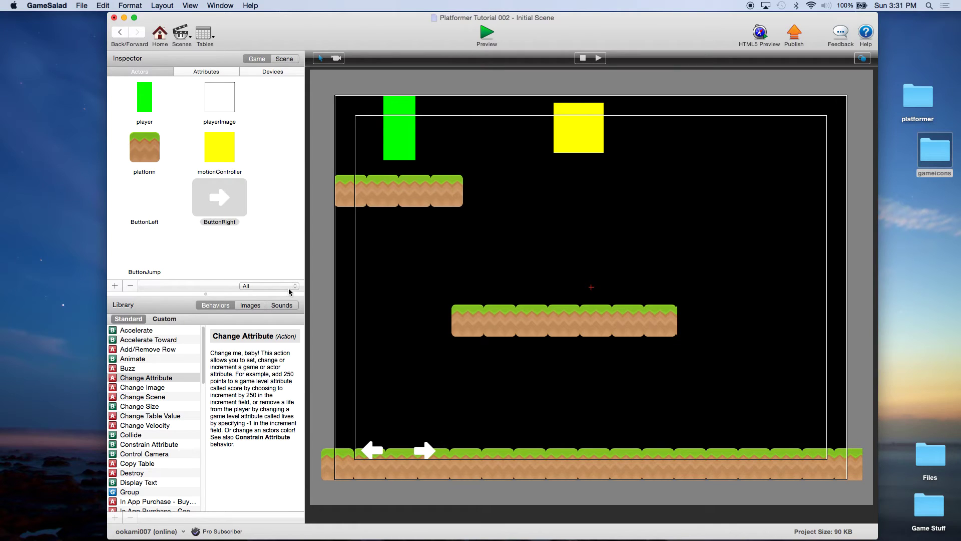
left_click_drag(145, 250, 821, 455)
- Resize ButtonJump to 128 by 128
double_click(145, 247)
left_click(220, 231)
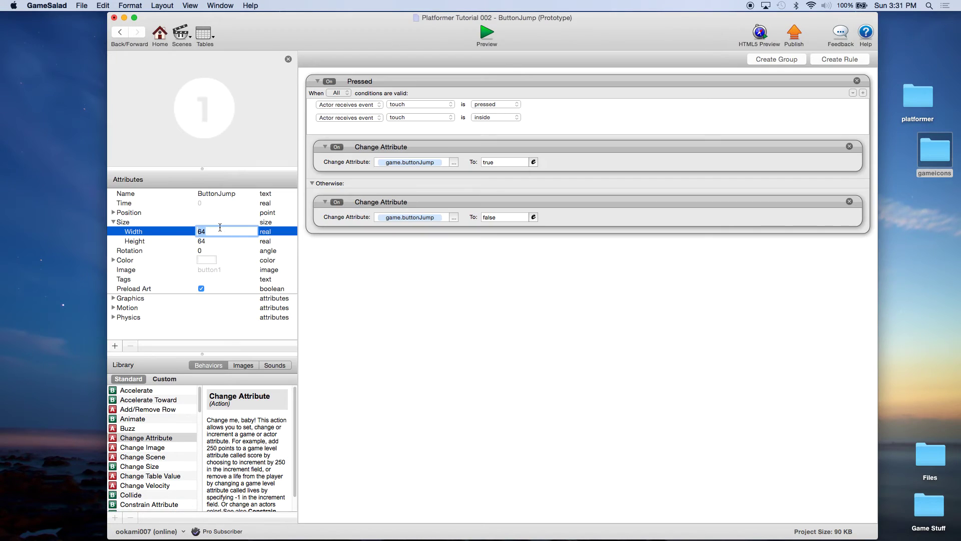
type("128")
key("Tab")
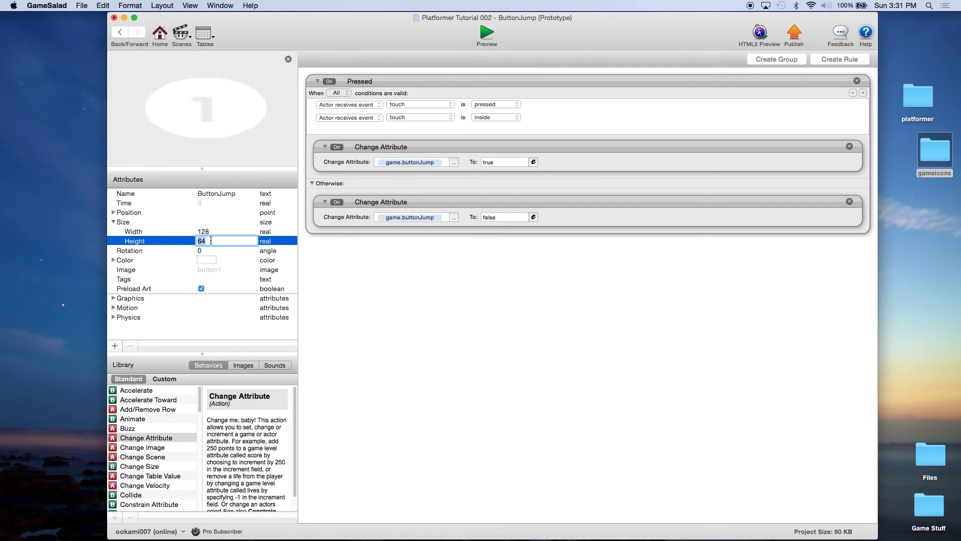
left_click(205, 232)
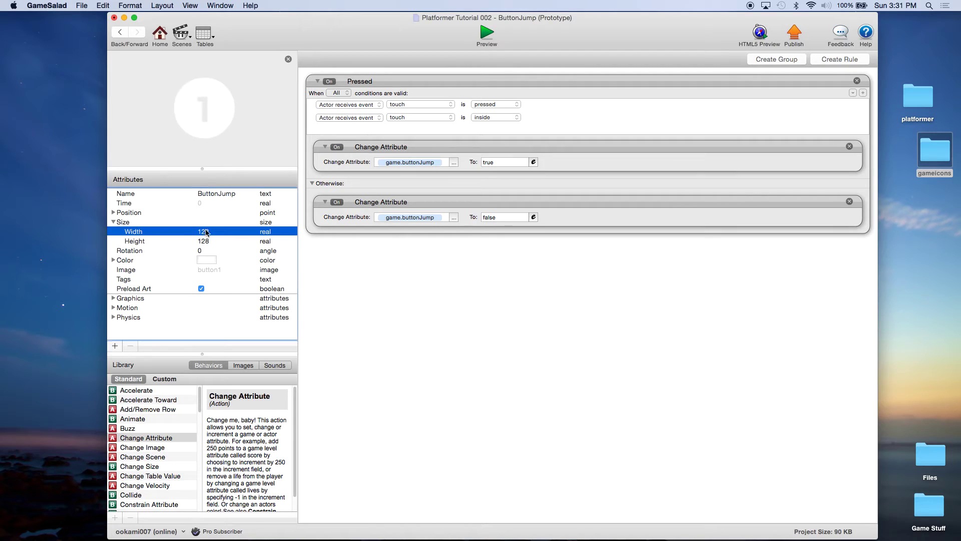
- Resize ButtonRight to 128 by 128
left_click(160, 32)
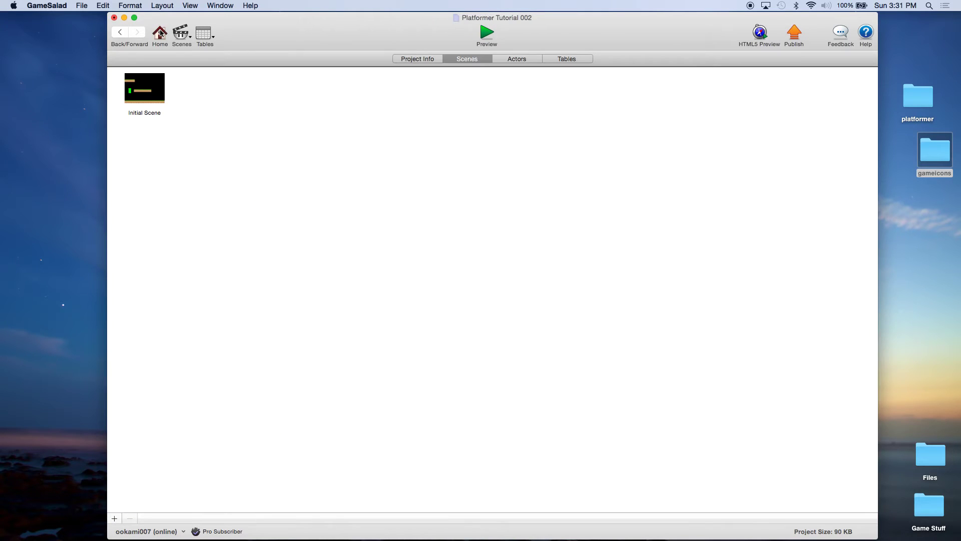
left_click(524, 61)
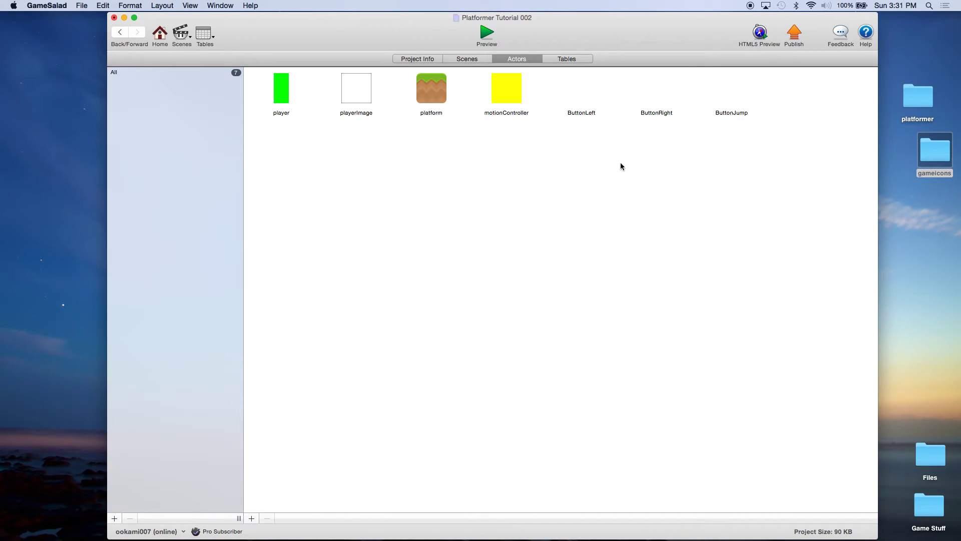
double_click(655, 112)
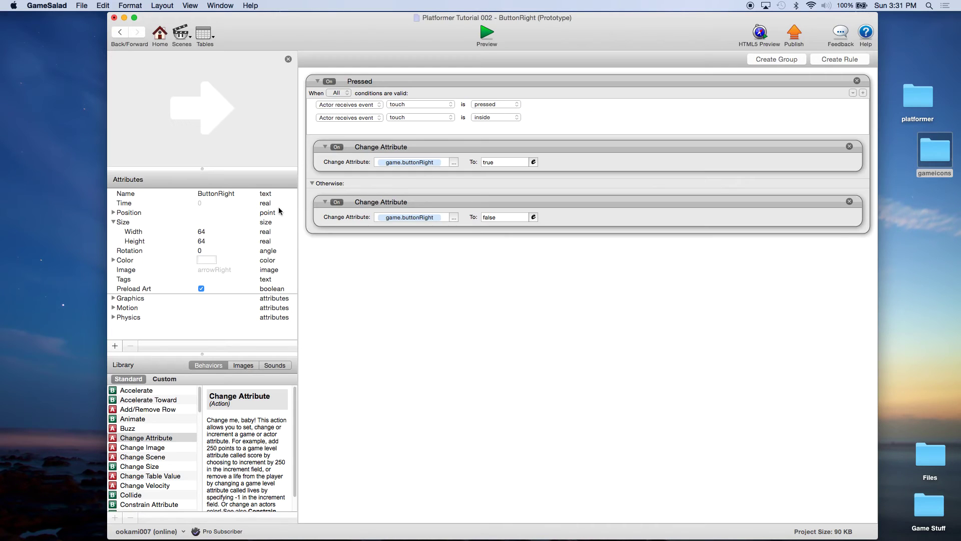
left_click(207, 236)
left_click(207, 236)
type("1")
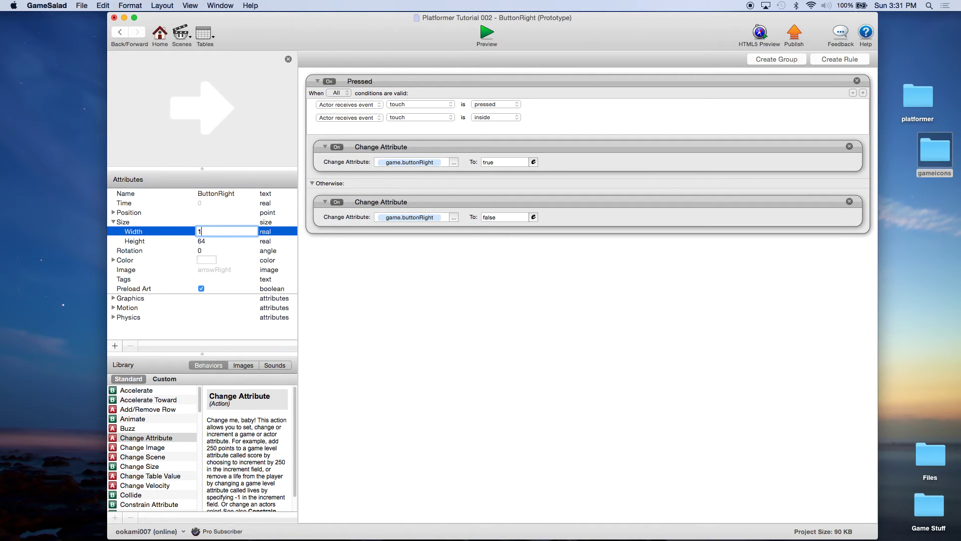
type("28")
left_click(203, 239)
left_click(204, 240)
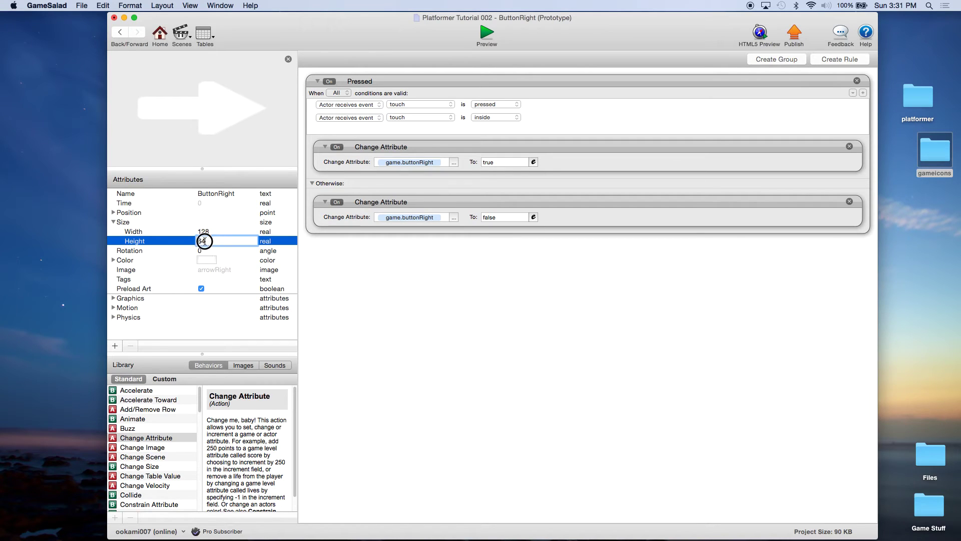
type("128")
left_click(209, 232)
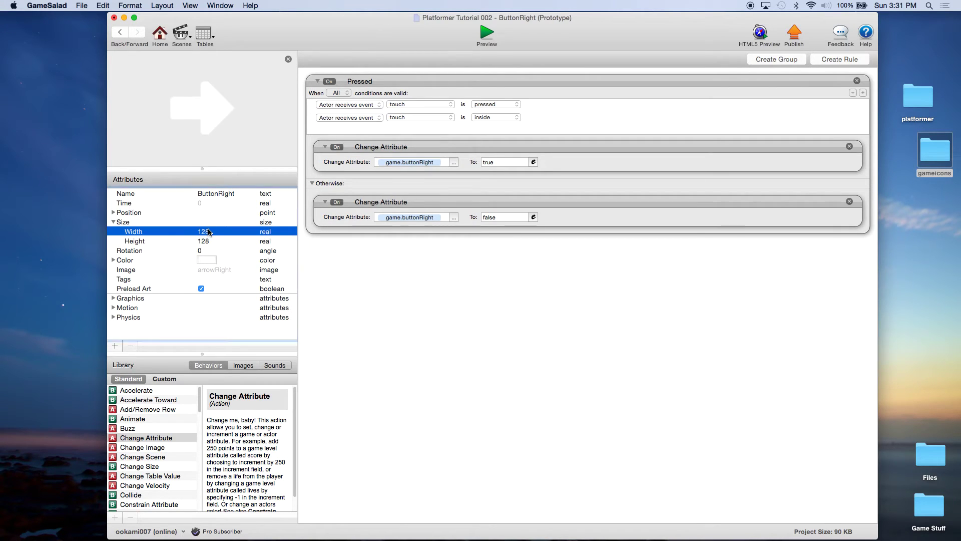
- Resize ButtonLeft to 128 by 128 and return to the actor list
left_click(162, 37)
left_click(580, 102)
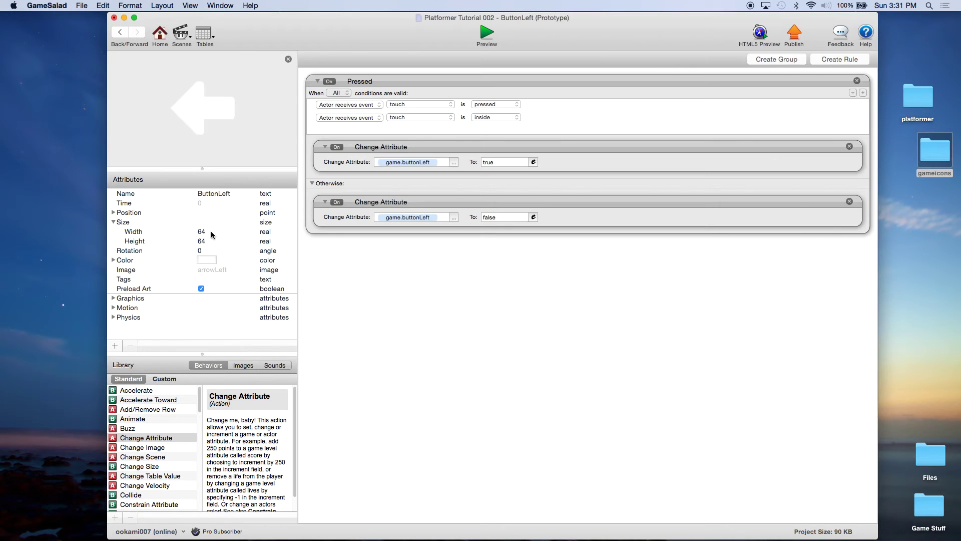
double_click(211, 232)
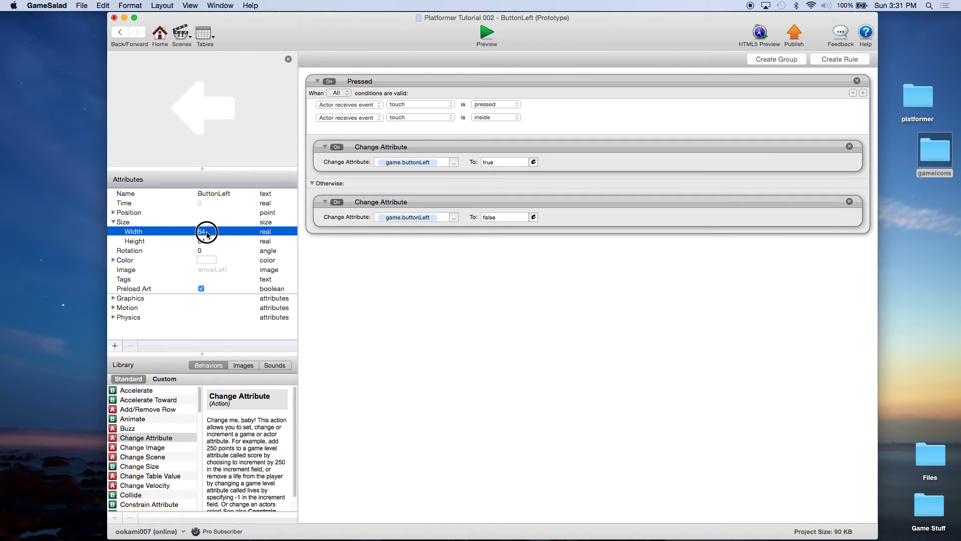
type("12")
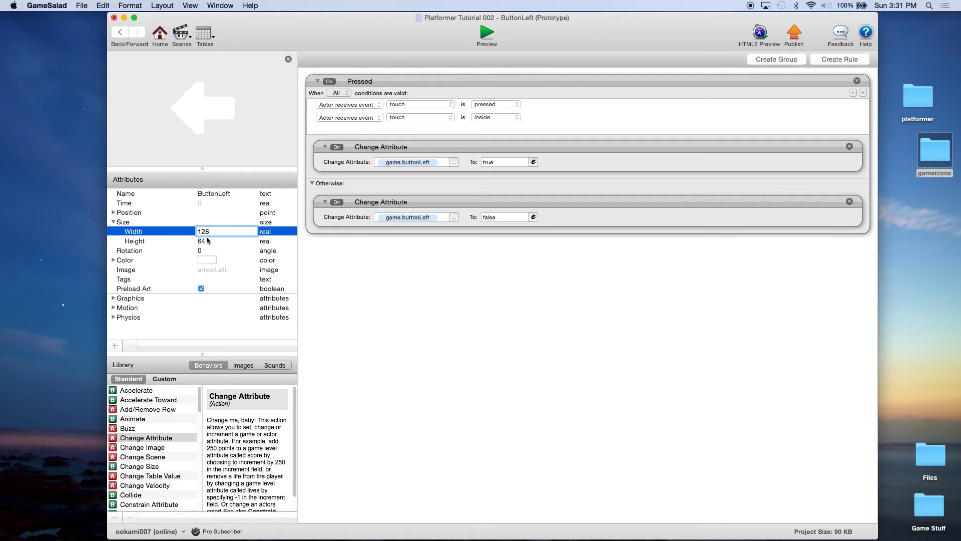
type("8")
key("Return")
double_click(203, 242)
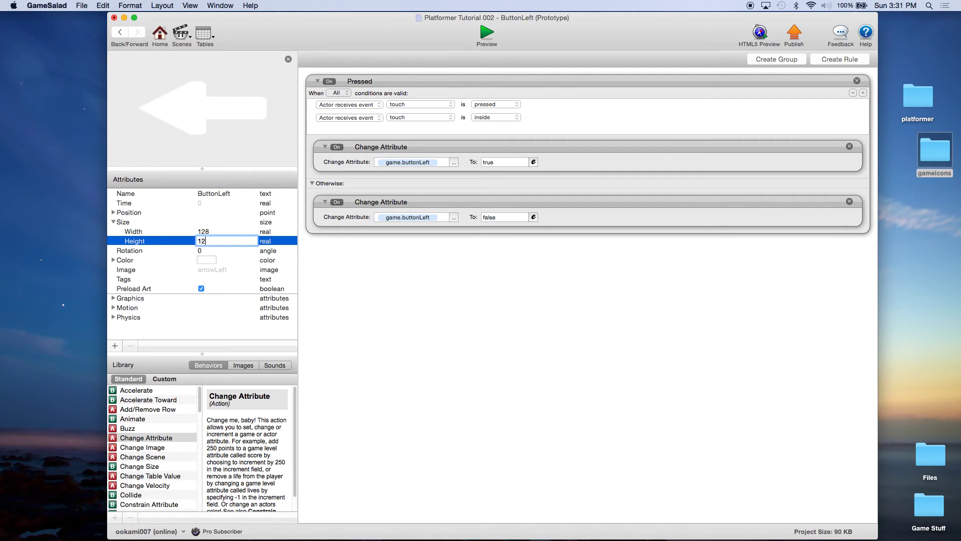
left_click(209, 231)
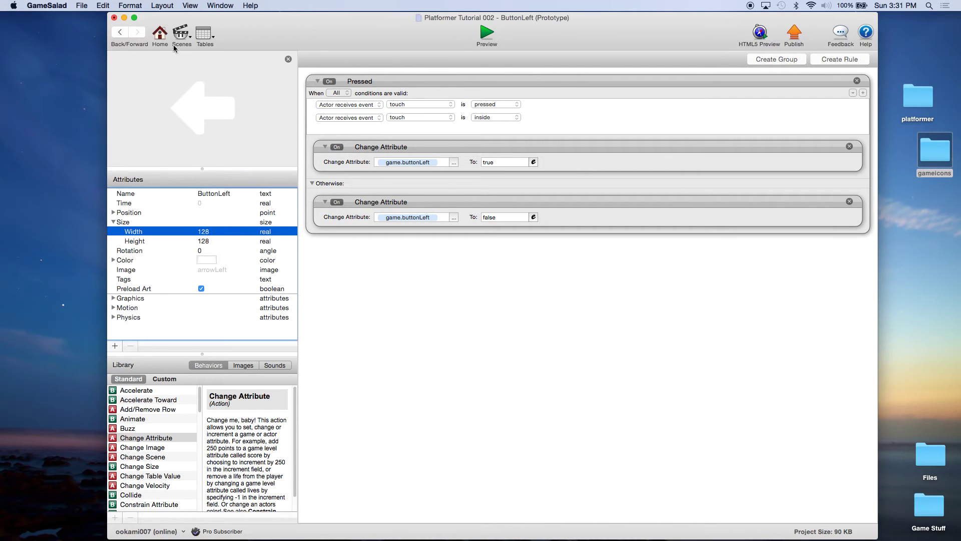
left_click(161, 39)
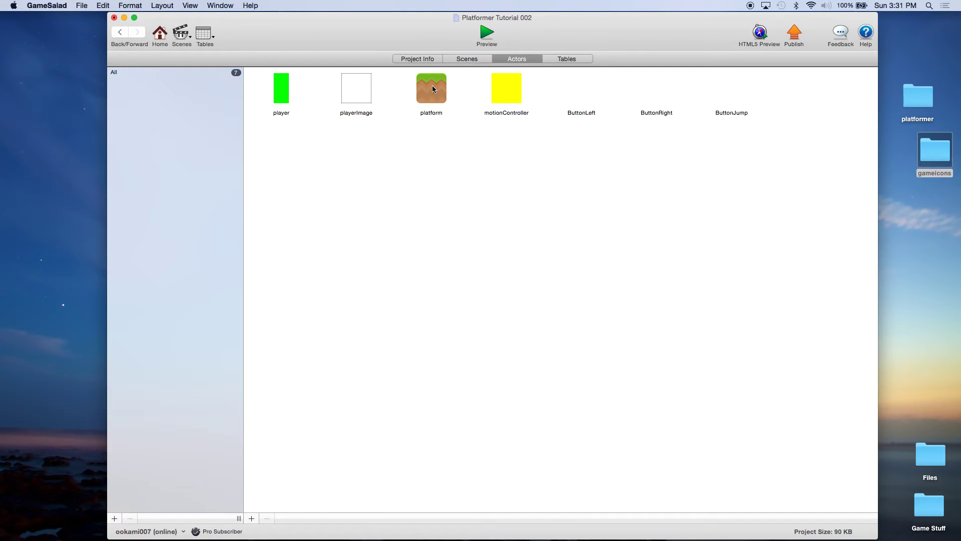
- Reopen Initial Scene, shift the right-arrow button slightly, and save the project
left_click(467, 59)
double_click(156, 93)
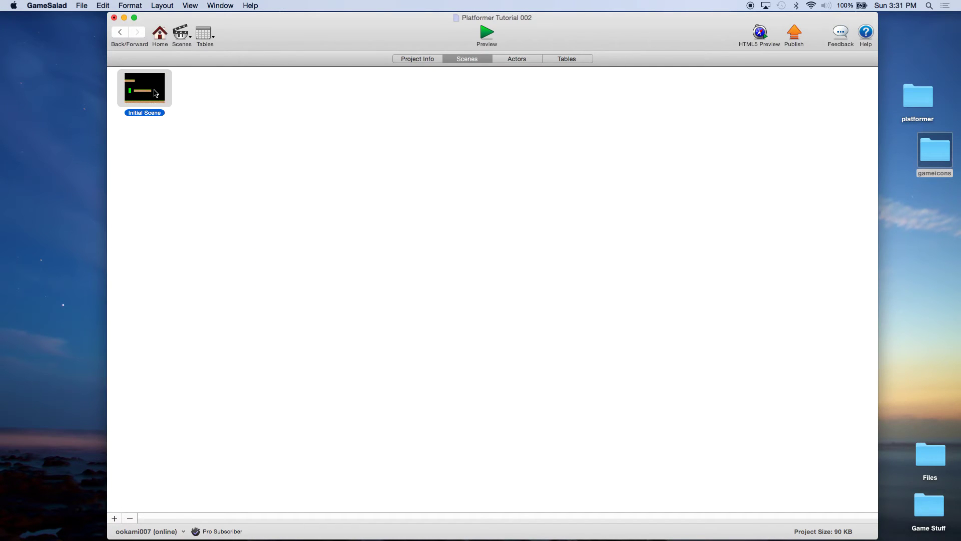
left_click_drag(421, 457, 435, 448)
left_click(812, 445)
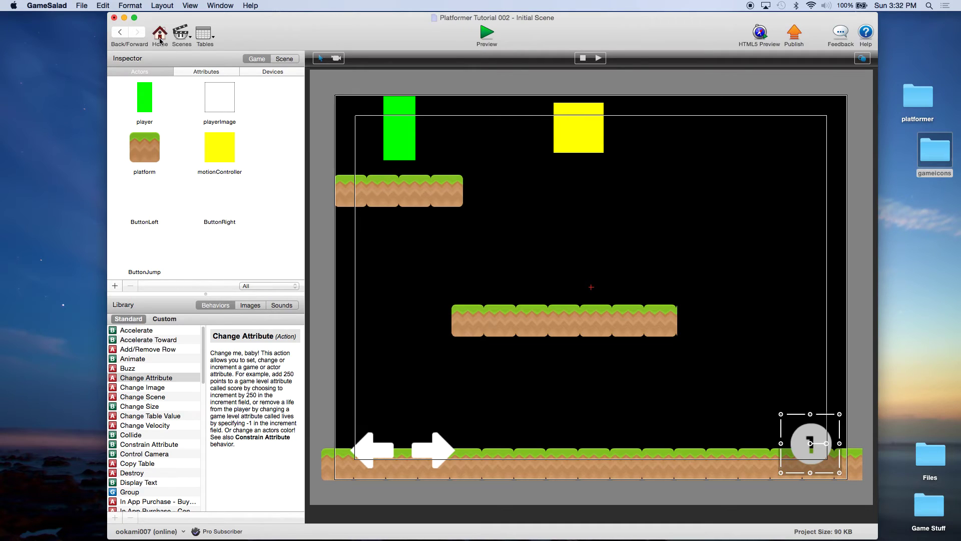
left_click(87, 7)
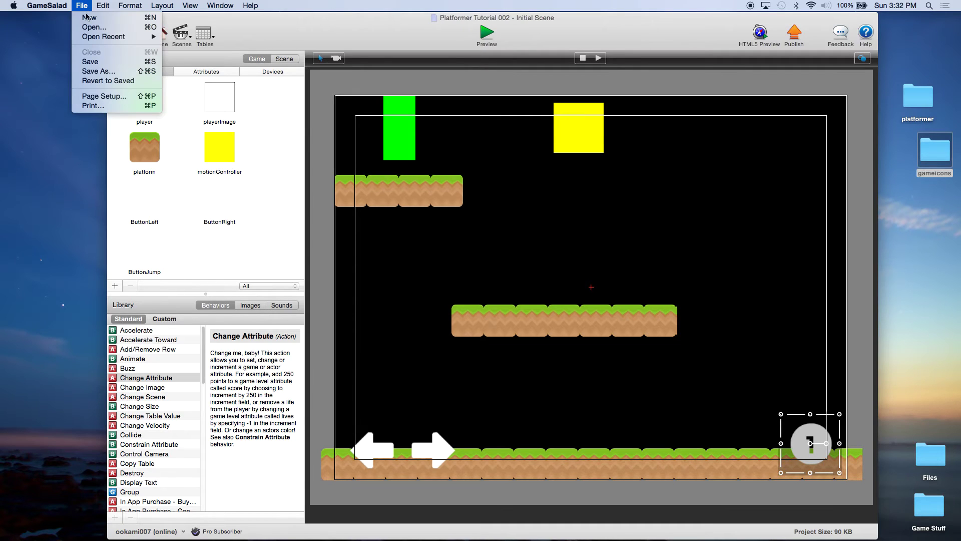
left_click(100, 61)
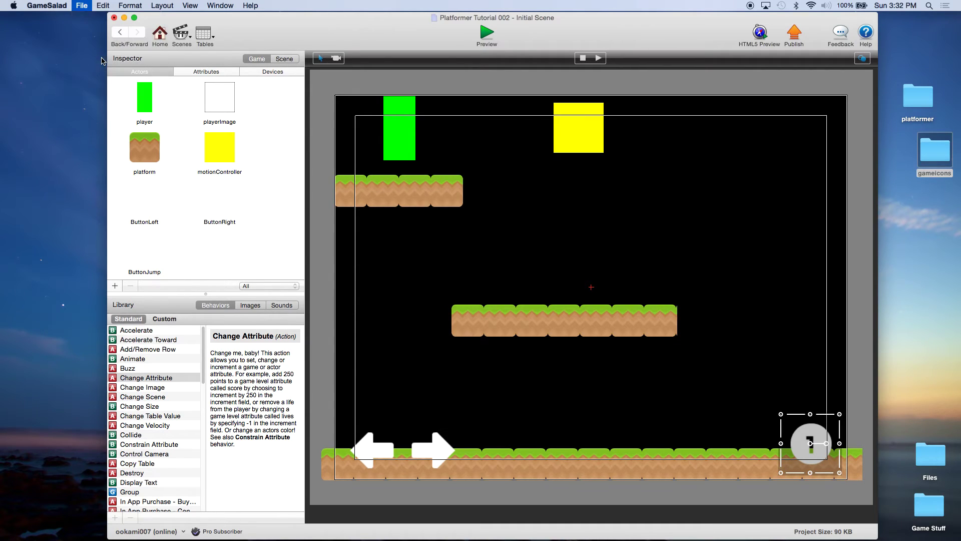
- Start a preview and move the player left and right with the arrow keys
left_click(488, 35)
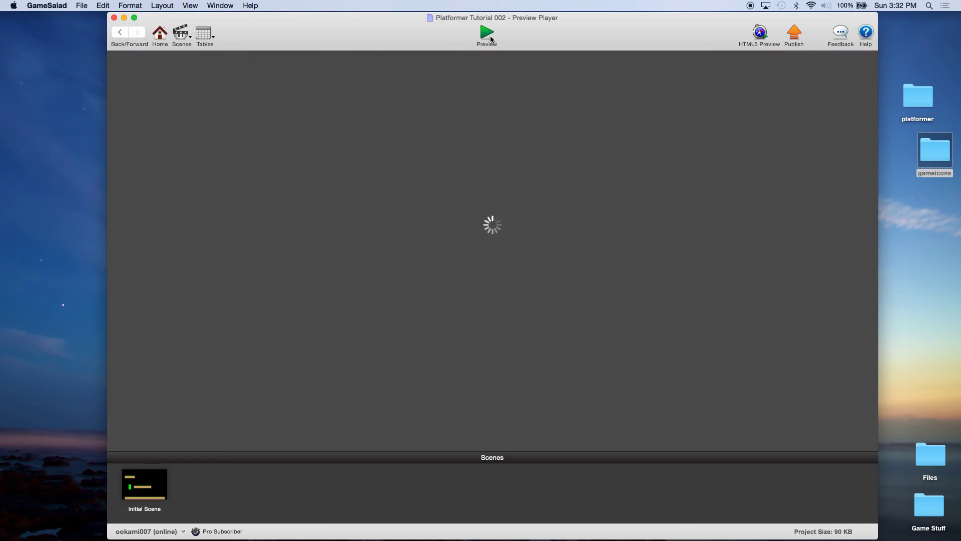
key("Right")
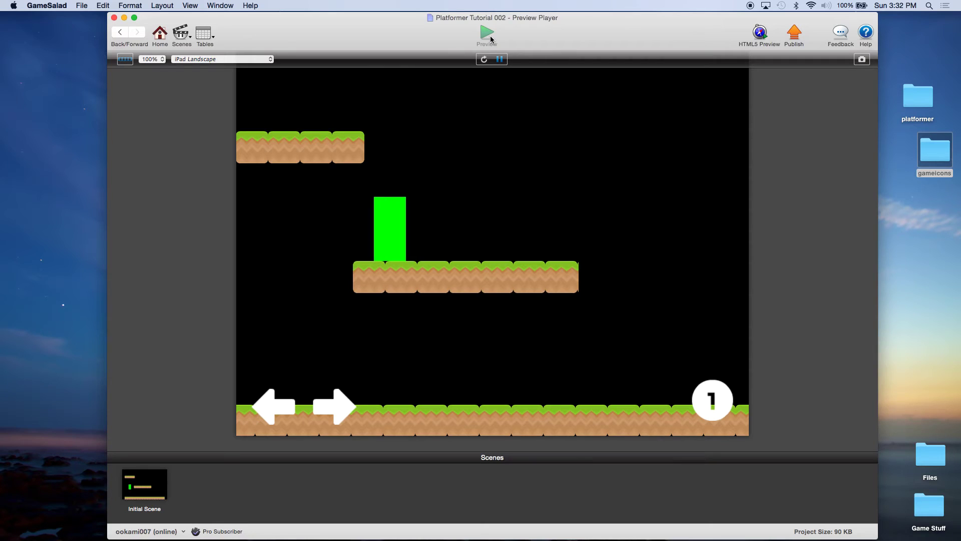
key("Left")
key("Right")
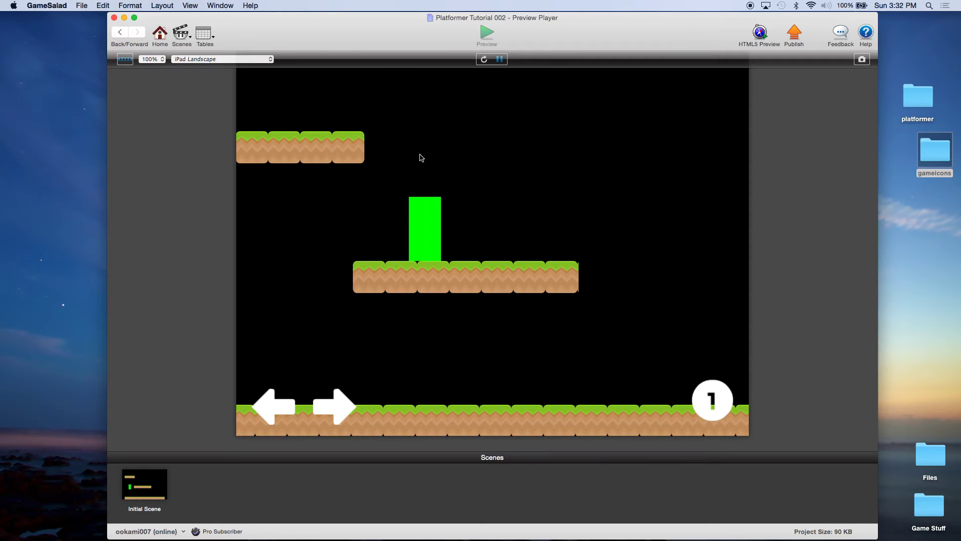
- Move the player with the on-screen arrows, jump four times, then return Home
left_click(334, 411)
left_click(275, 411)
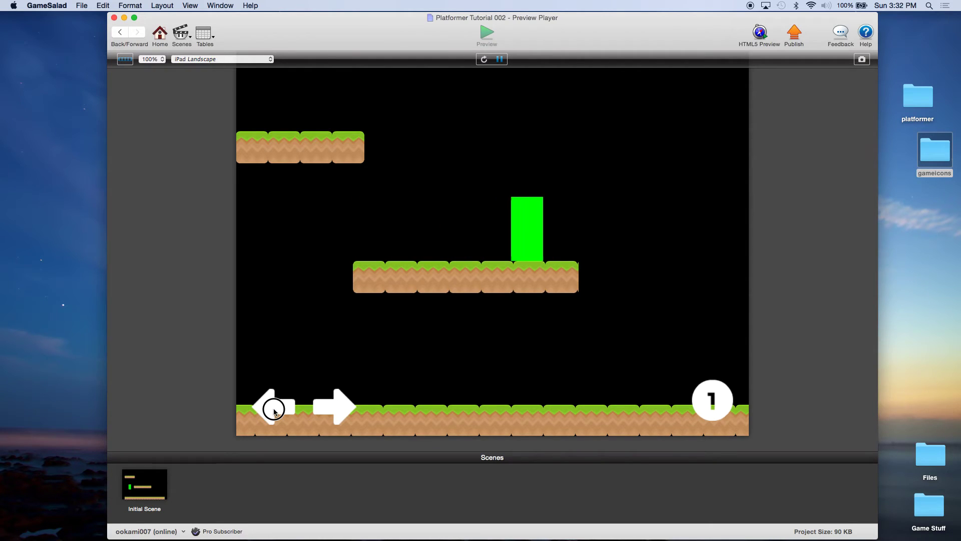
left_click(726, 406)
left_click(726, 407)
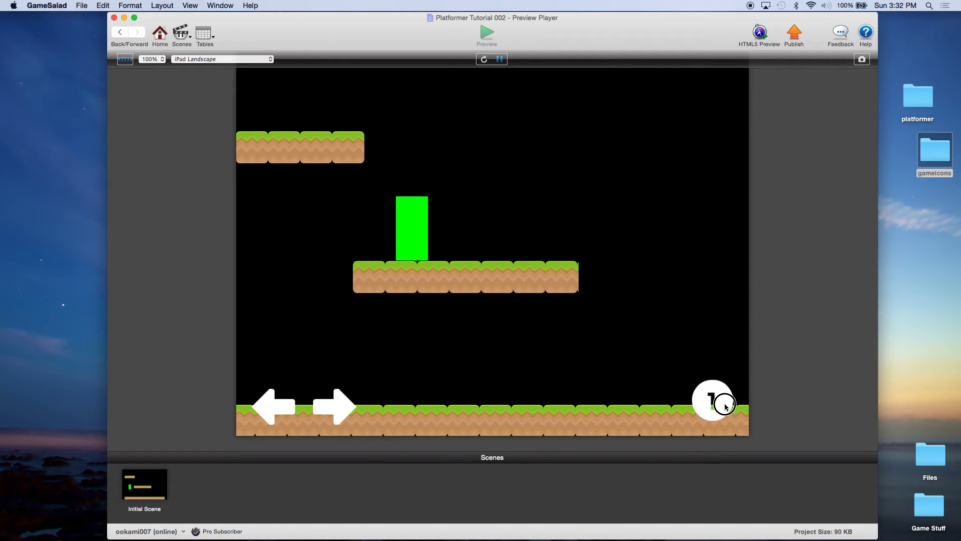
left_click(726, 406)
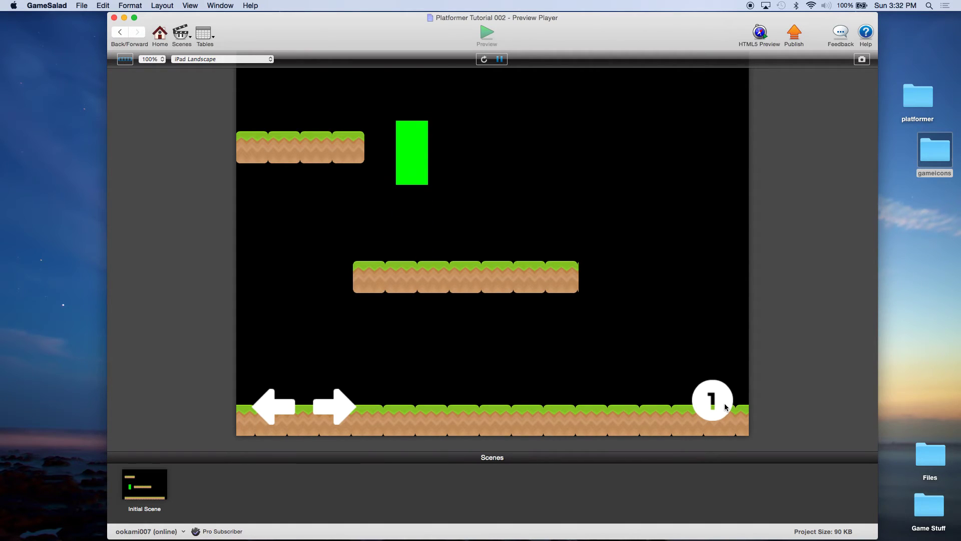
left_click(726, 407)
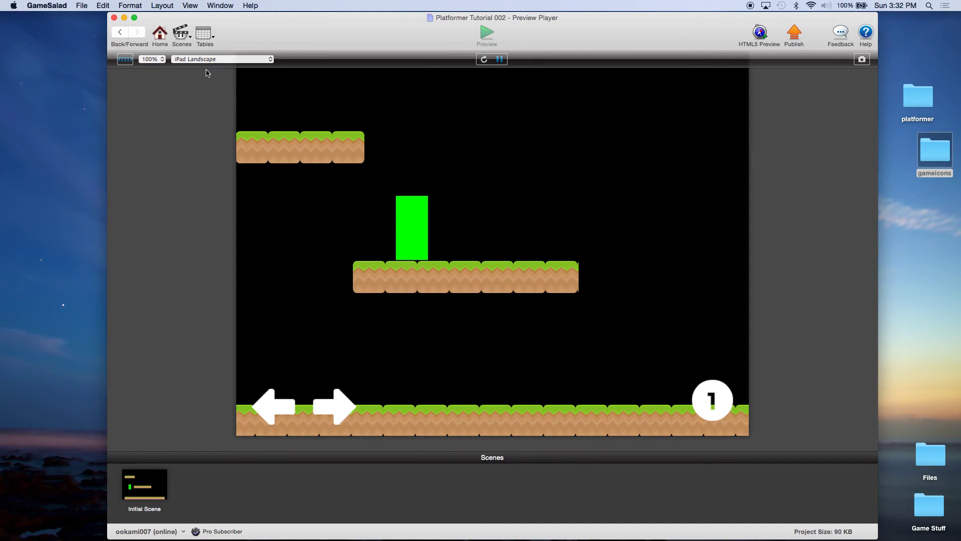
left_click(160, 35)
- Open Initial Scene for editing
left_click(81, 6)
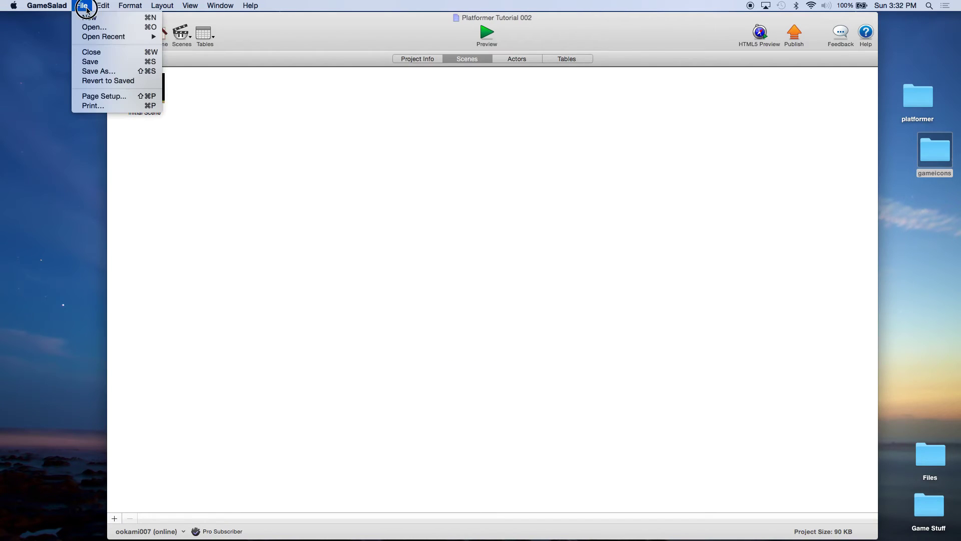
mouse_move(94, 40)
left_click(145, 84)
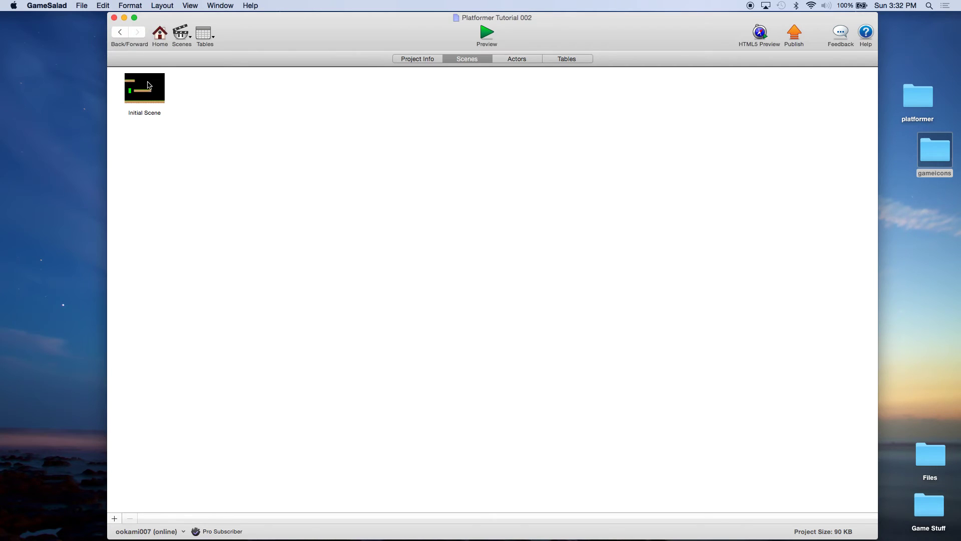
left_click(150, 85)
double_click(149, 85)
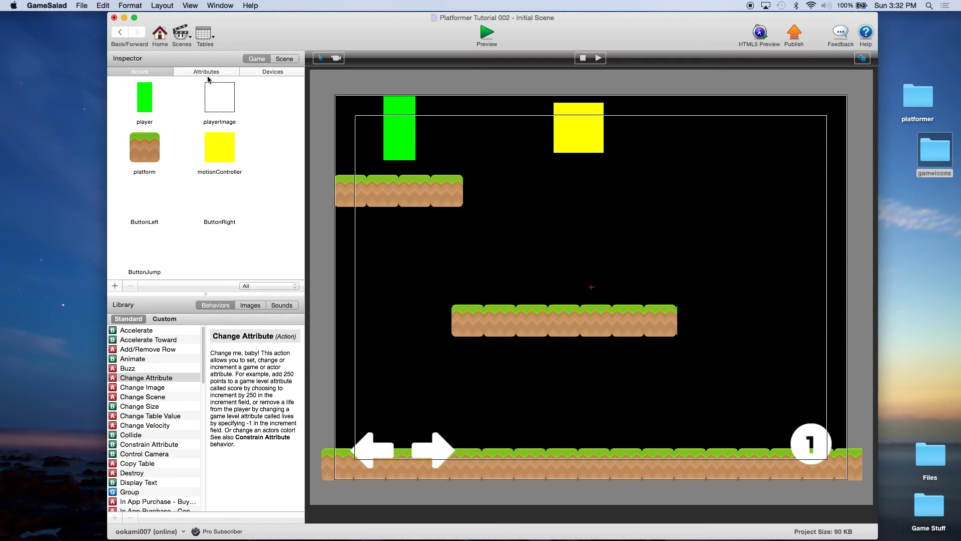
- Set the scene width to 2,048 in the Scene inspector, leaving height at 768
left_click(207, 72)
scroll(211, 192, "down", 3)
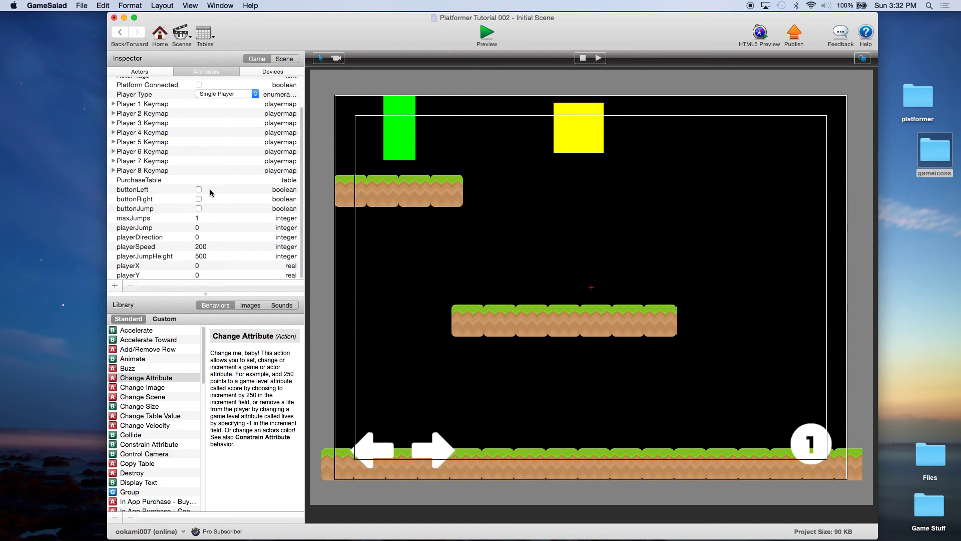
left_click(284, 60)
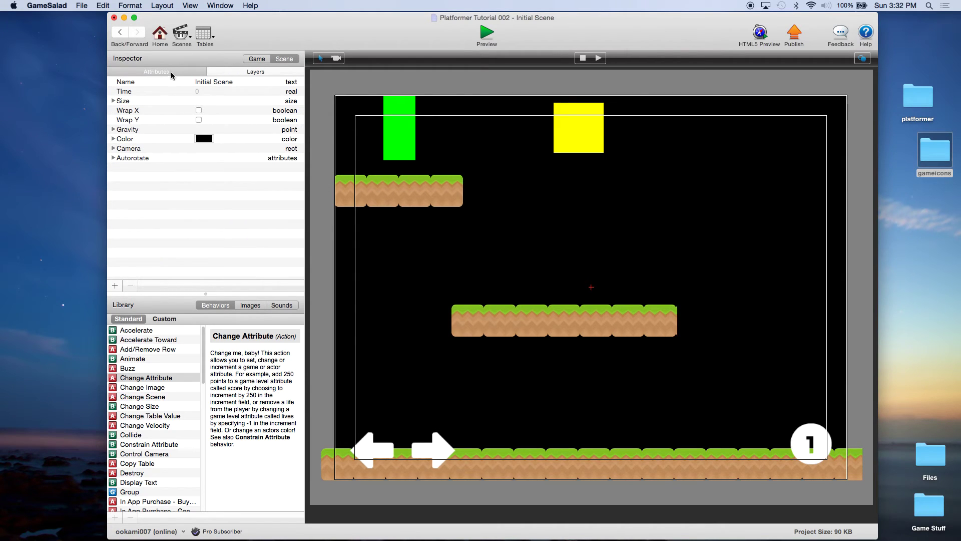
left_click(114, 102)
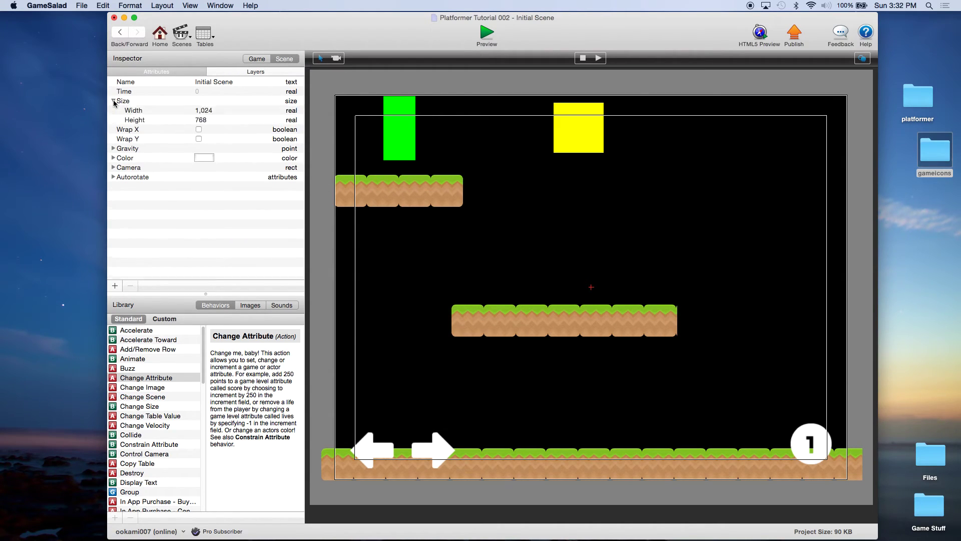
double_click(209, 111)
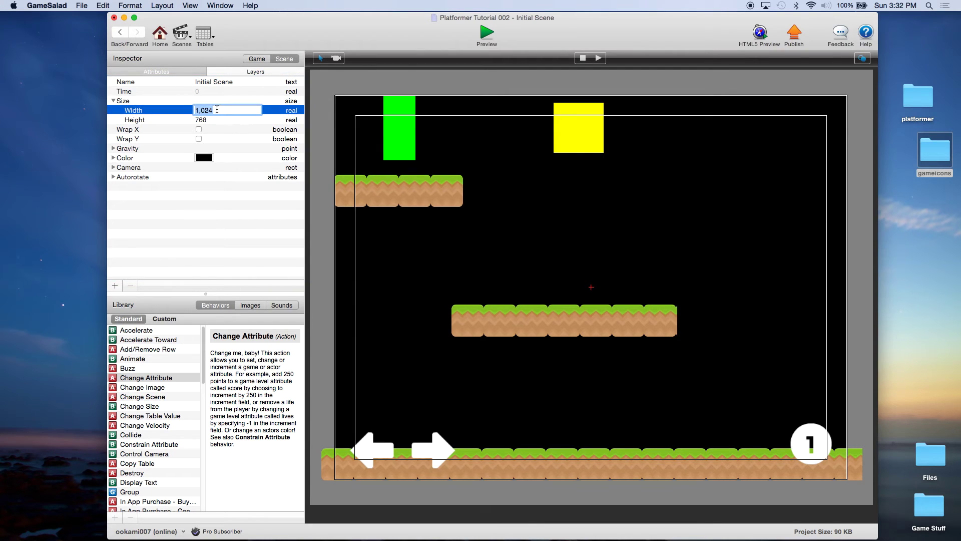
type("2048")
key("Tab")
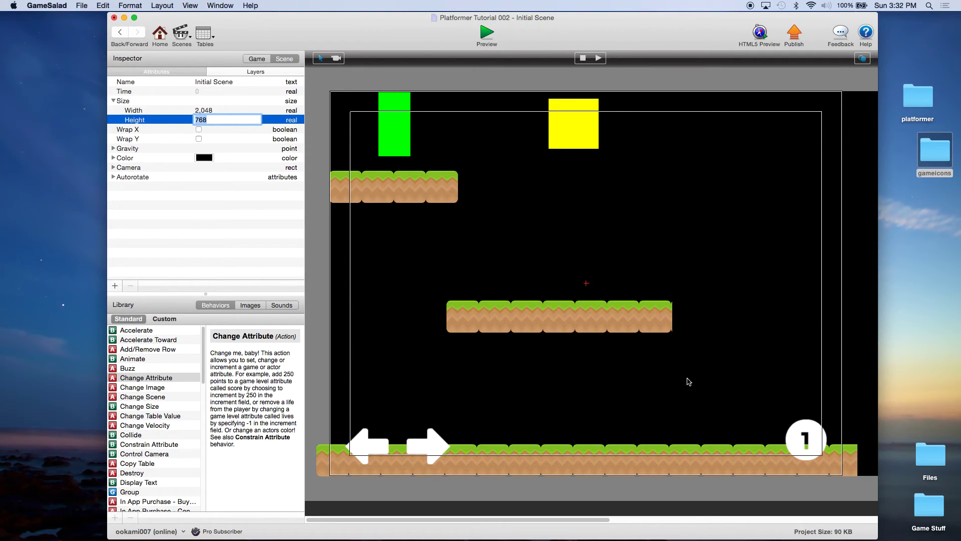
- Stretch the ground strip to span the full widened scene
left_click_drag(515, 519, 770, 518)
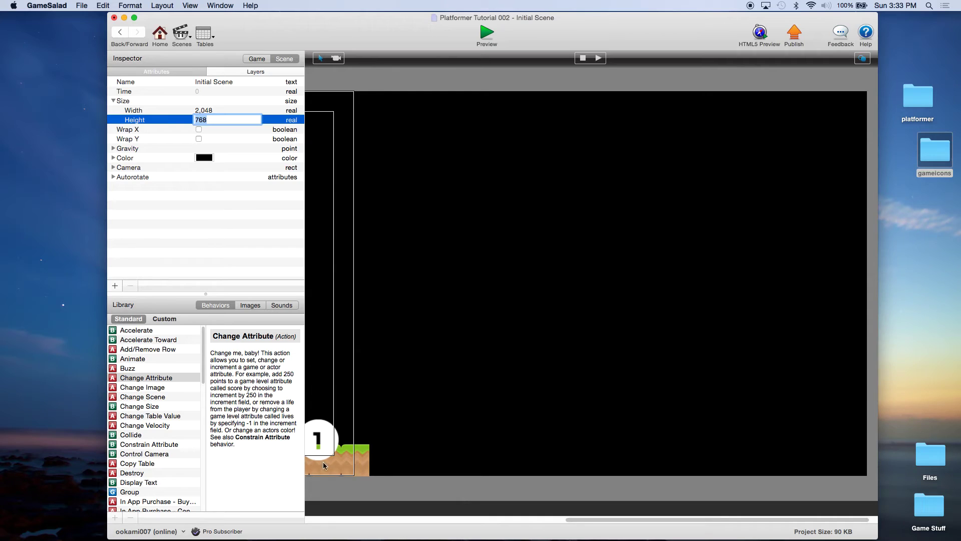
left_click(366, 461)
left_click_drag(369, 463, 872, 469)
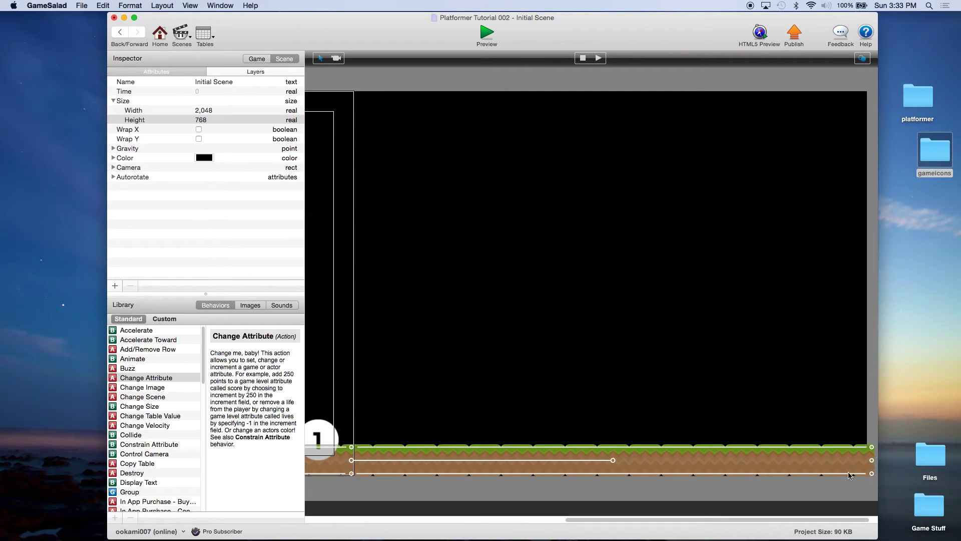
- Add two copies of the middle platform on the right, one low and one higher
left_click_drag(651, 519, 441, 519)
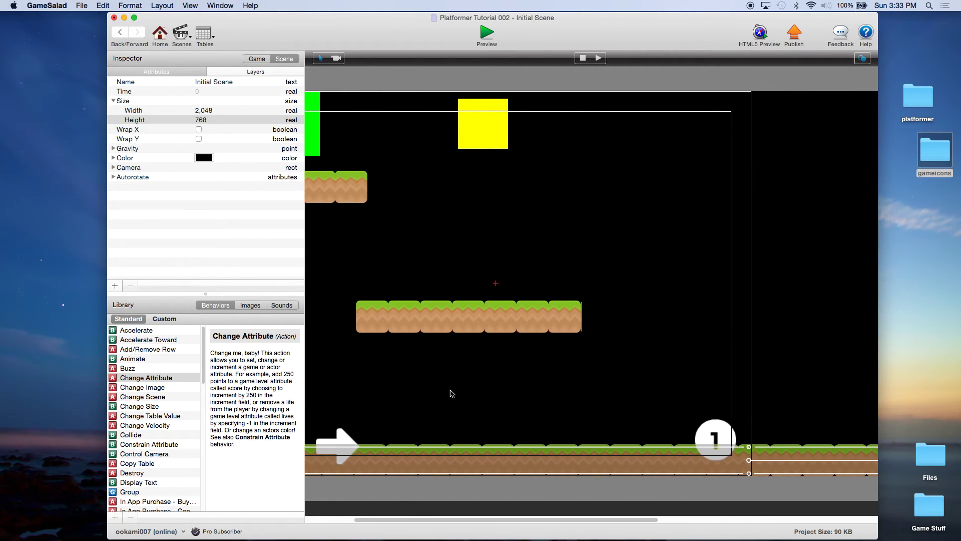
left_click(472, 314)
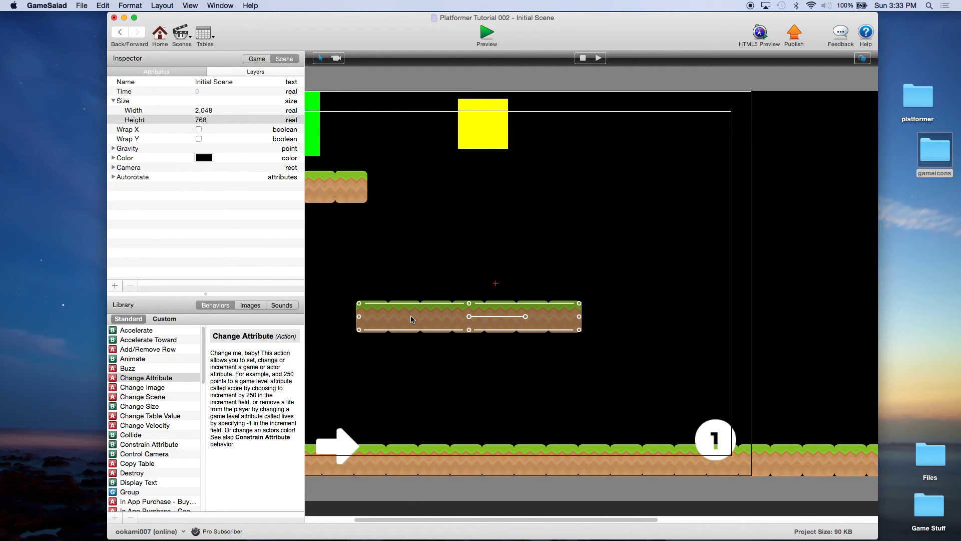
left_click_drag(392, 321, 784, 349, "alt")
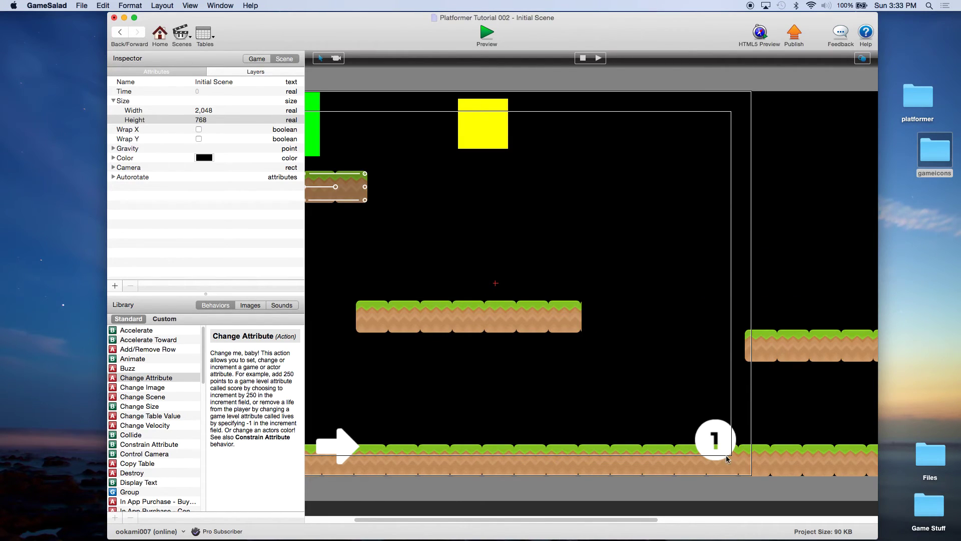
left_click_drag(607, 519, 771, 511)
left_click(555, 351)
left_click_drag(549, 349, 757, 237, "alt")
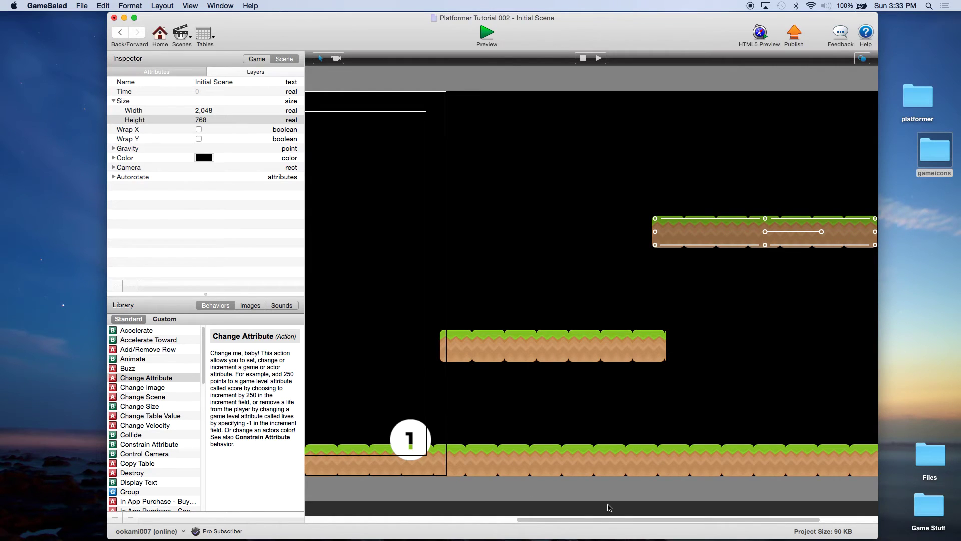
left_click_drag(608, 508, 381, 515)
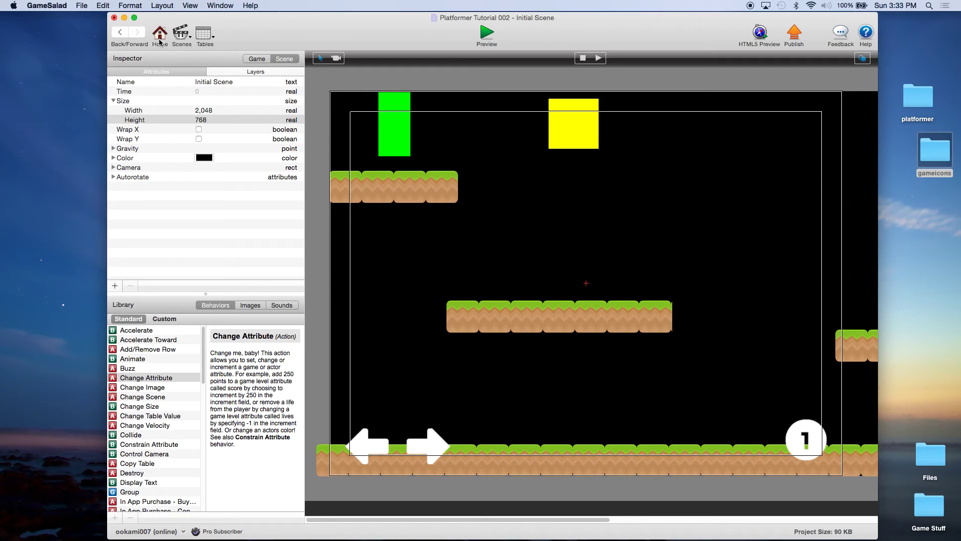
- Save the project and start a preview of the wider level
left_click(81, 6)
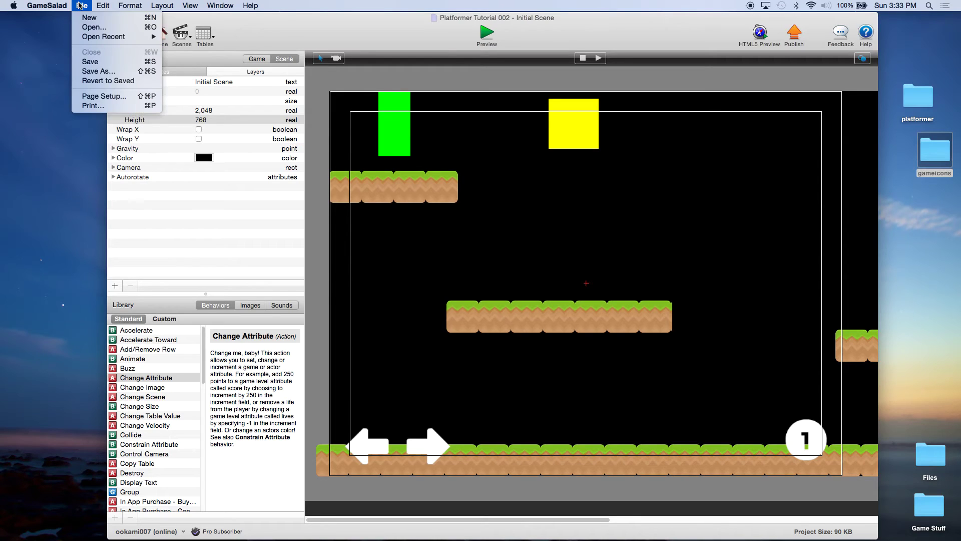
left_click(96, 62)
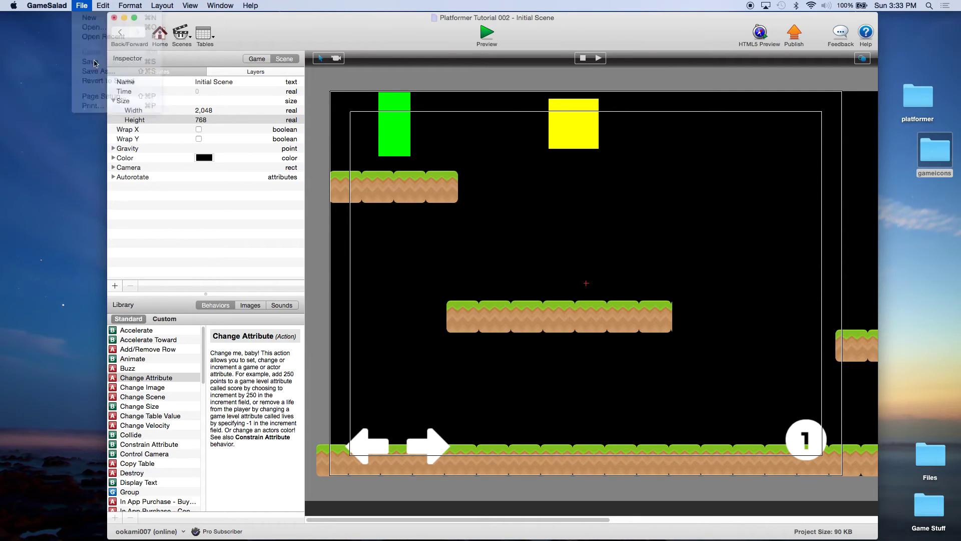
left_click(486, 36)
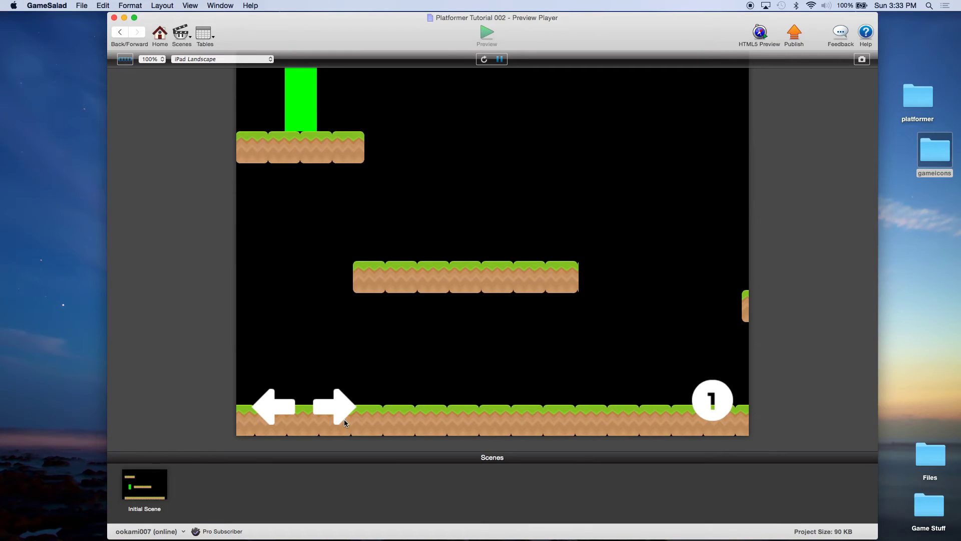
- Walk the player right across the level, then return to the project's Actors list
left_click_drag(341, 411, 340, 412)
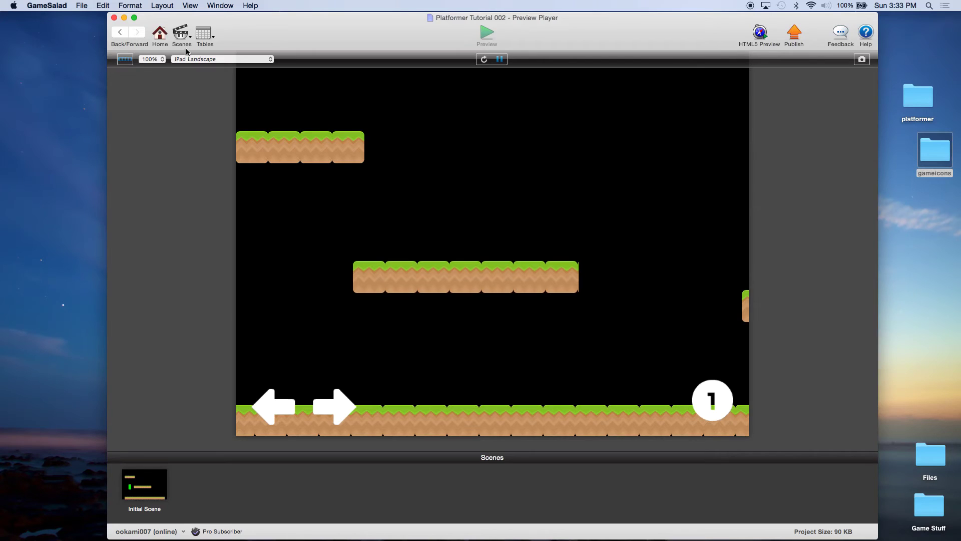
left_click(167, 40)
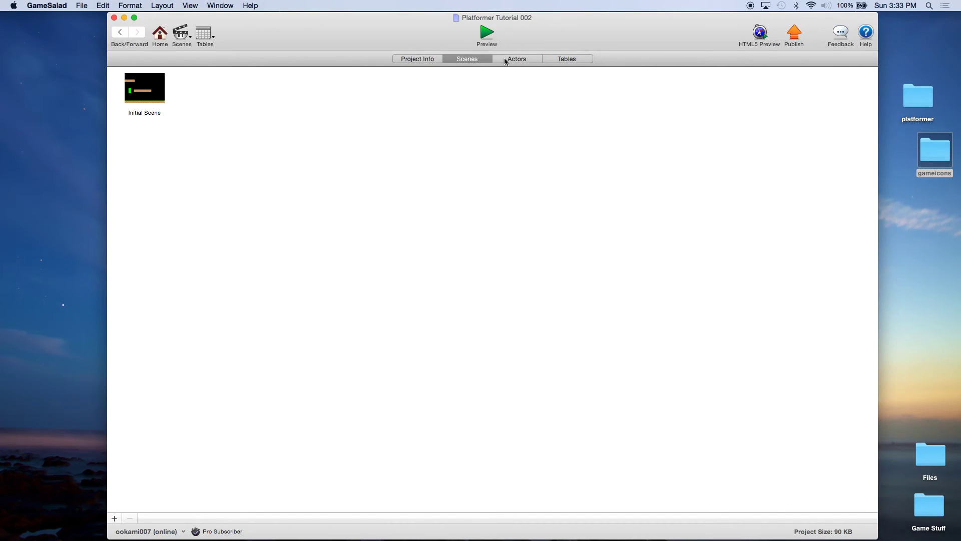
left_click(514, 60)
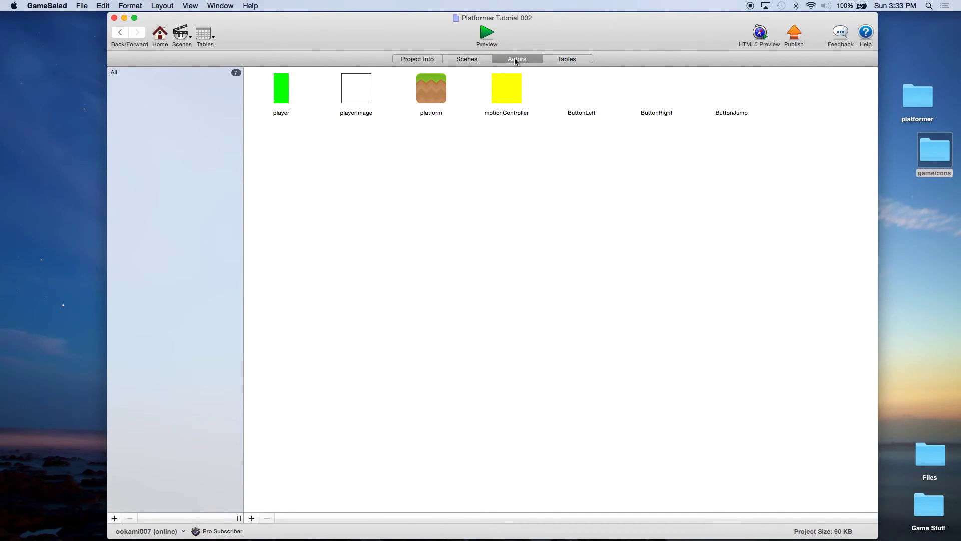
- Add a Control Camera behavior to the player actor, then go back to the actors list
double_click(281, 91)
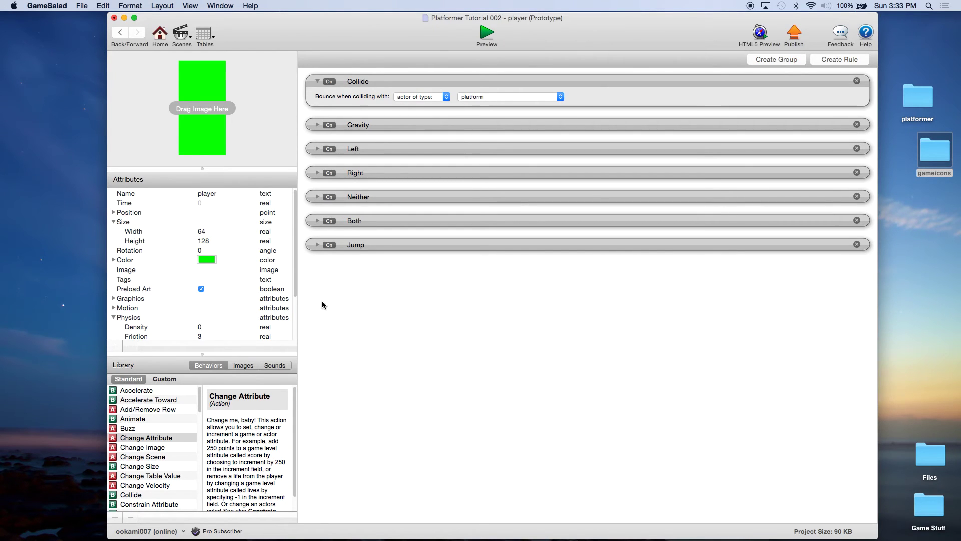
scroll(160, 492, "down", 2)
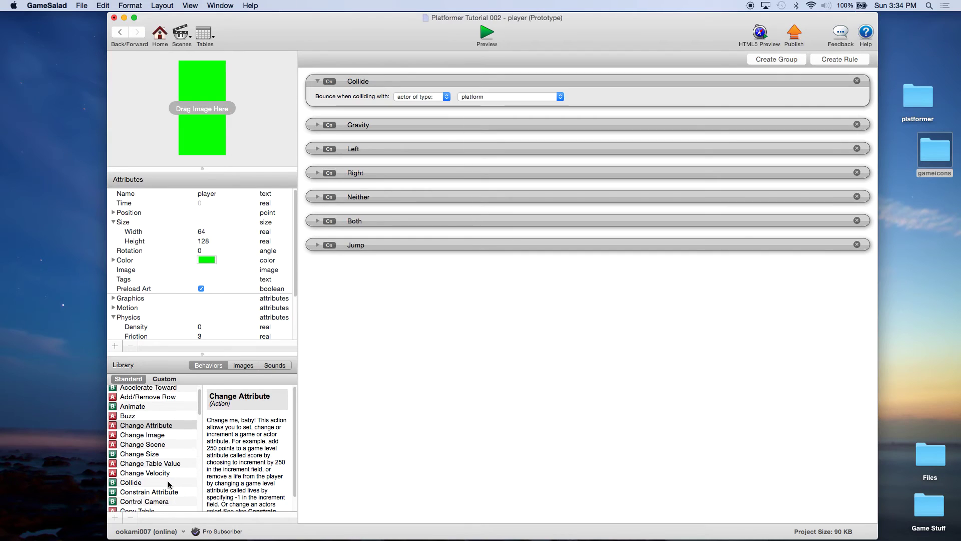
left_click_drag(153, 501, 365, 86)
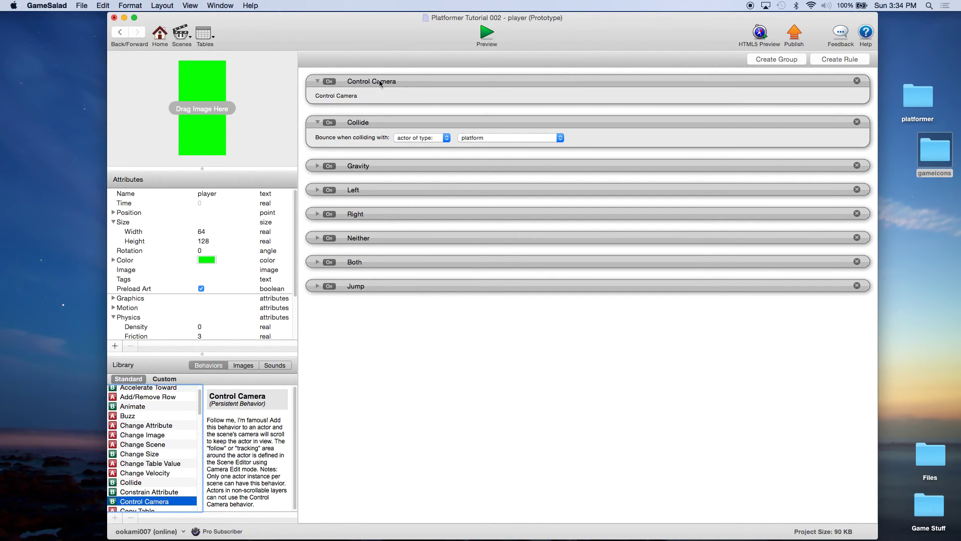
left_click(160, 35)
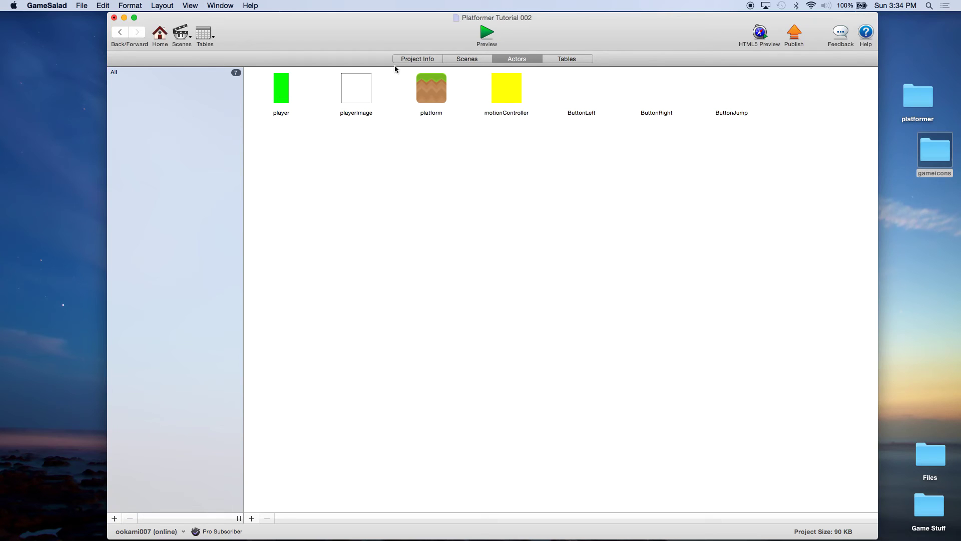
- Open the Initial Scene from the Scenes tab and show its scene attributes
left_click(467, 59)
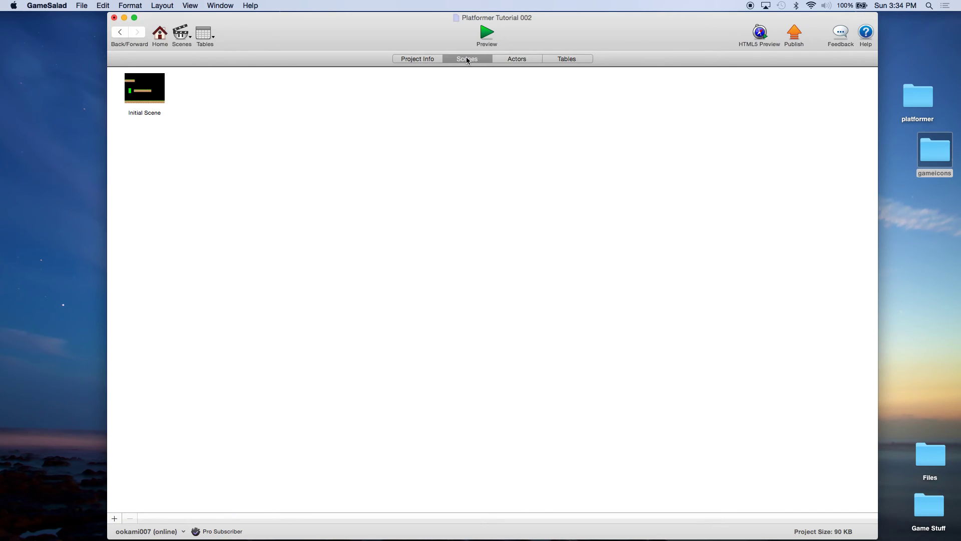
double_click(163, 92)
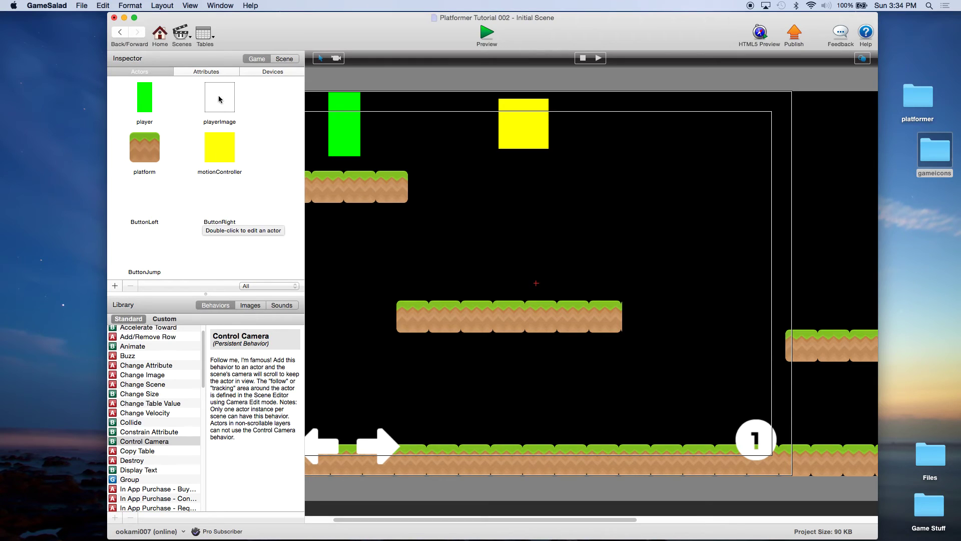
left_click(284, 59)
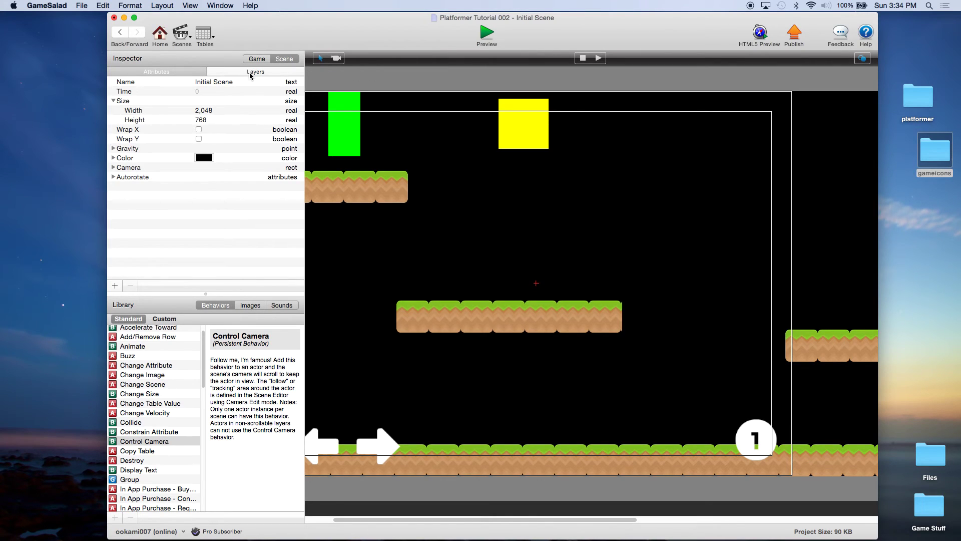
- Expand the camera's Size (1,024 × 768), Origin (0, 0) and Tracking Area (944 × 688) values
left_click(114, 168)
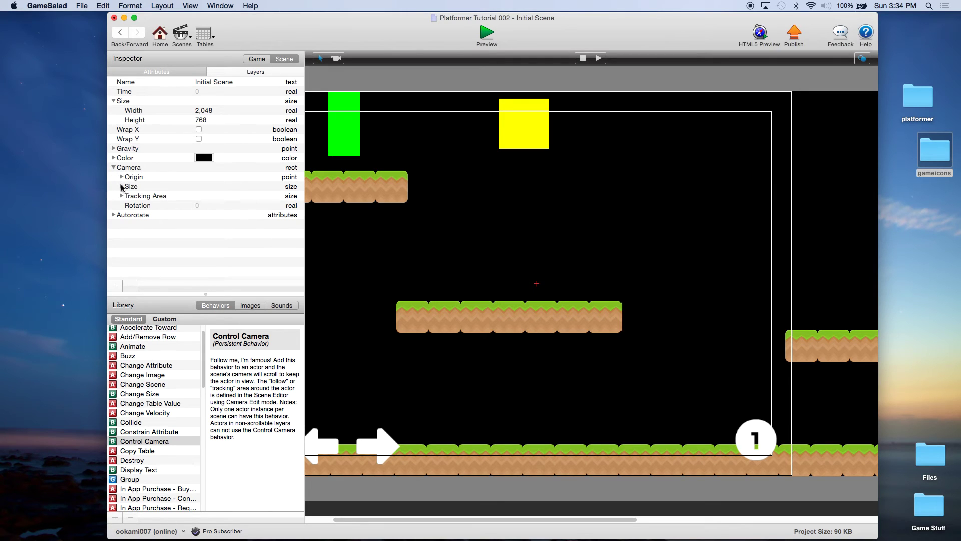
left_click(122, 187)
left_click(205, 198)
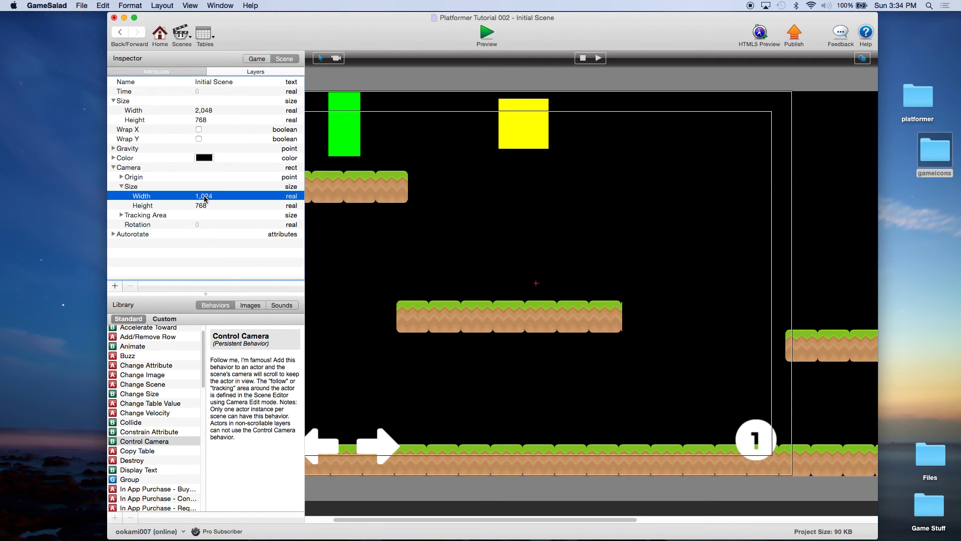
left_click(204, 197)
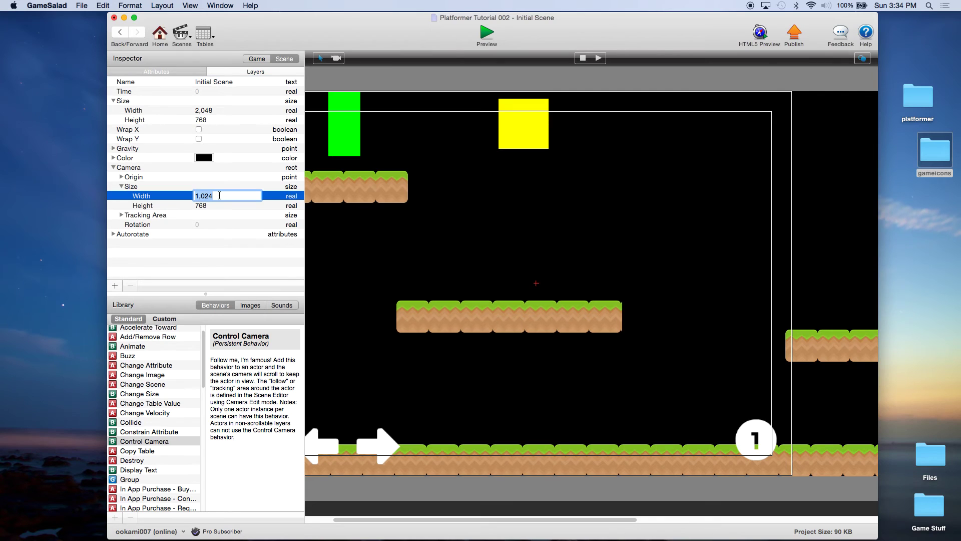
left_click(121, 186)
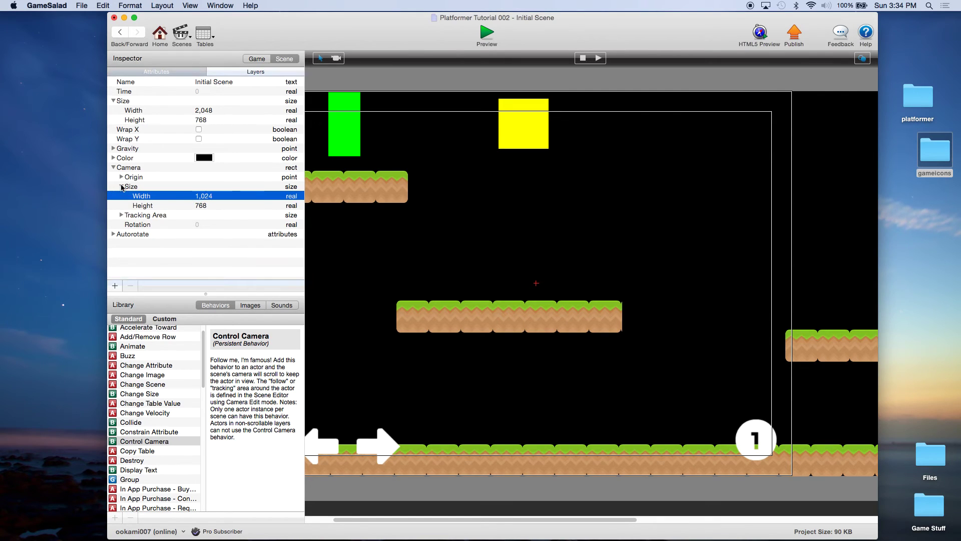
left_click(121, 178)
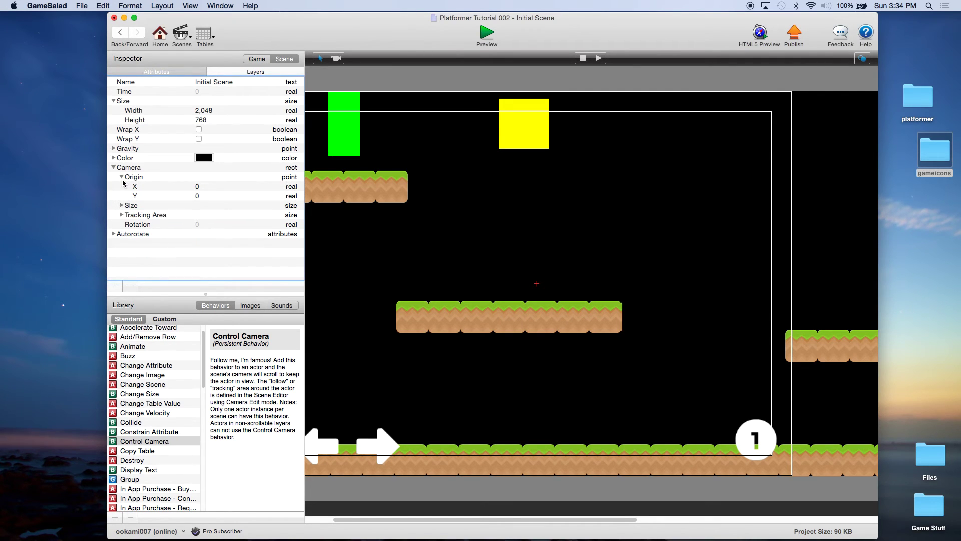
left_click(122, 215)
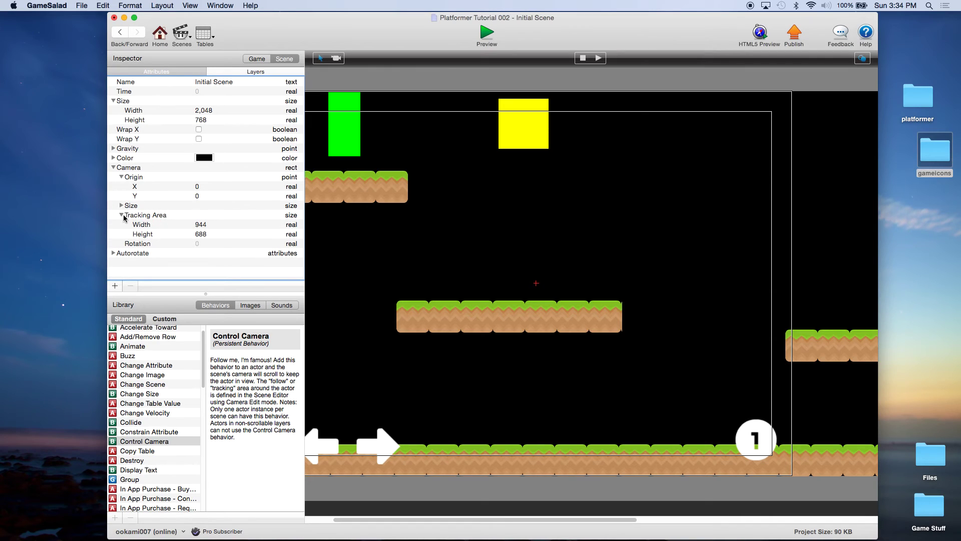
left_click(467, 233)
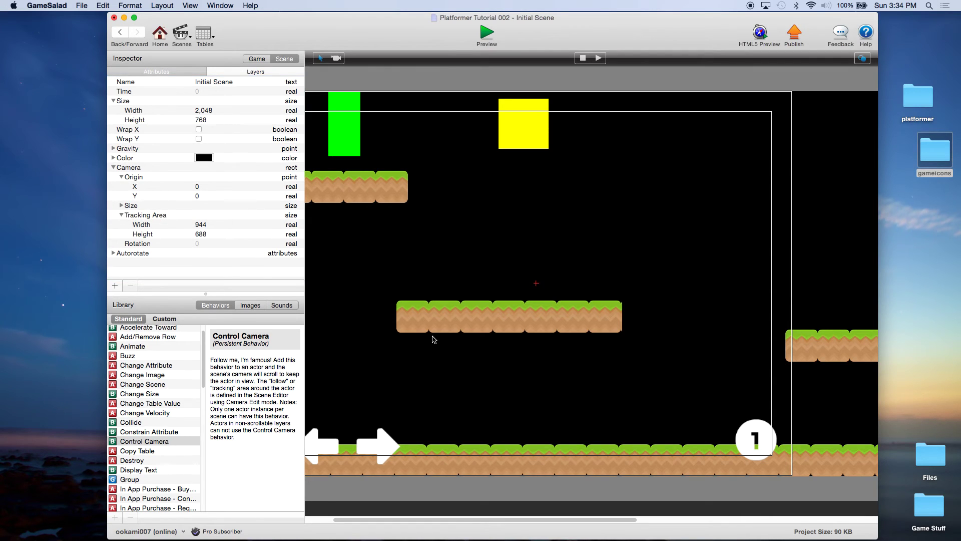
- In Camera Edit mode, drag the tracking-area handles inward to roughly 7.578 × 2.352
left_click(335, 58)
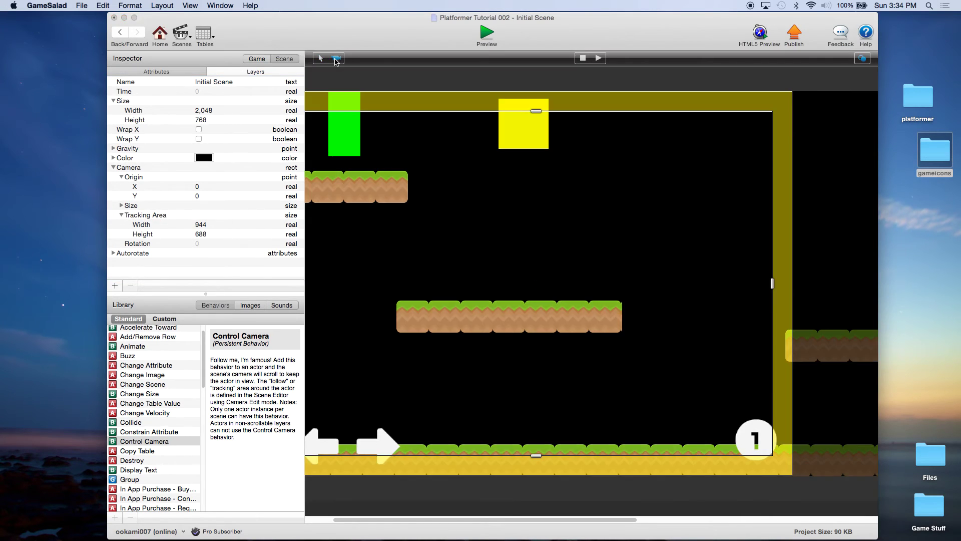
left_click_drag(534, 520, 488, 516)
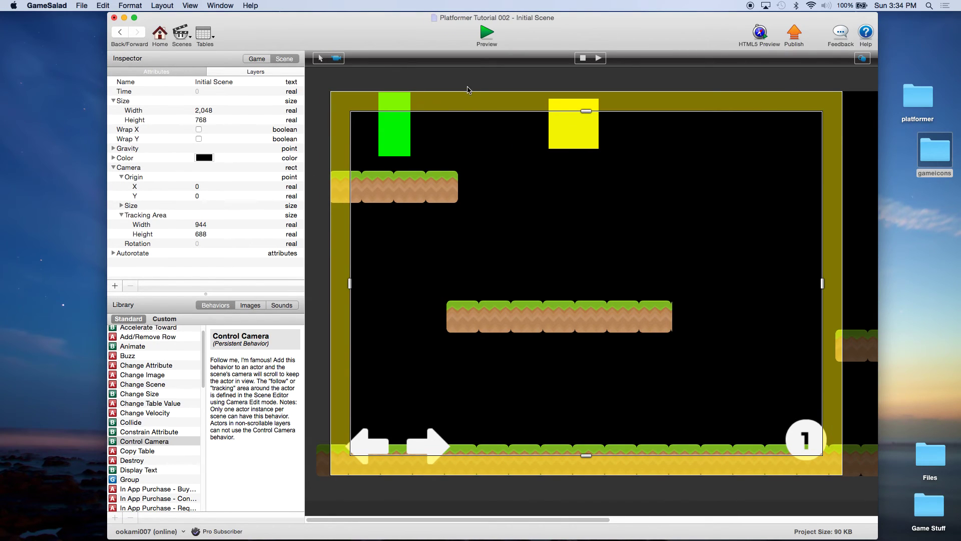
left_click(338, 59)
left_click_drag(589, 114, 587, 283)
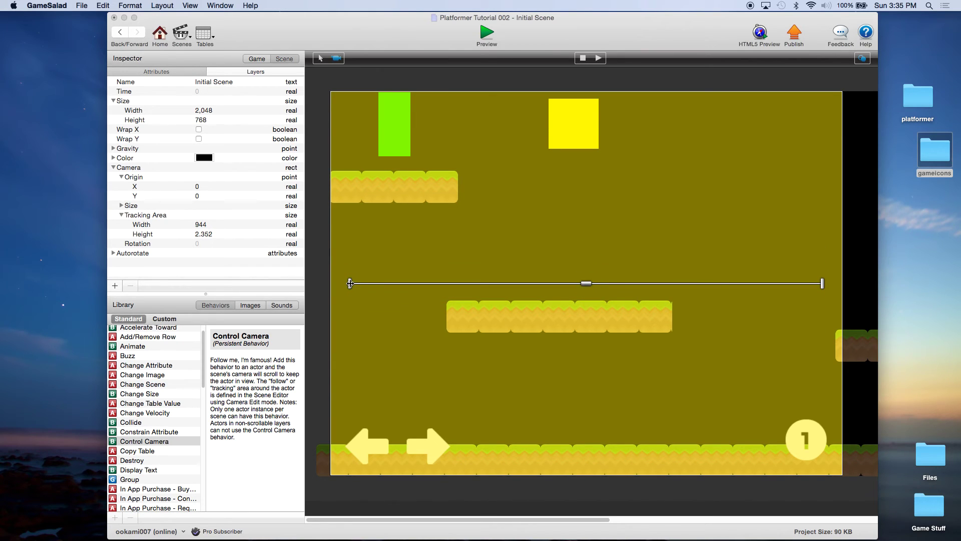
left_click_drag(350, 283, 583, 284)
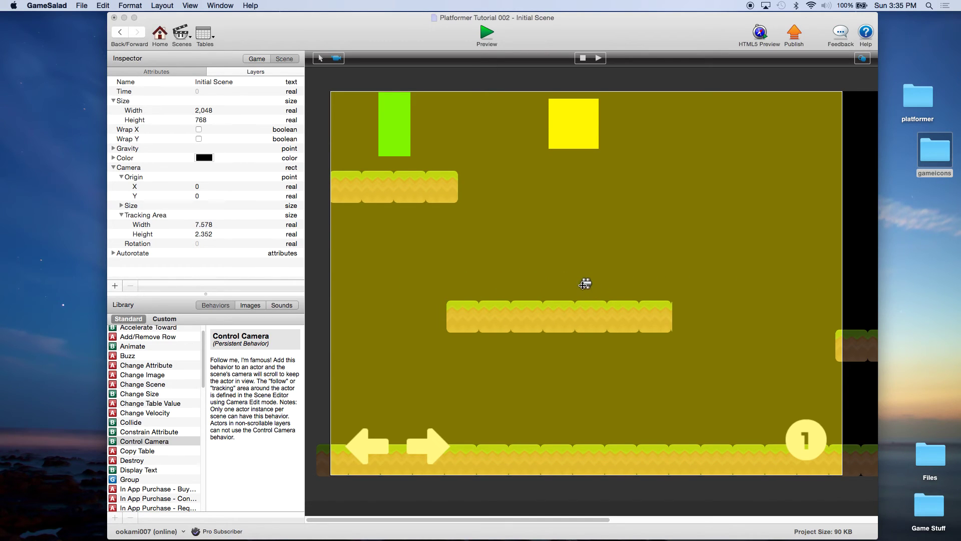
double_click(206, 226)
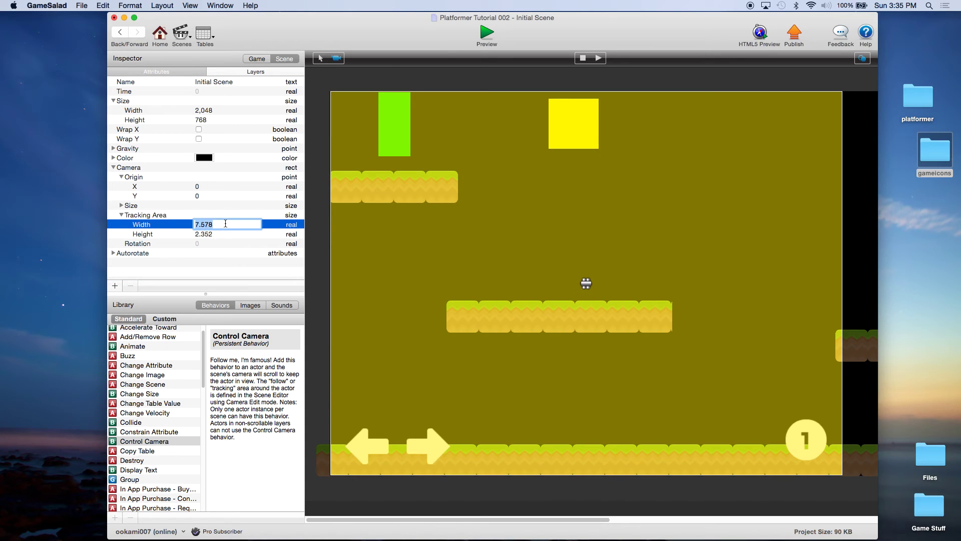
- Set the camera Tracking Area width and height to exactly 1 × 1
type("1")
key("Tab")
type("1")
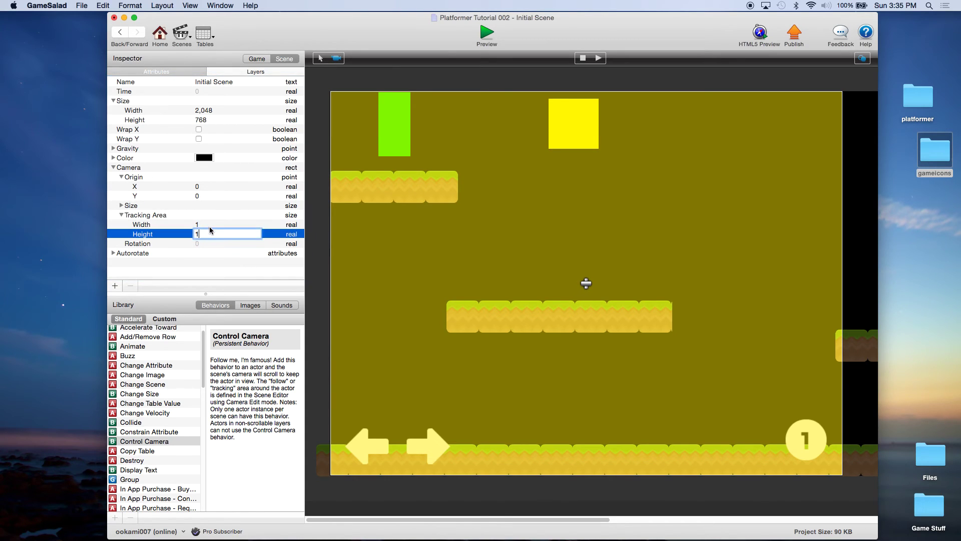
left_click(209, 228)
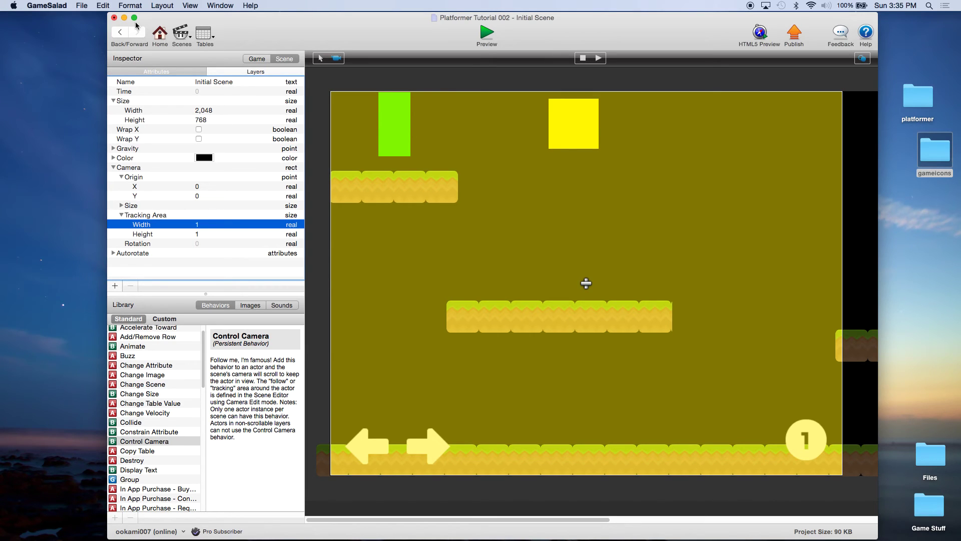
- Save the project, leave camera editing, and start a Preview of the scene
left_click(81, 5)
left_click(93, 61)
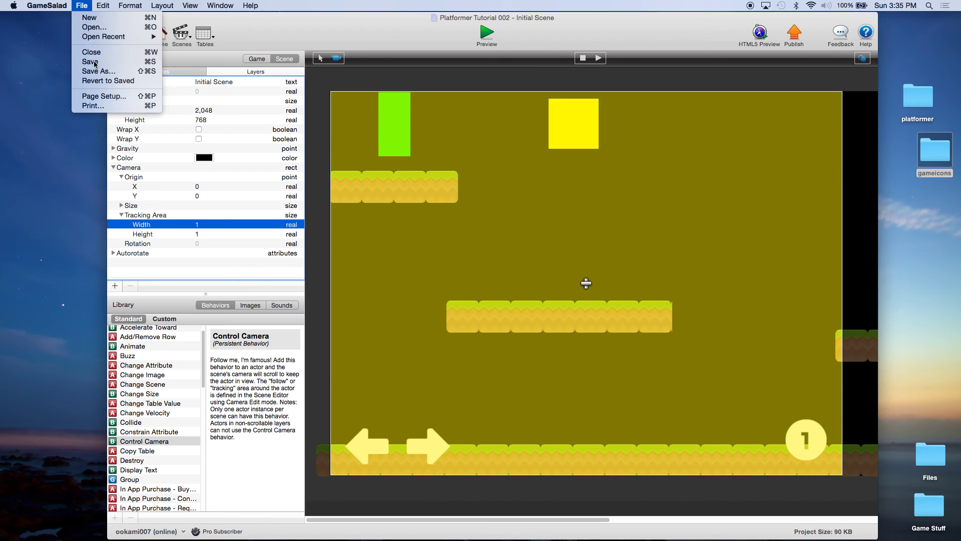
left_click(322, 59)
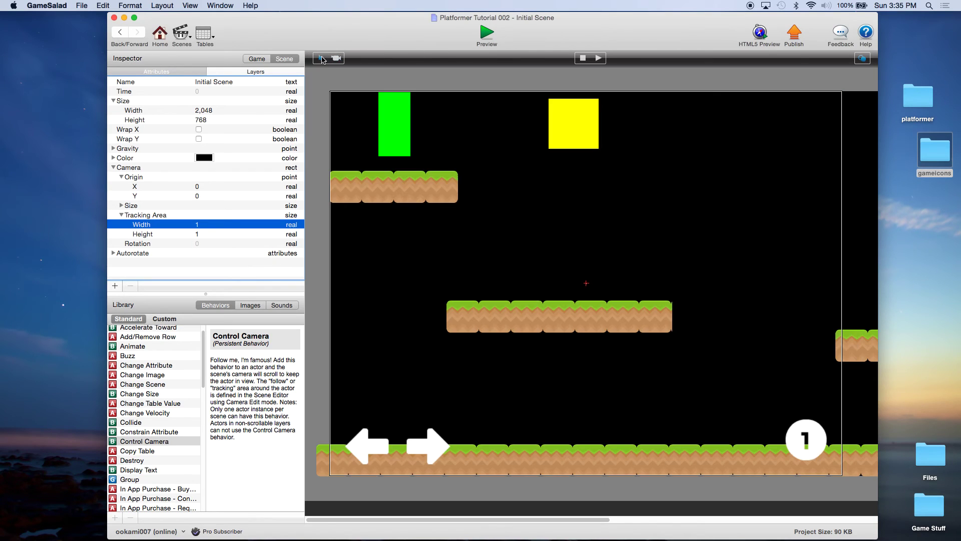
left_click(486, 34)
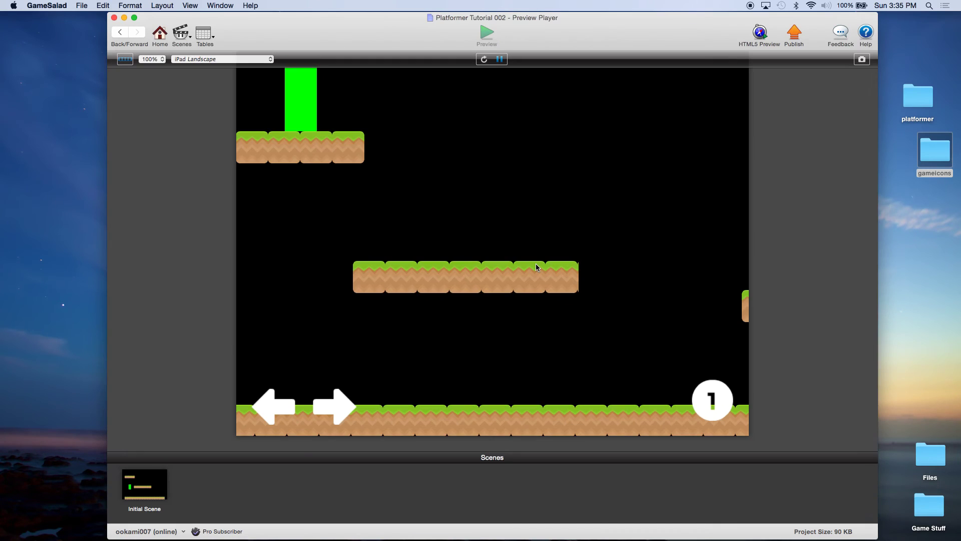
- Walk the player right and left to confirm the camera tracks it, then return Home
key("Right")
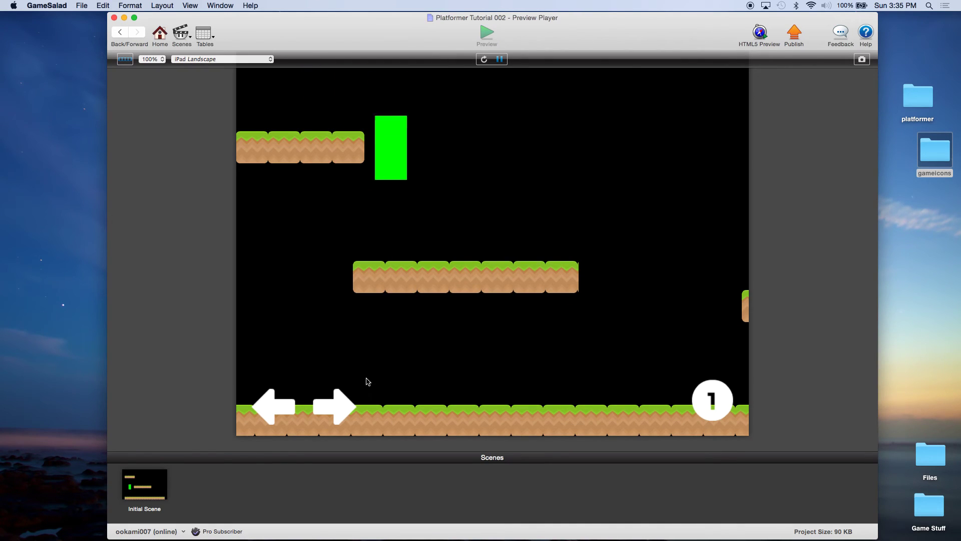
left_click(342, 404)
left_click_drag(342, 405, 251, 412)
left_click(323, 409)
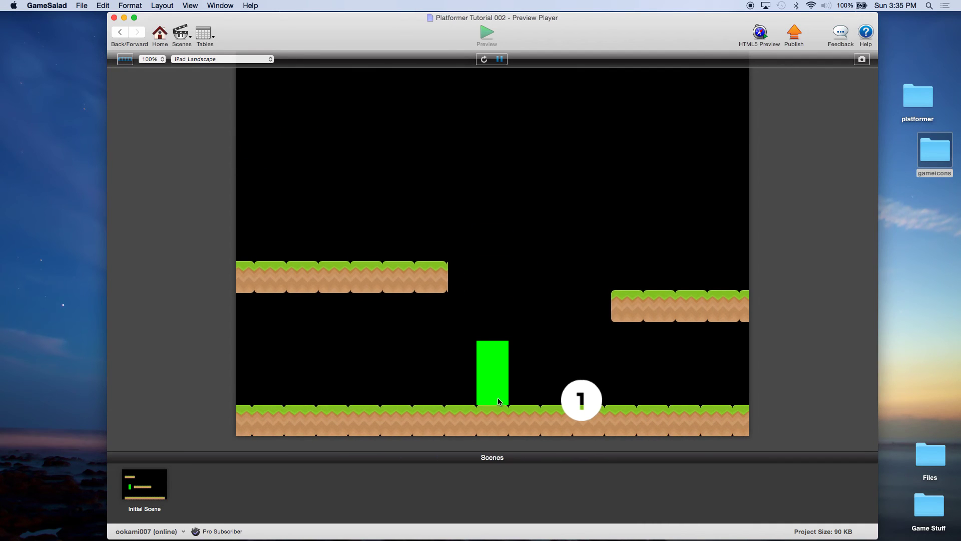
key("Left")
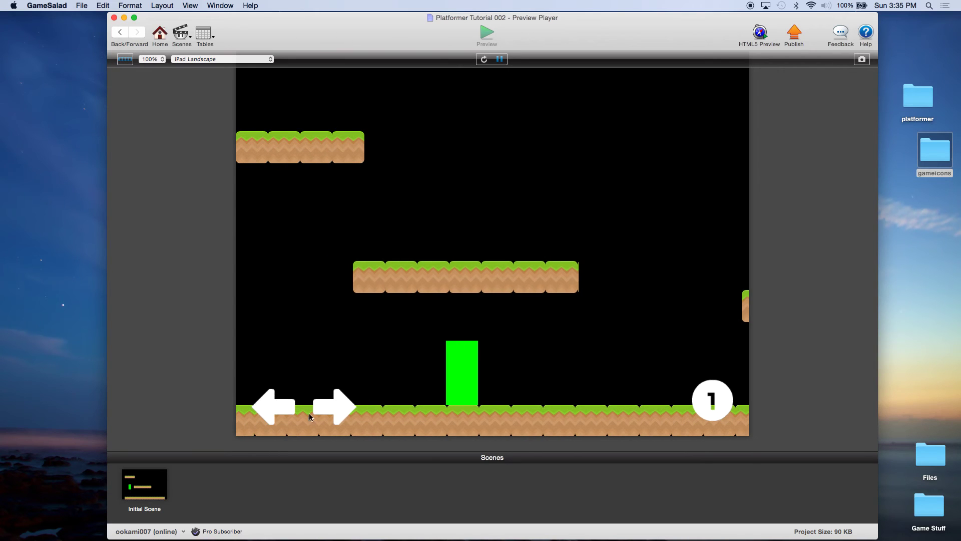
key("Right")
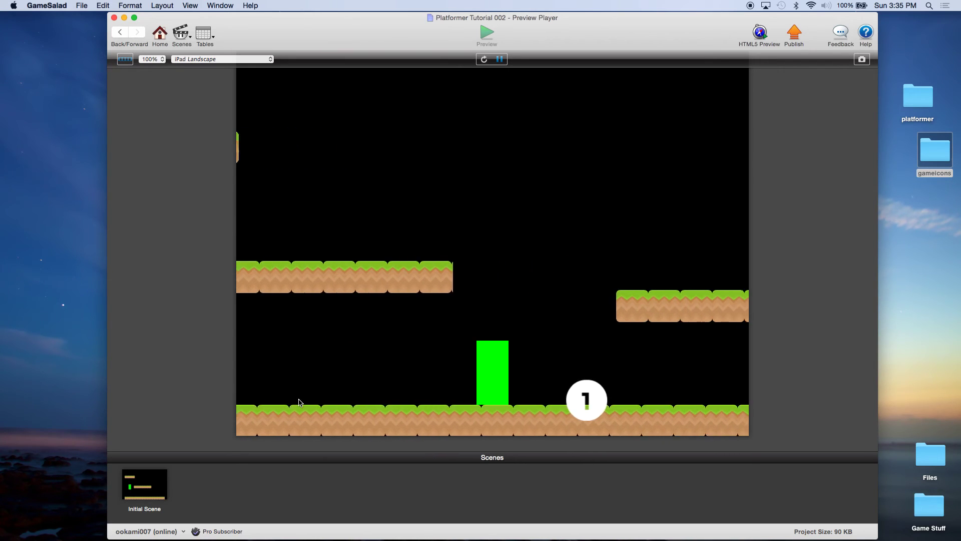
key("Left")
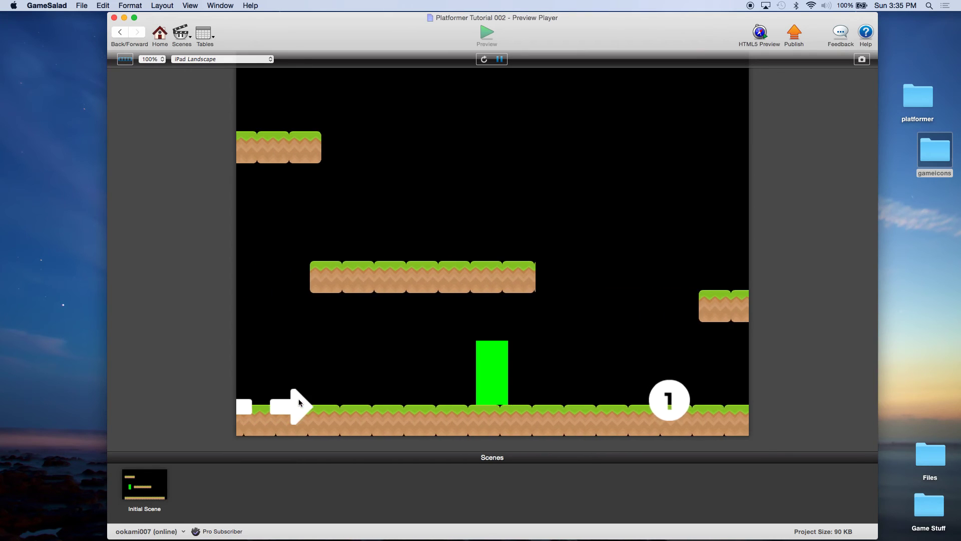
key("Right")
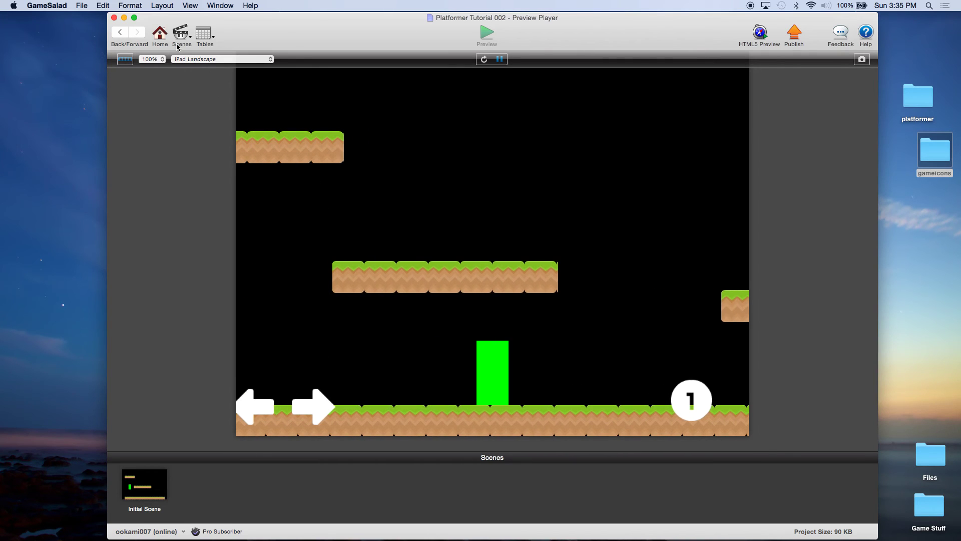
left_click(160, 34)
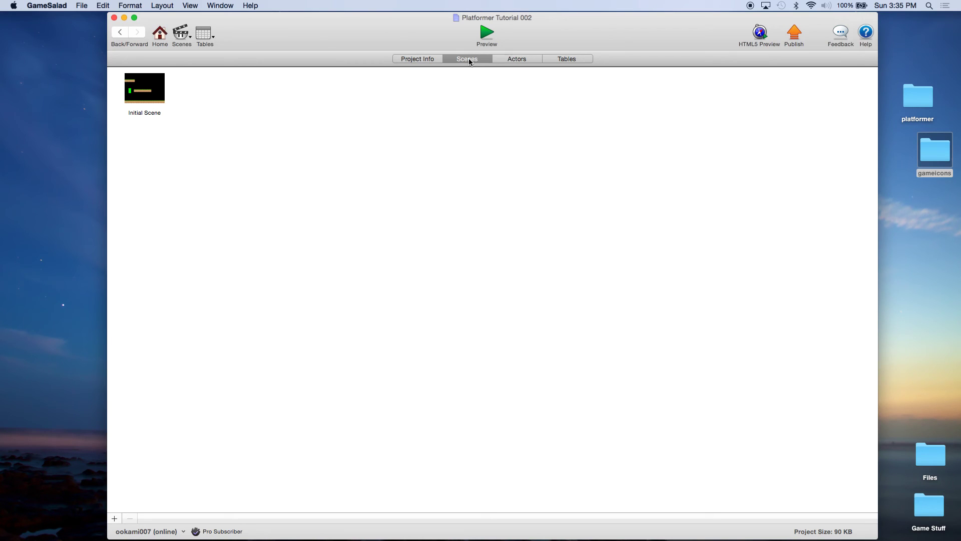
- Open the Initial Scene and show its Layers list in the Scene inspector
left_click(135, 83)
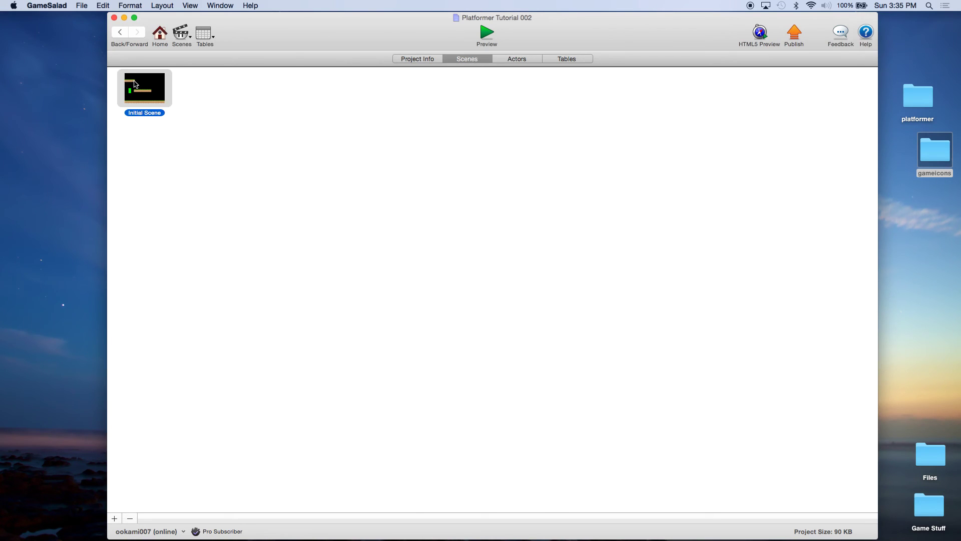
double_click(135, 83)
left_click(284, 59)
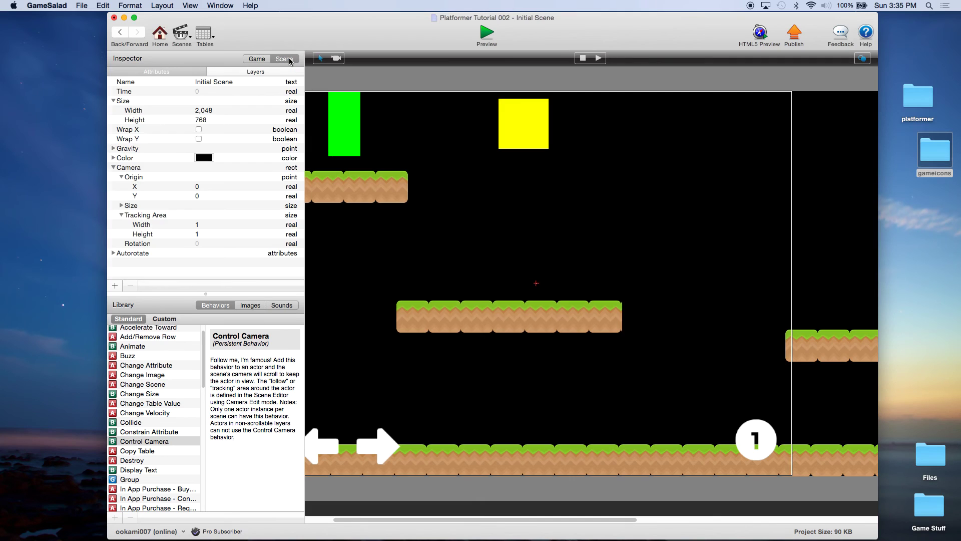
left_click(261, 72)
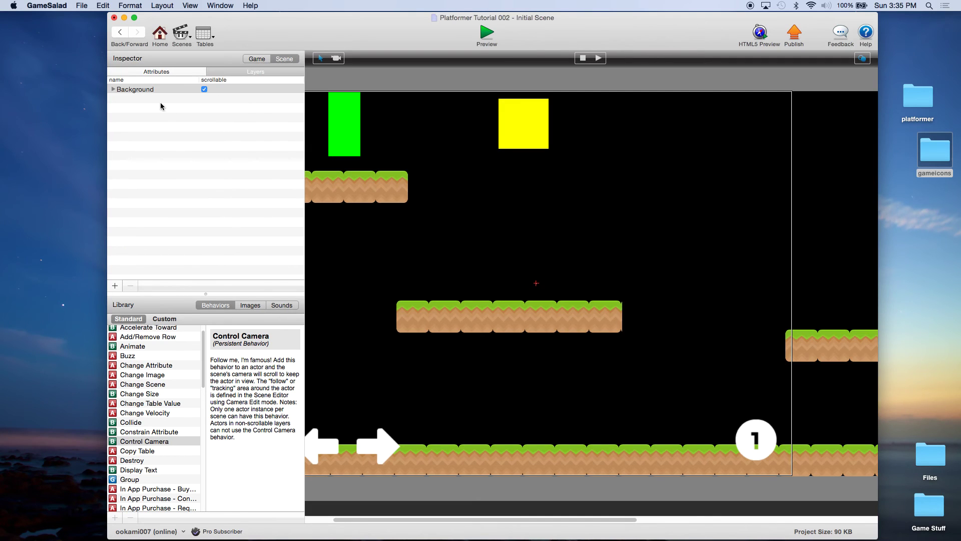
left_click(113, 90)
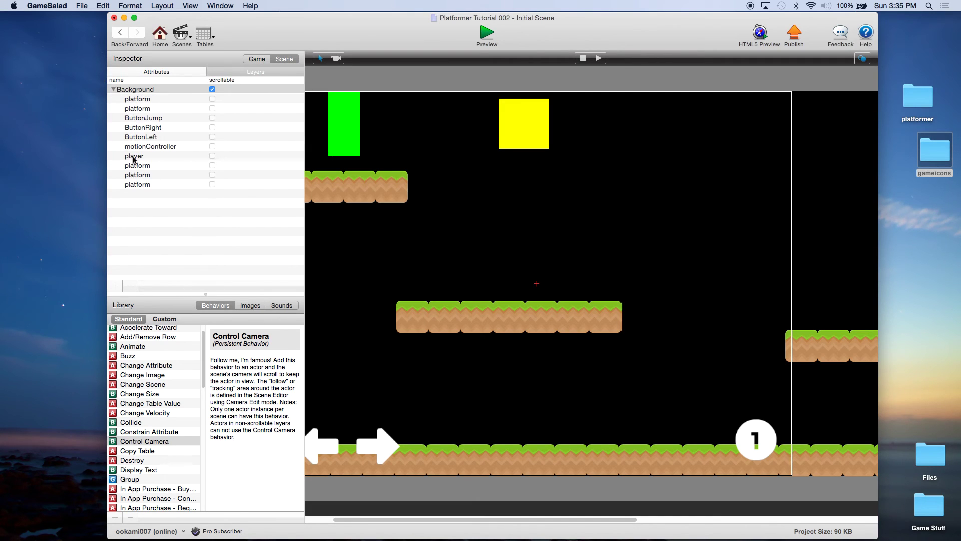
left_click(114, 89)
- Add a new layer, rename it HUD, and move it above the Background layer
left_click(115, 286)
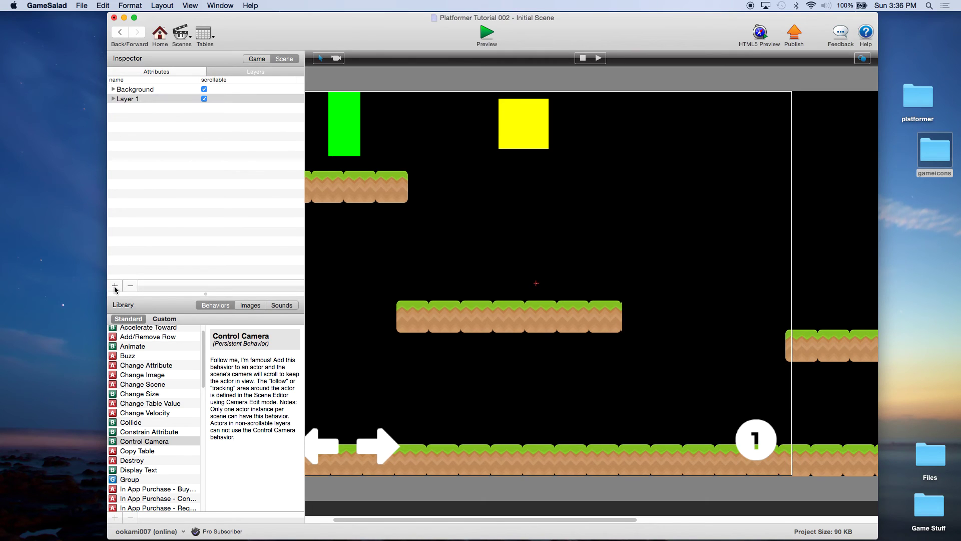
left_click(144, 99)
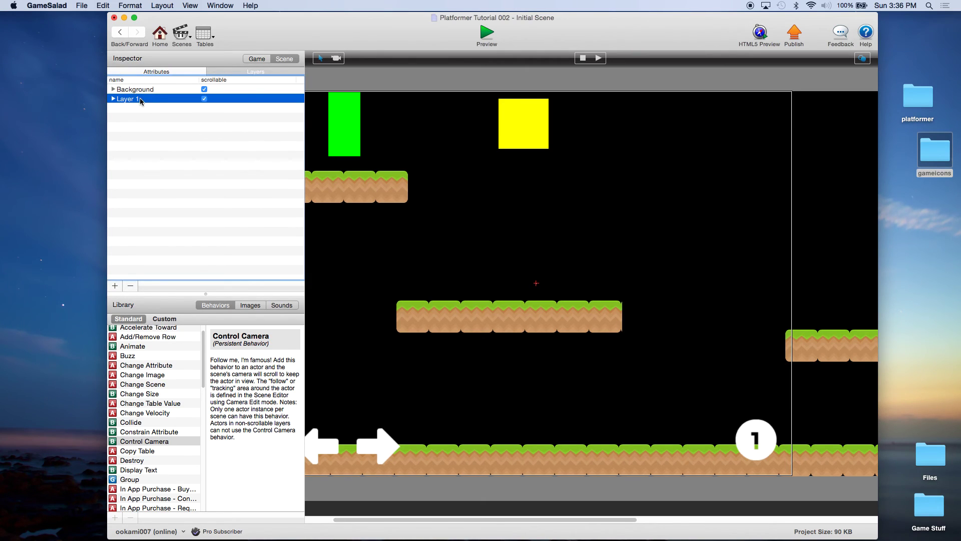
left_click(133, 98)
double_click(137, 100)
right_click(138, 99)
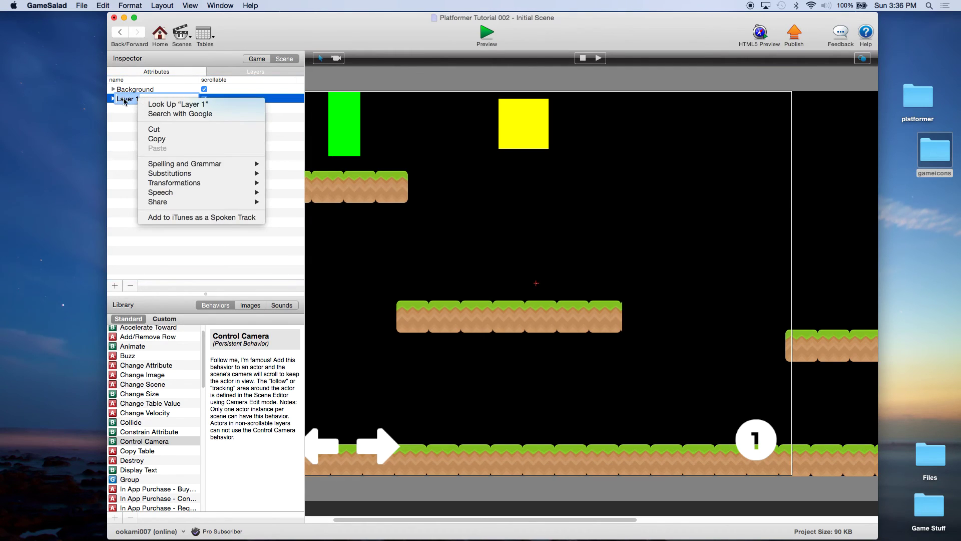
key("Down")
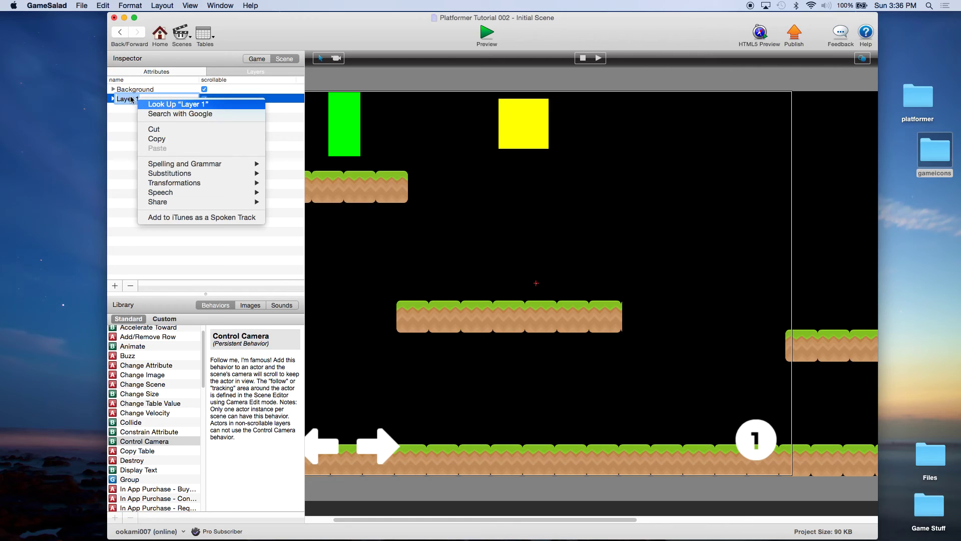
key("Escape")
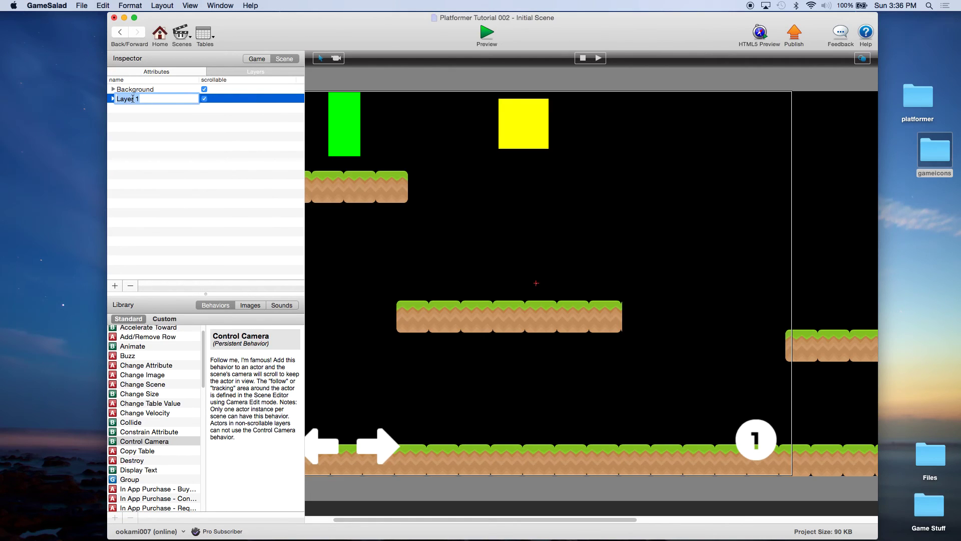
type("HUD")
key("Return")
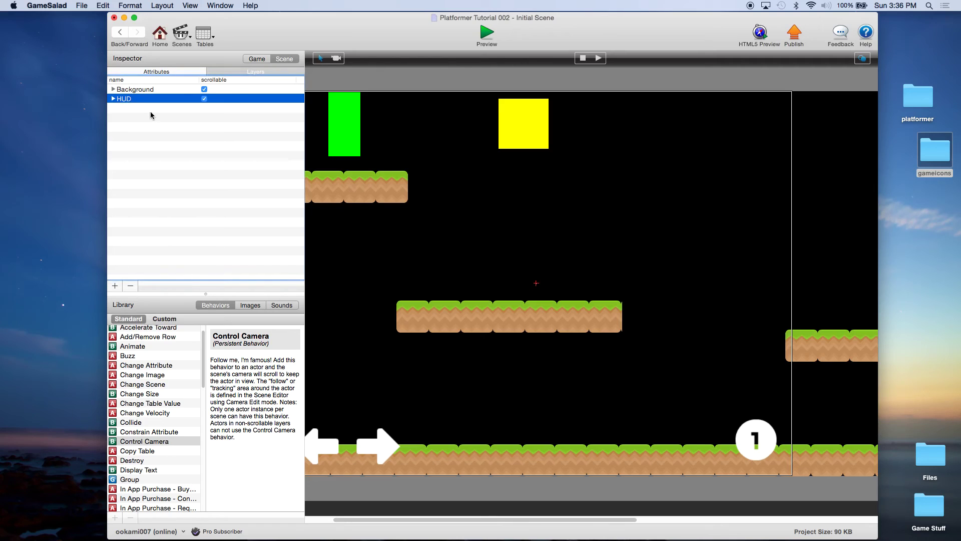
mouse_move(125, 104)
left_mouse_down()
mouse_move(120, 86)
mouse_move(133, 91)
left_mouse_up()
left_click(113, 99)
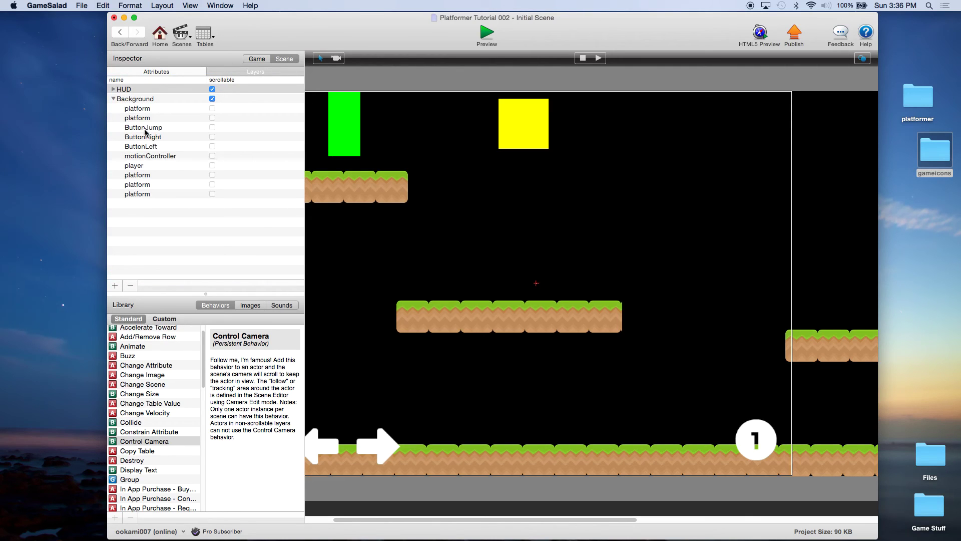
- Drag ButtonJump, ButtonLeft and ButtonRight from Background into the HUD layer
left_click_drag(134, 130, 134, 92)
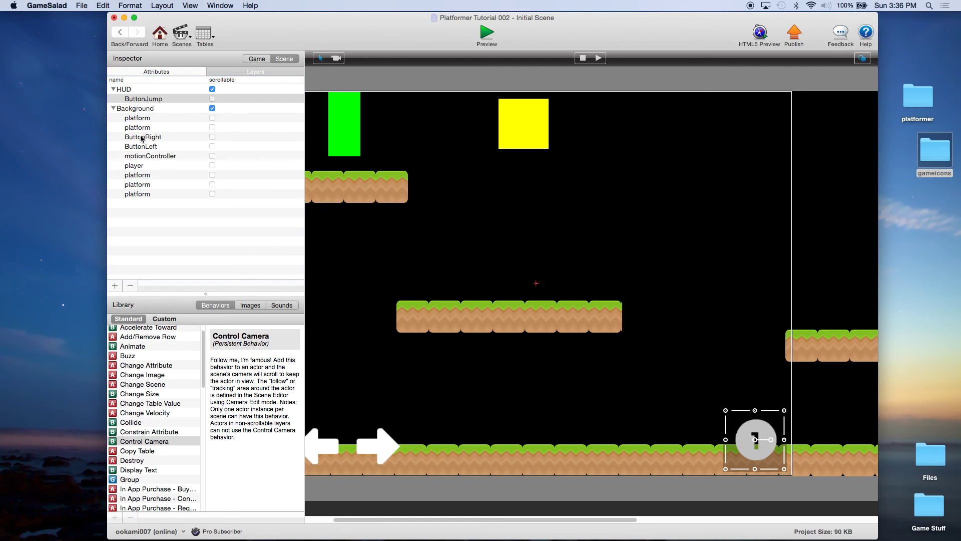
left_click_drag(141, 148, 135, 94)
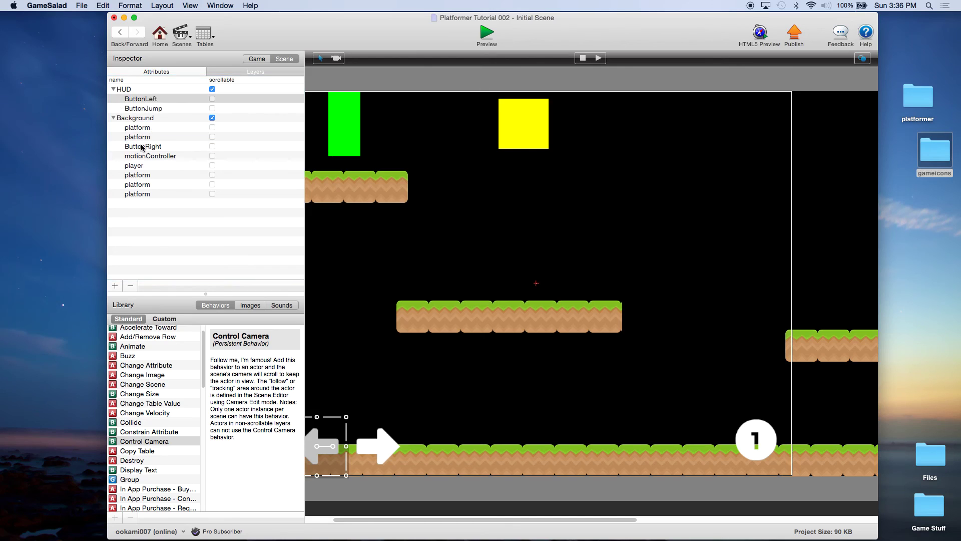
left_click_drag(142, 147, 140, 90)
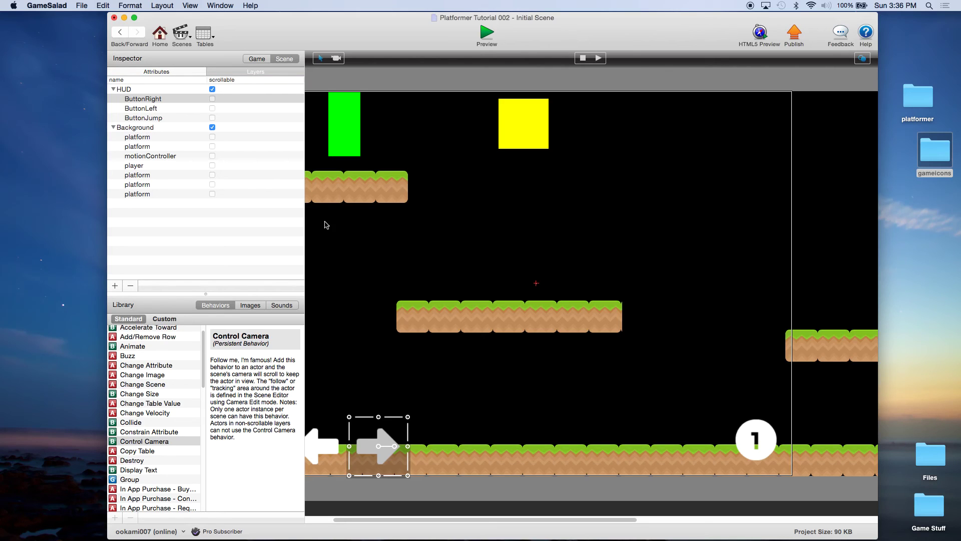
- Save the project and start a test run of the scene
left_click(82, 5)
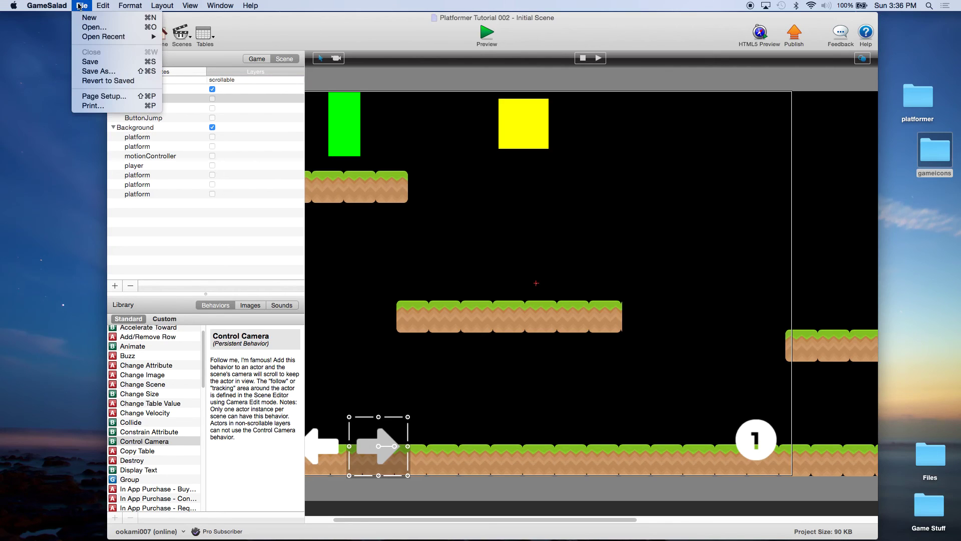
left_click(100, 63)
left_click(486, 38)
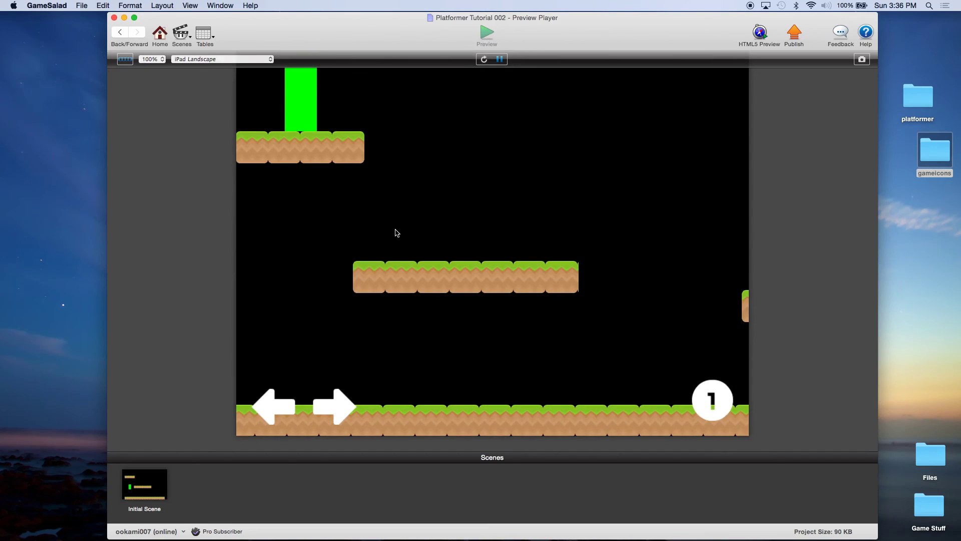
- Walk the player right with the arrow key, then return to the project's Scenes view
key("Right")
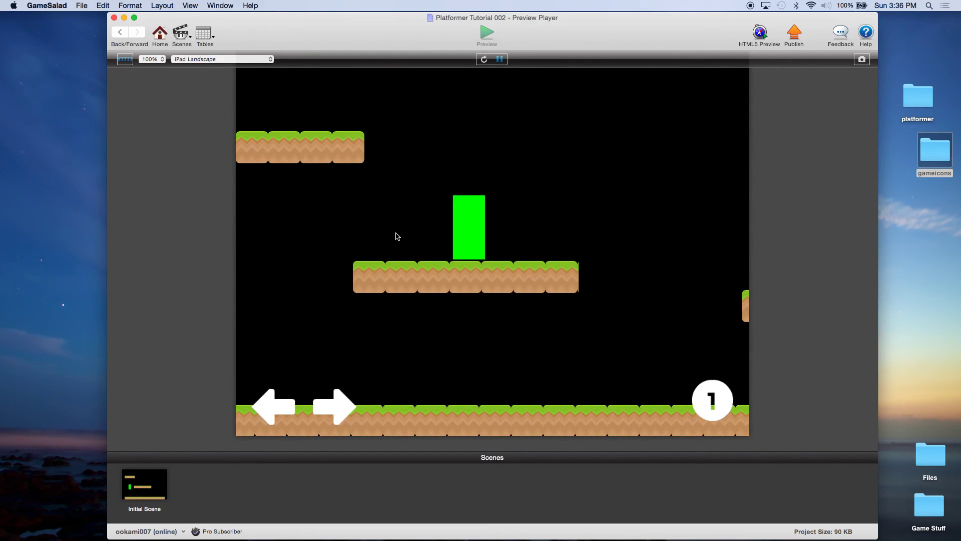
key("Right")
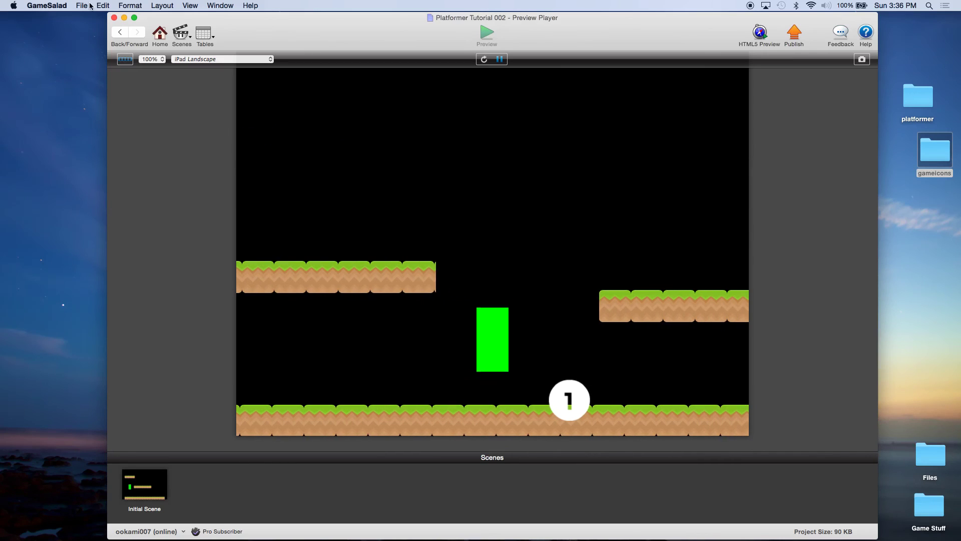
left_click(158, 44)
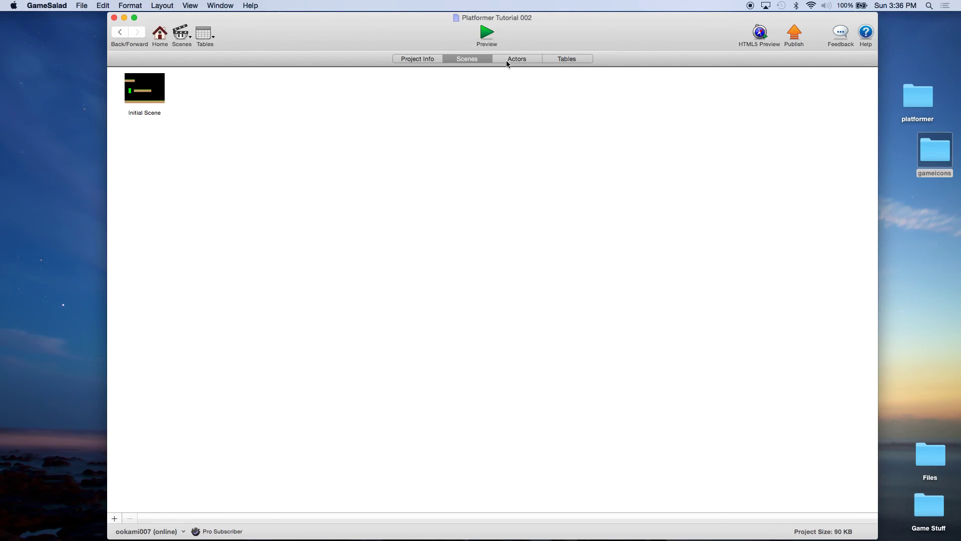
- Uncheck Scrollable for the Initial Scene's HUD layer, then launch a Preview
double_click(144, 89)
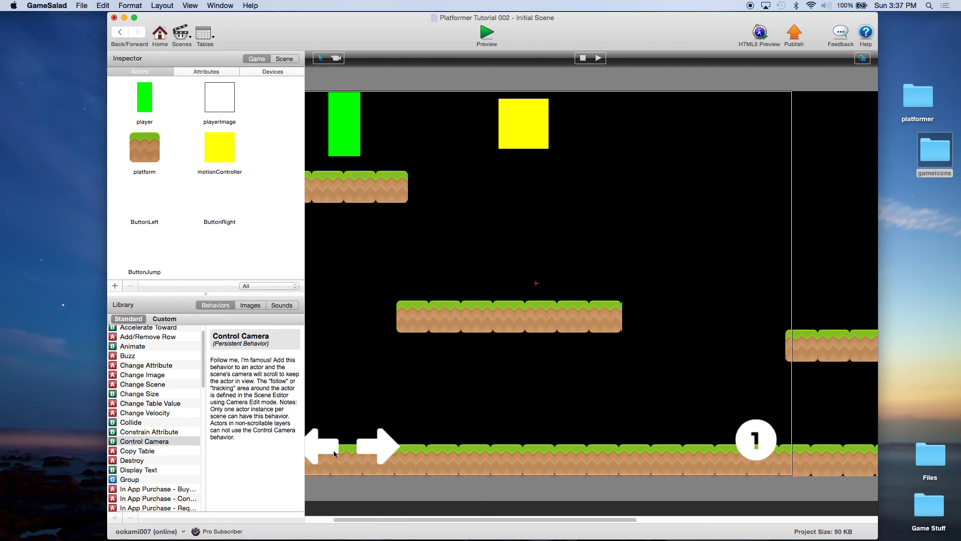
left_click(277, 62)
left_click(258, 73)
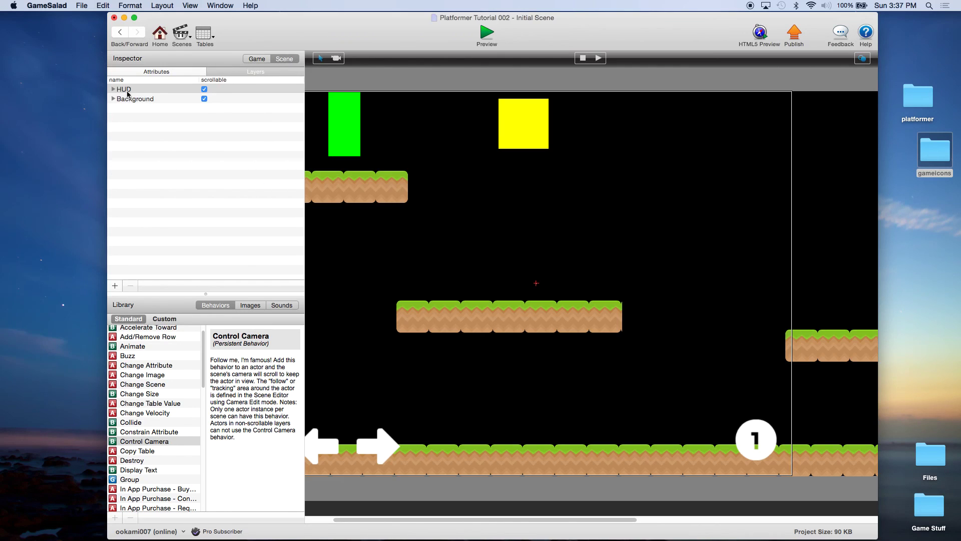
left_click(205, 90)
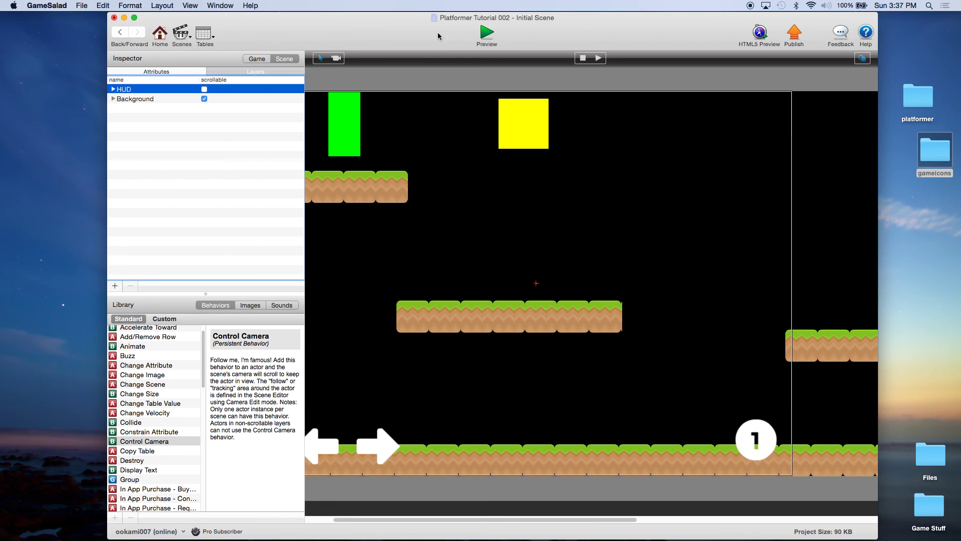
left_click(487, 40)
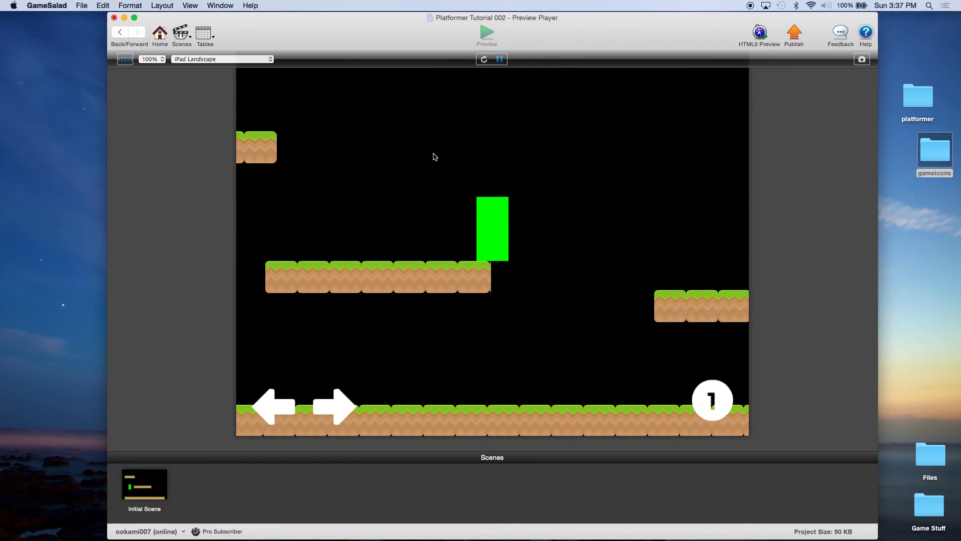
left_click(344, 404)
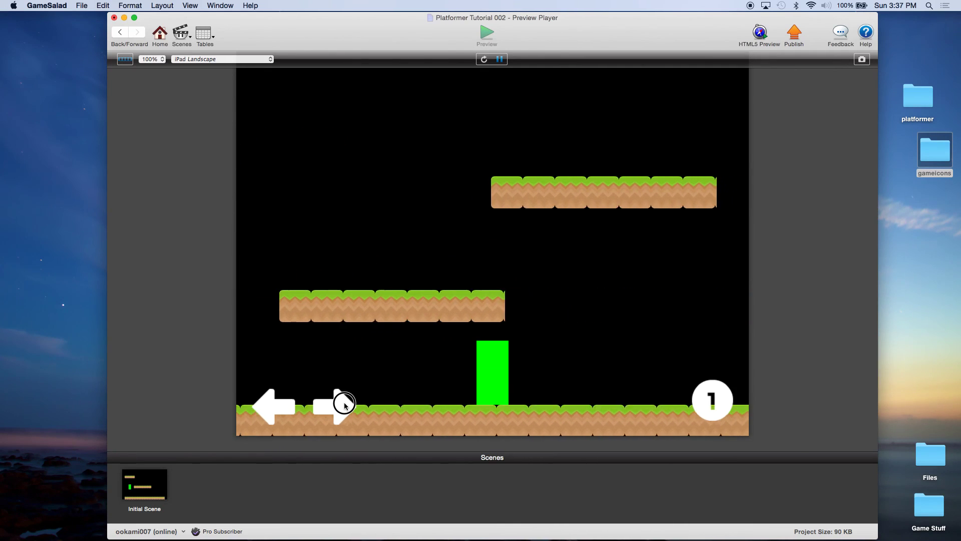
left_click(714, 400)
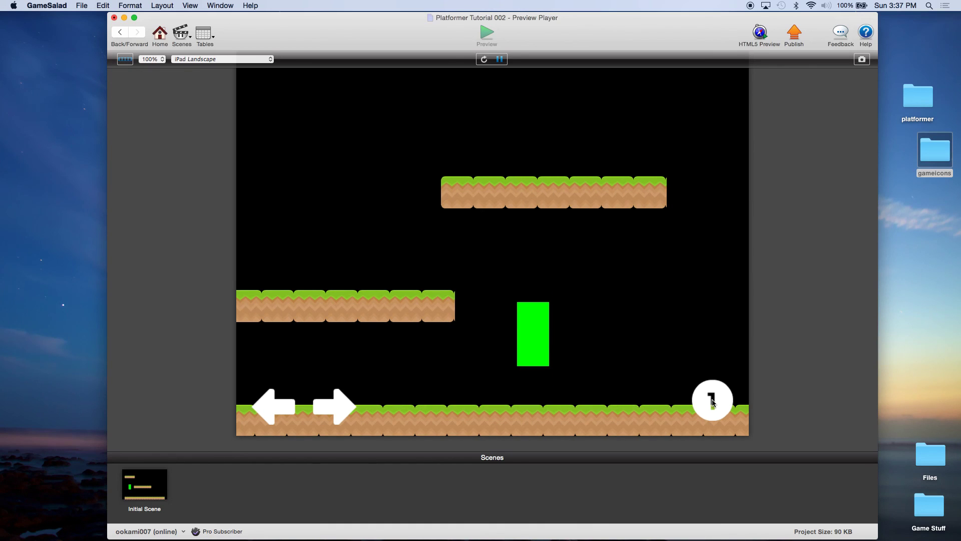
left_click(714, 400)
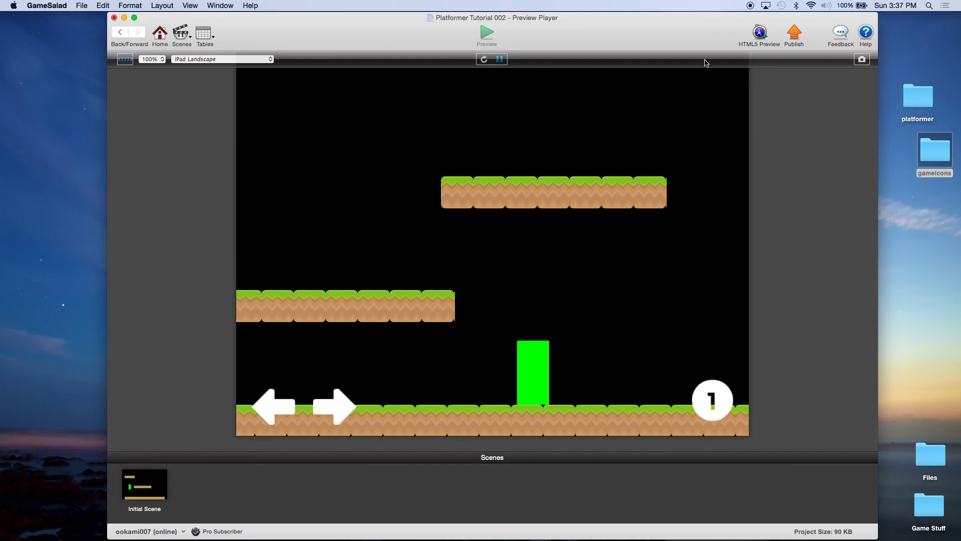
left_click(277, 406)
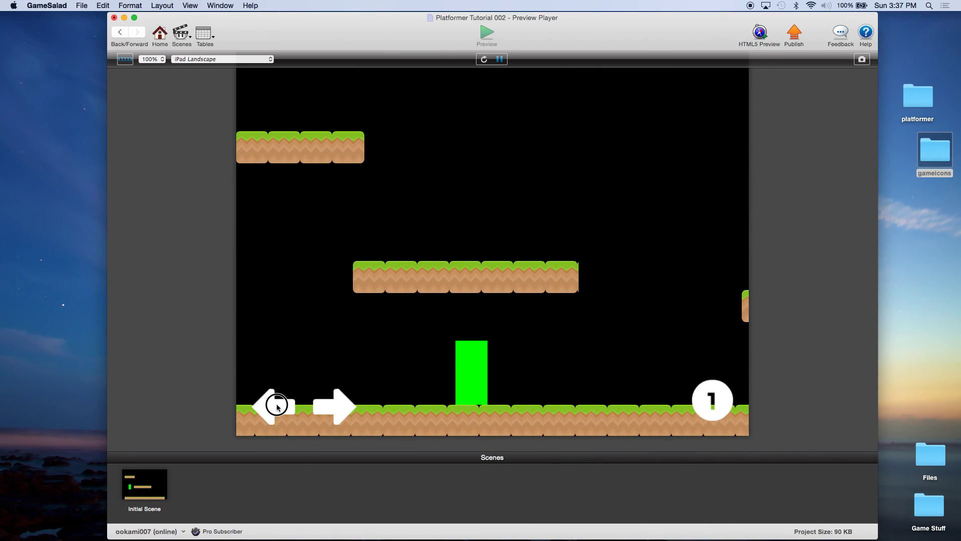
left_click(335, 408)
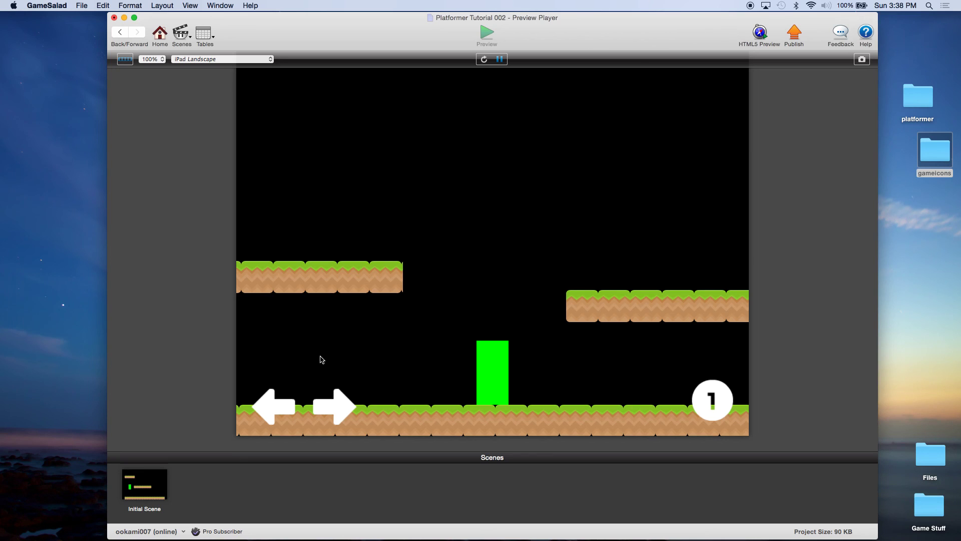
left_click(82, 6)
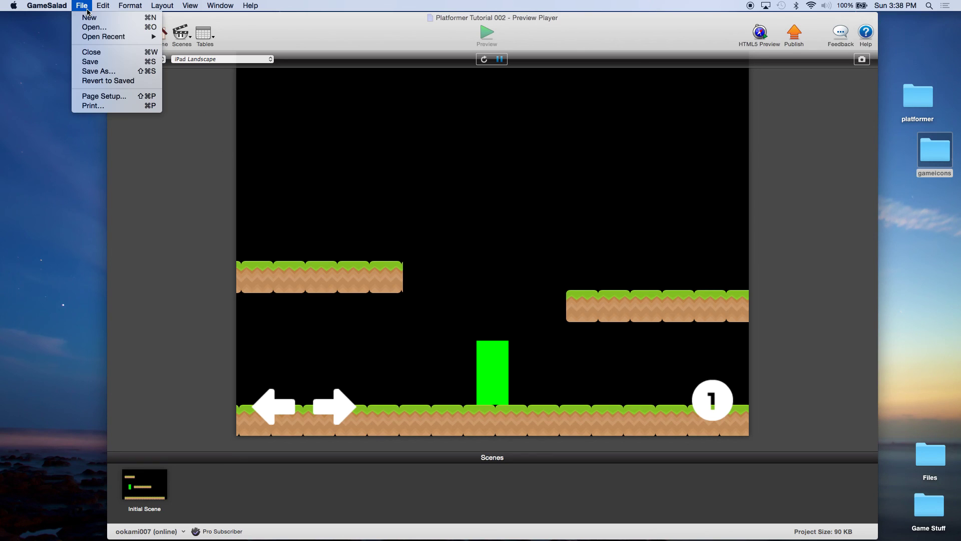